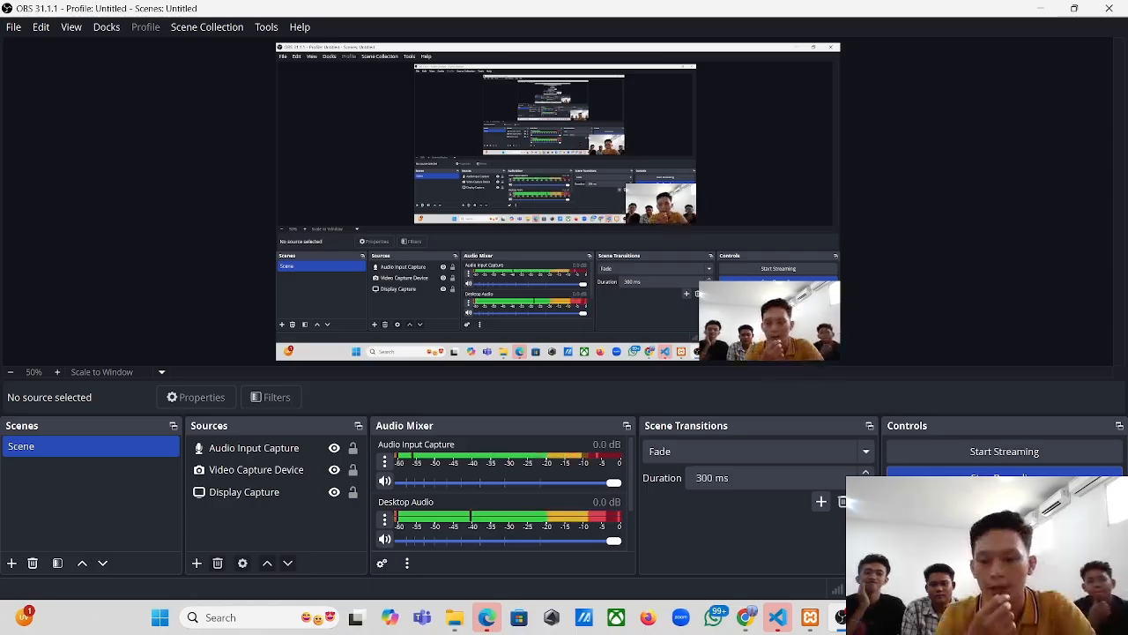
# - Bring up the VS Code window for the uaskel2pemweb project, showing customer.php from the page folder
pyautogui.click(779, 618)
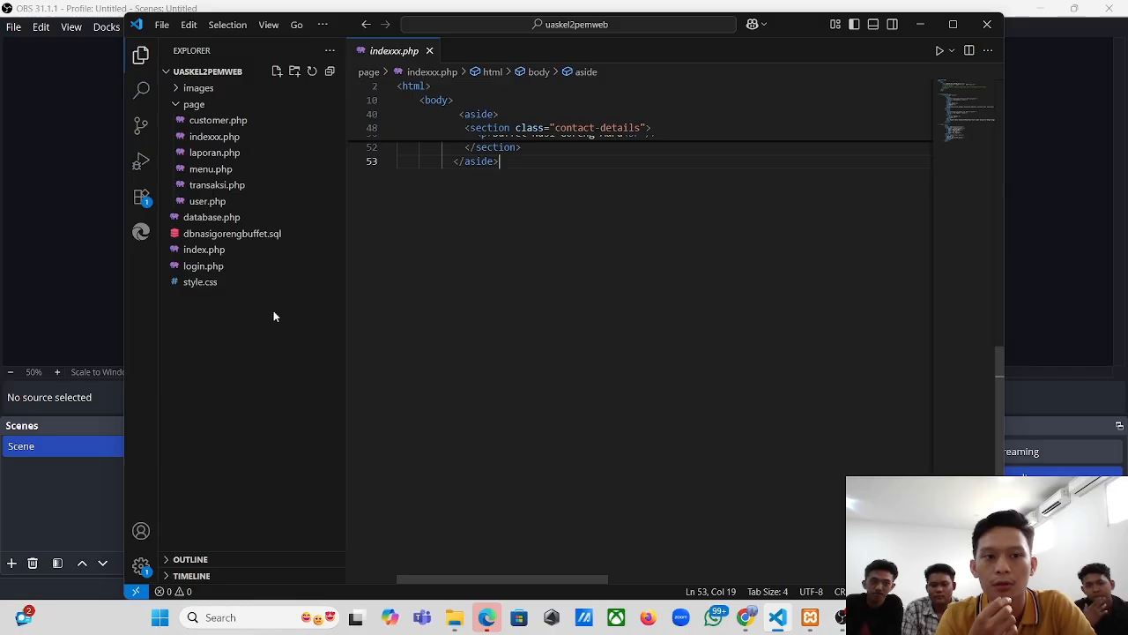
pyautogui.click(194, 104)
pyautogui.click(201, 109)
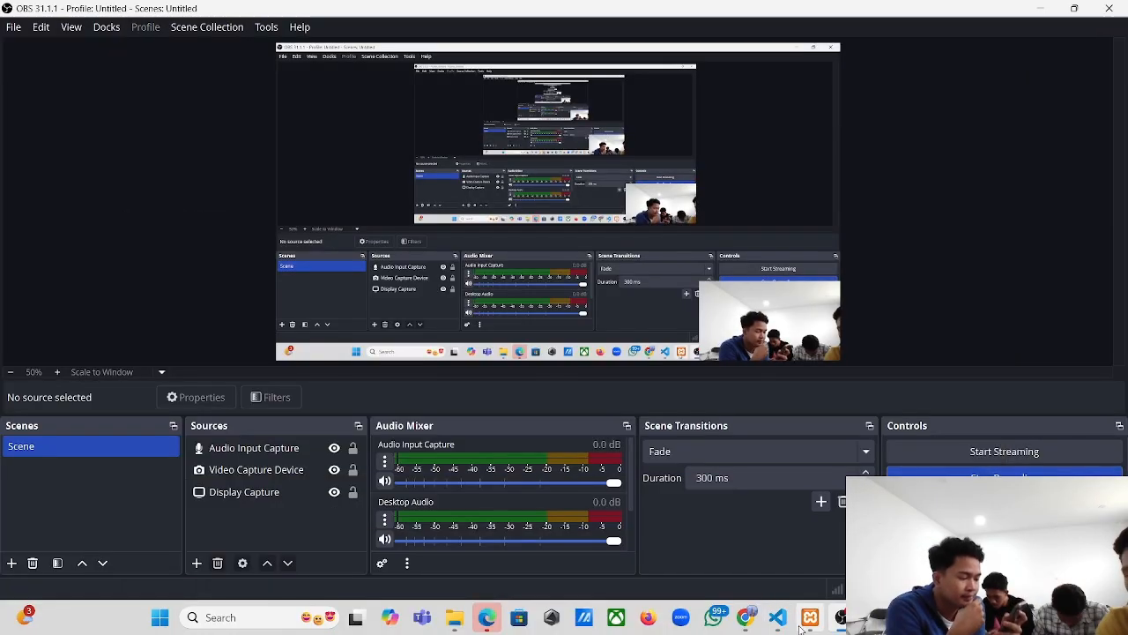
pyautogui.click(771, 627)
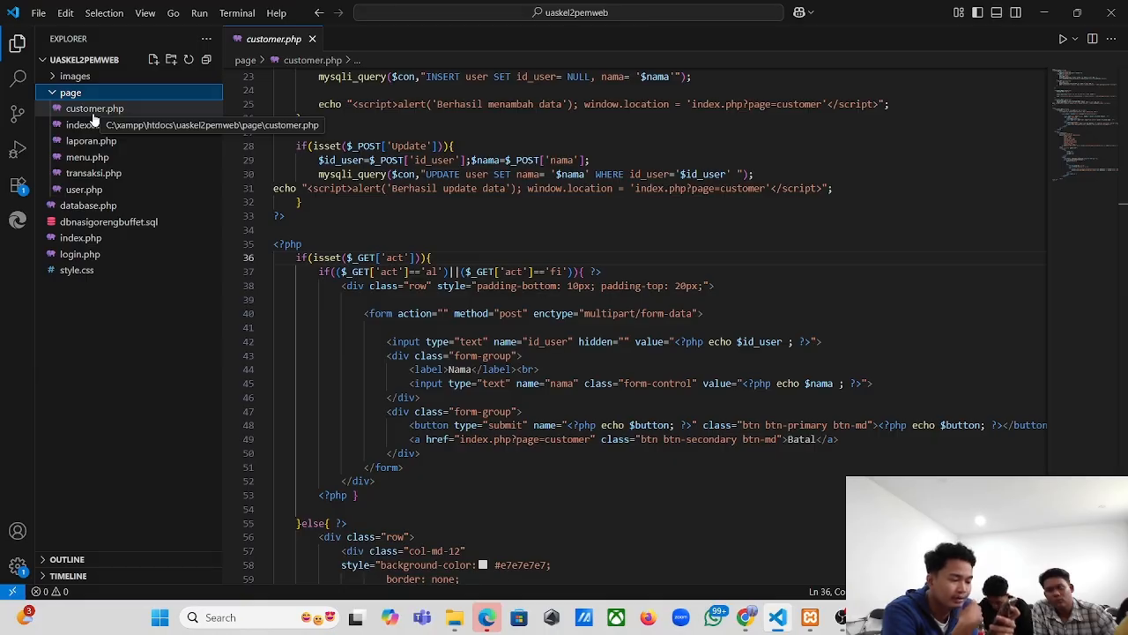
# - Review the code in index.php, indexxx.php and laporan.php
pyautogui.click(60, 240)
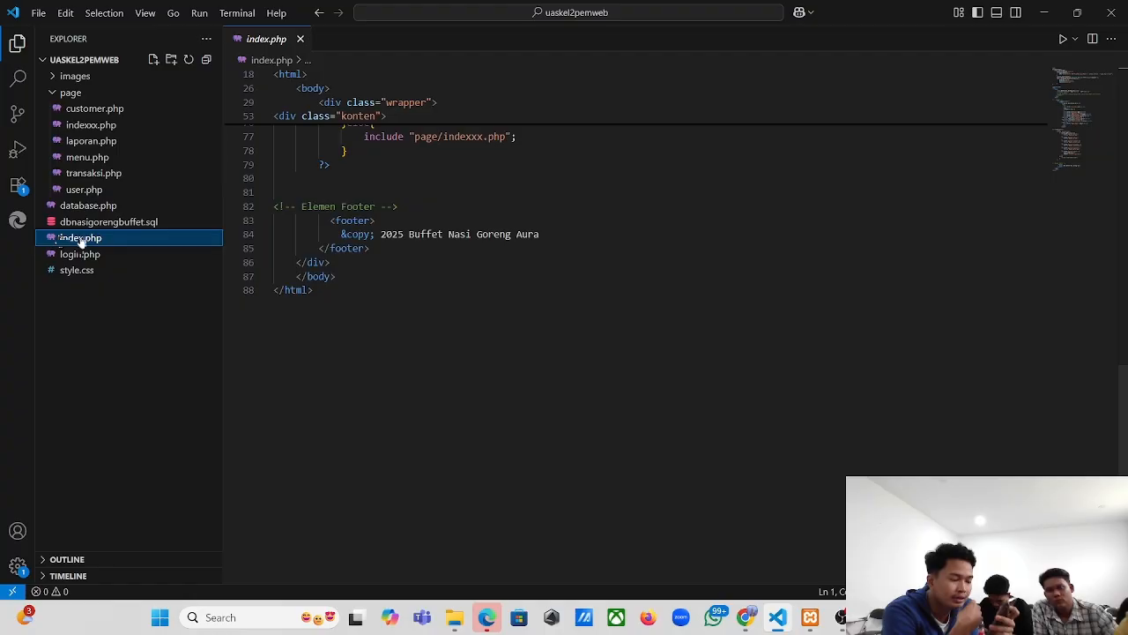
pyautogui.scroll(10, 392, 394)
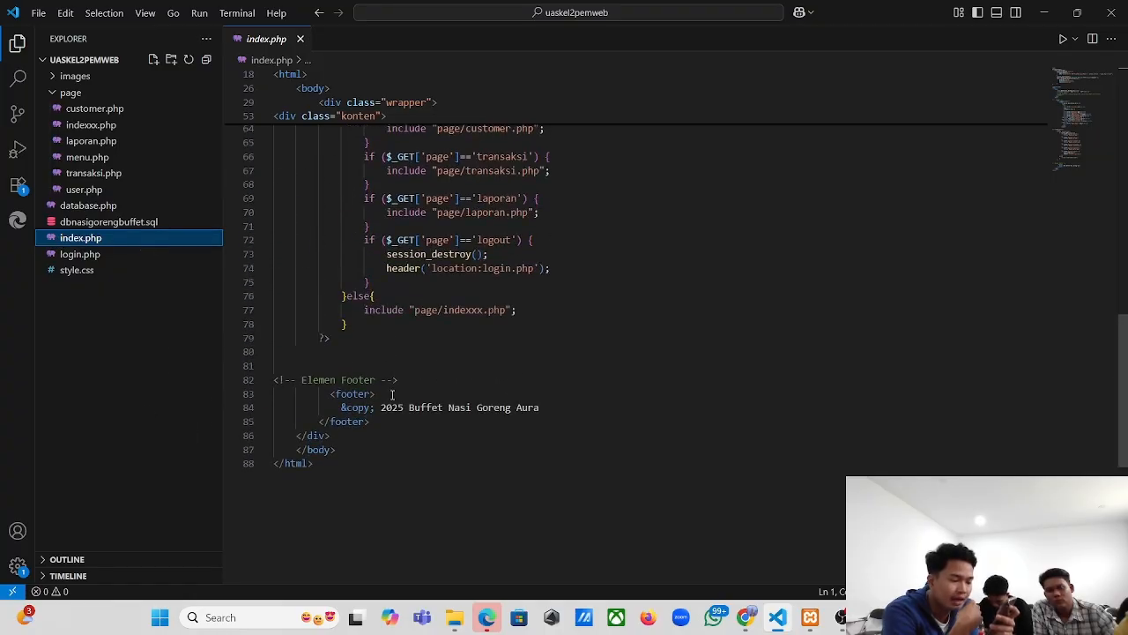
pyautogui.scroll(13, 393, 394)
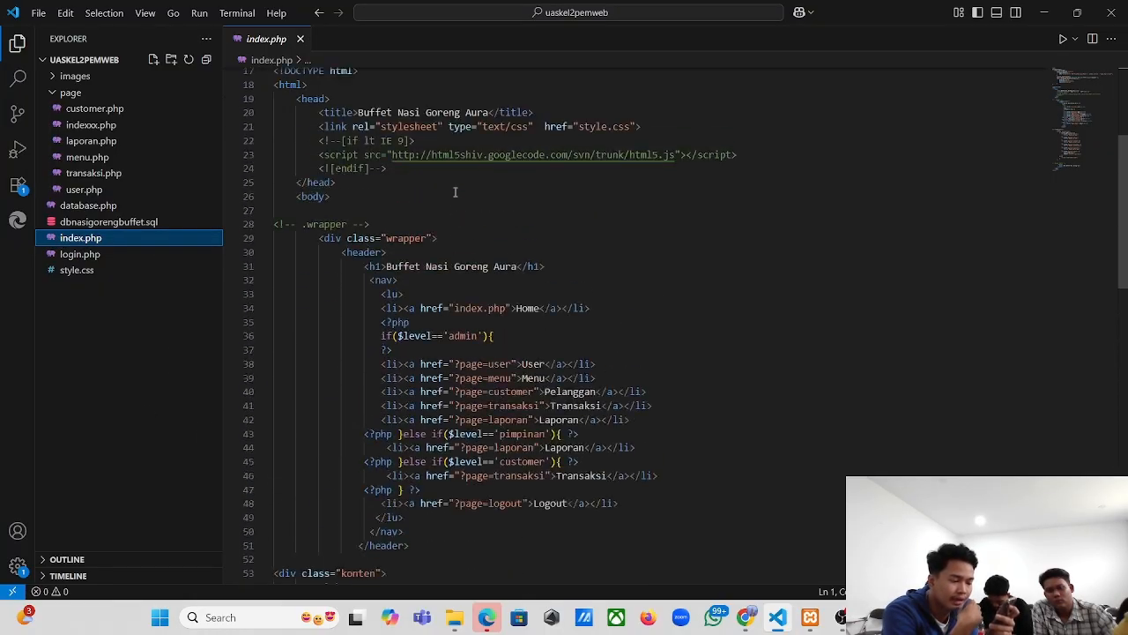
pyautogui.click(120, 124)
pyautogui.scroll(15, 441, 315)
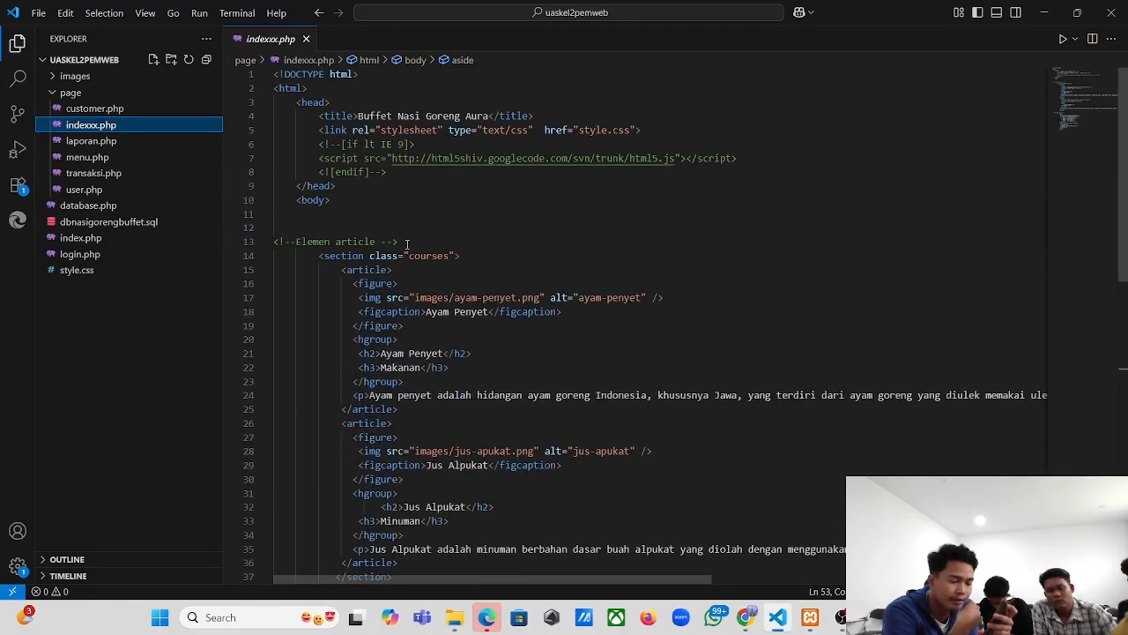
pyautogui.scroll(-1, 406, 243)
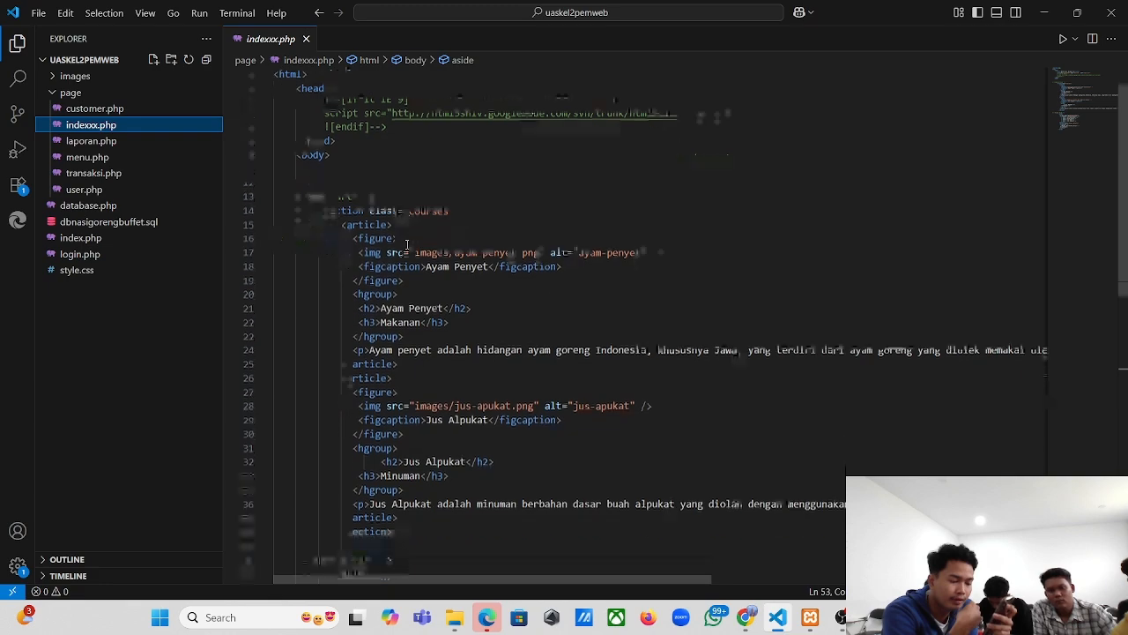
pyautogui.click(104, 141)
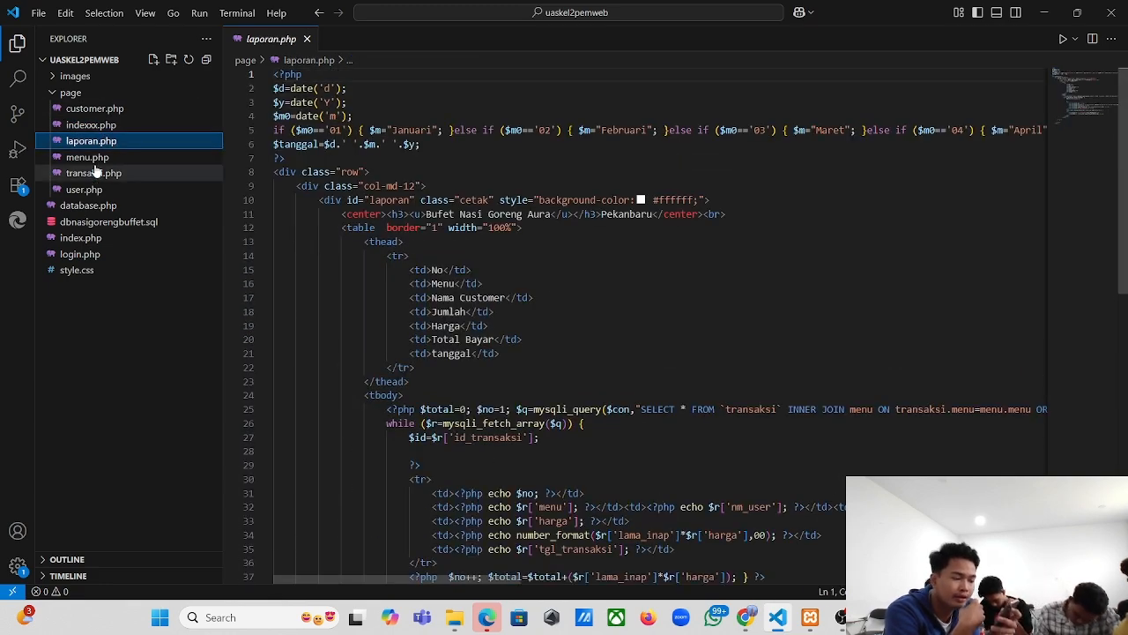
# - Scroll through login.php's login form code, then view database.php
pyautogui.click(77, 254)
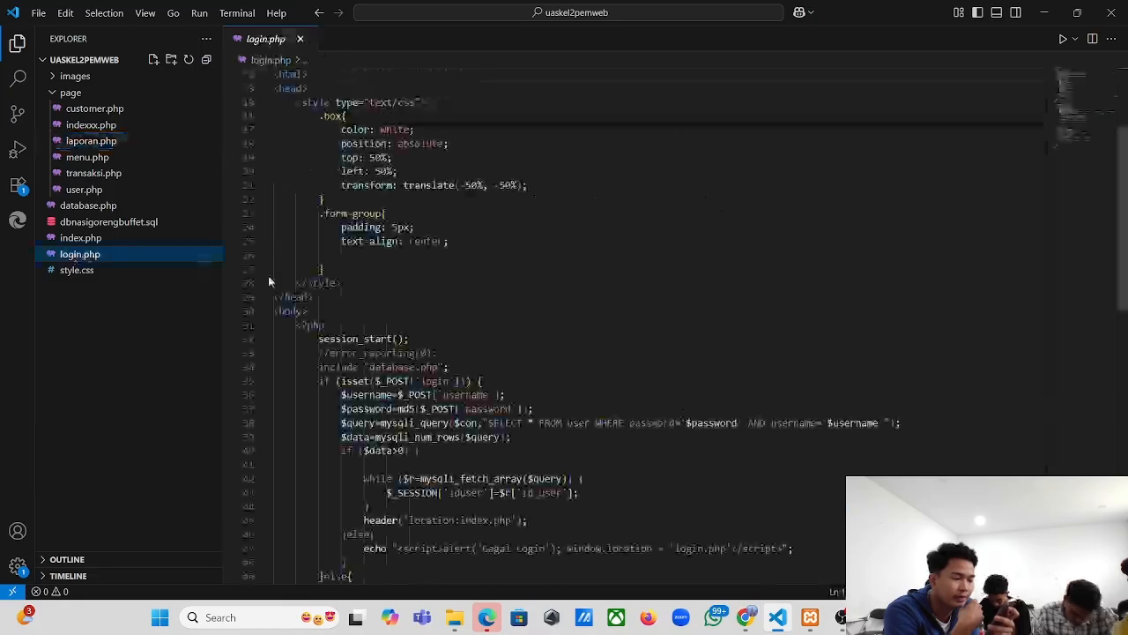
pyautogui.scroll(4, 444, 348)
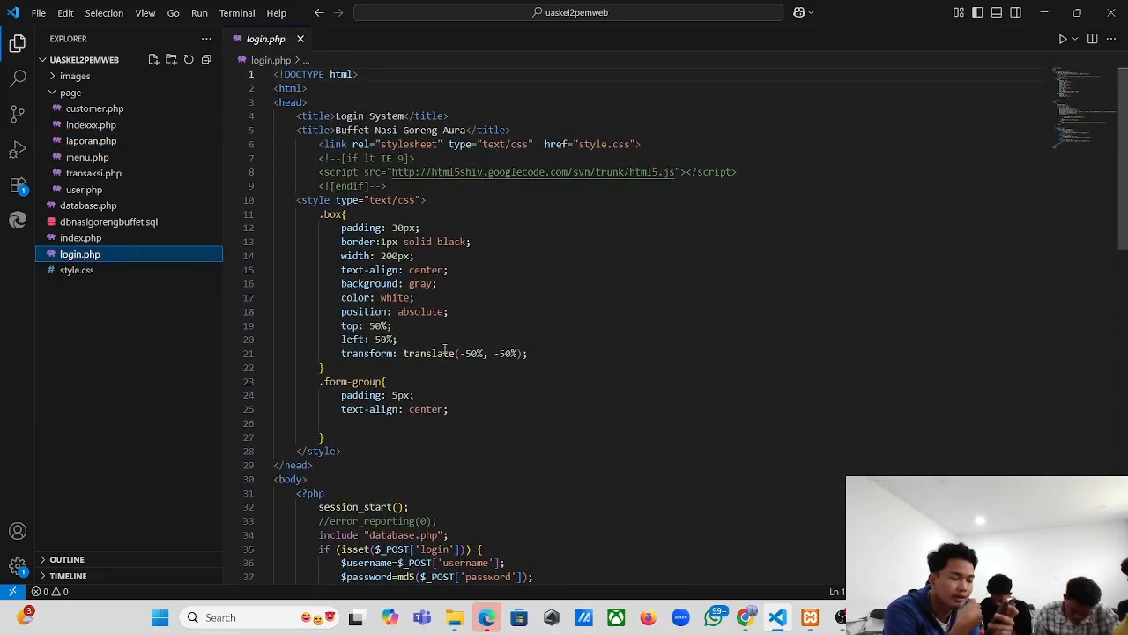
pyautogui.scroll(-2, 444, 348)
pyautogui.scroll(-7, 444, 348)
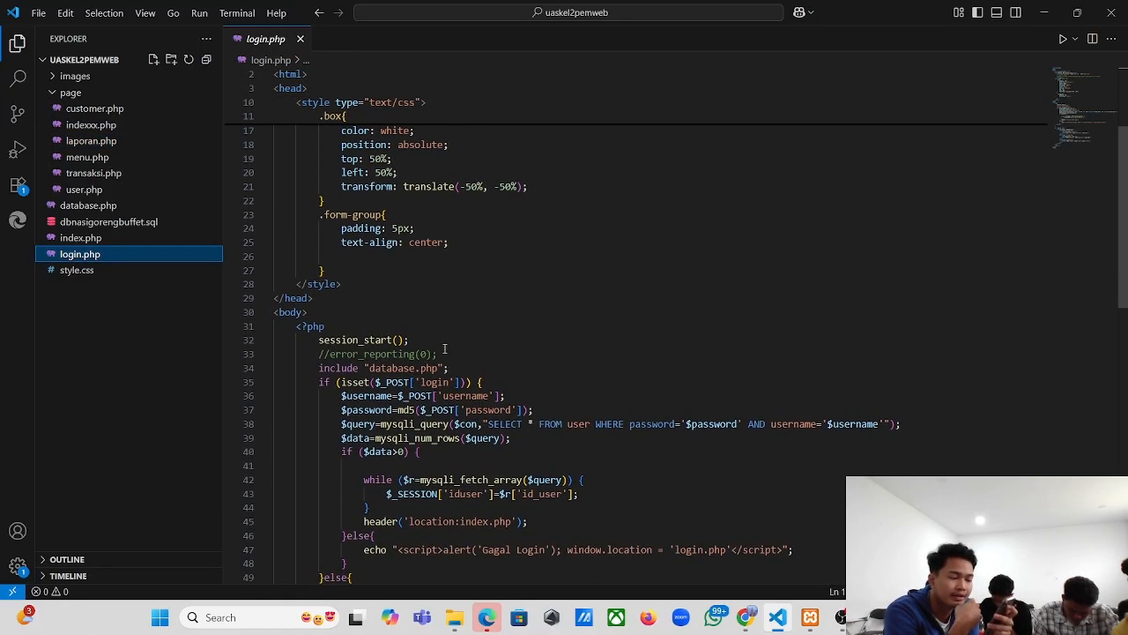
pyautogui.scroll(-3, 445, 348)
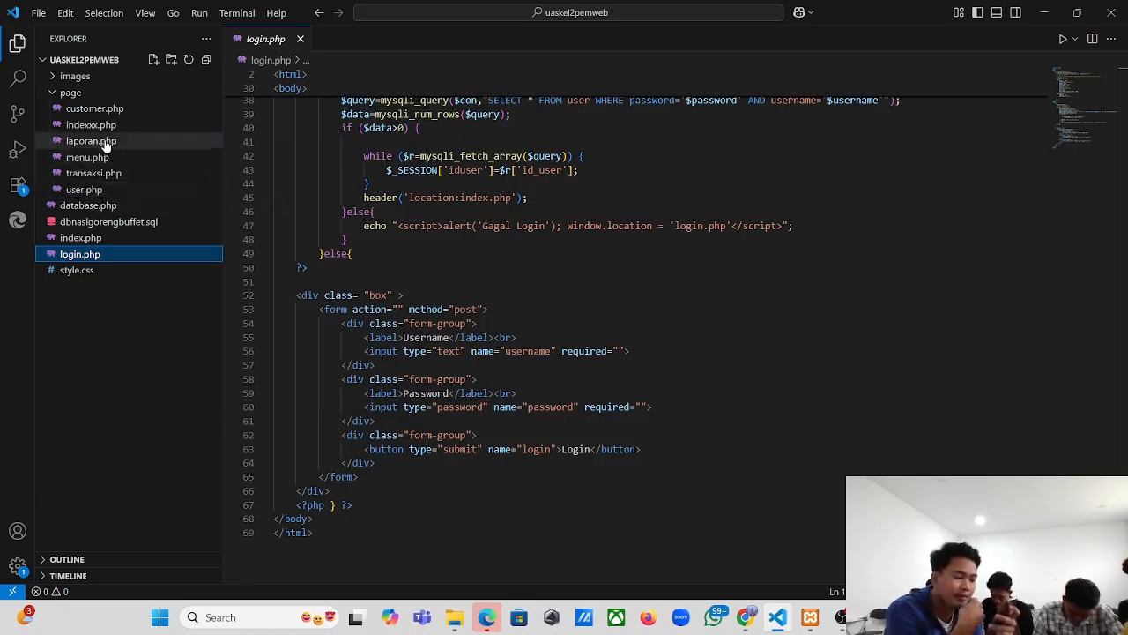
pyautogui.click(95, 207)
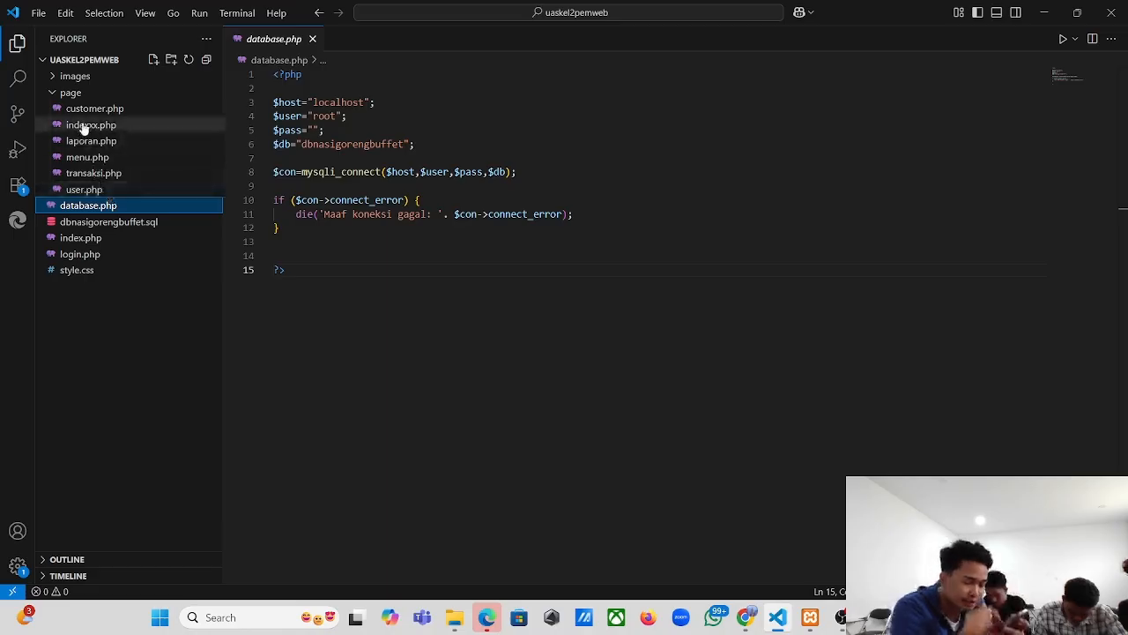
# - Look over style.css's layout rules, then view the dbnasigorengbuffet.sql dump
pyautogui.click(74, 275)
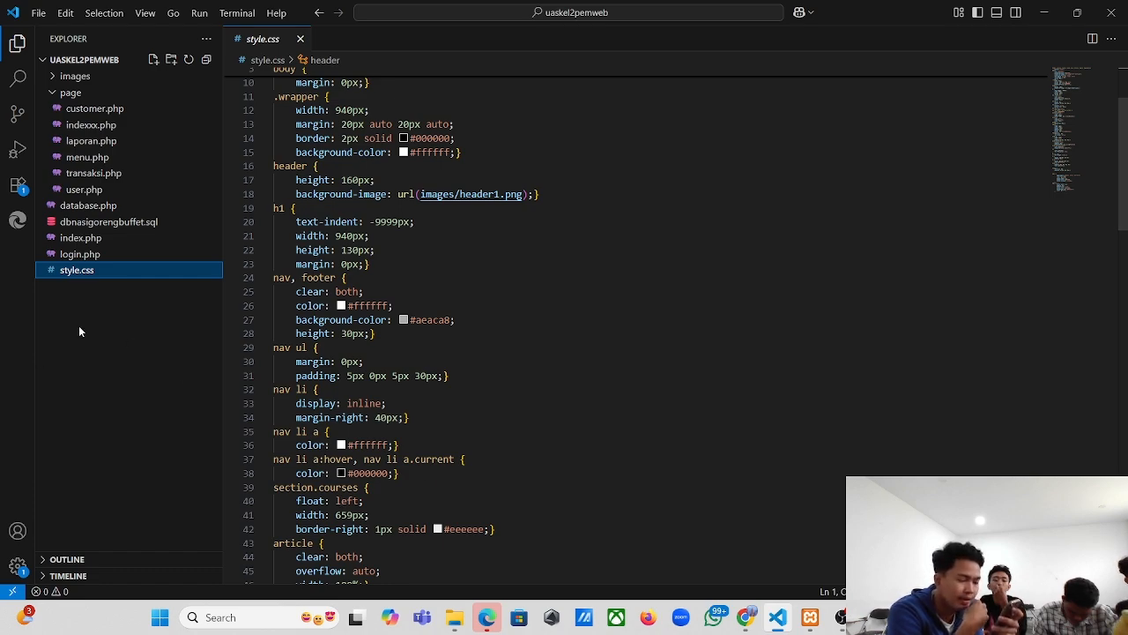
pyautogui.click(84, 222)
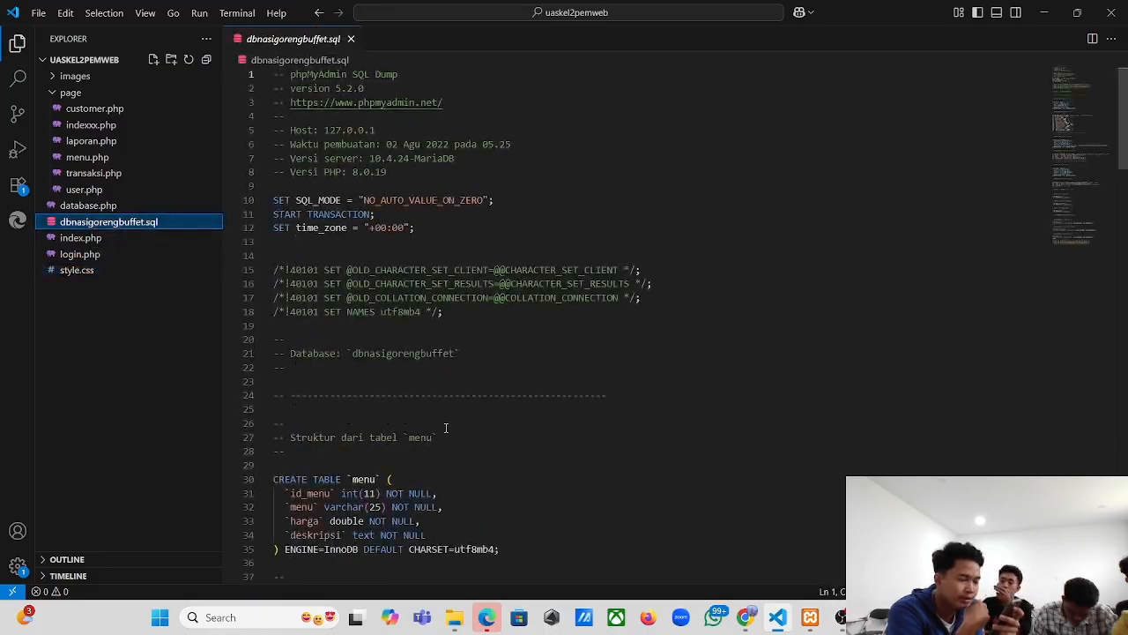
# - Scroll through the dump's menu, transaksi and user table definitions, then return to OBS Studio
pyautogui.scroll(-5, 445, 428)
pyautogui.scroll(-12, 445, 427)
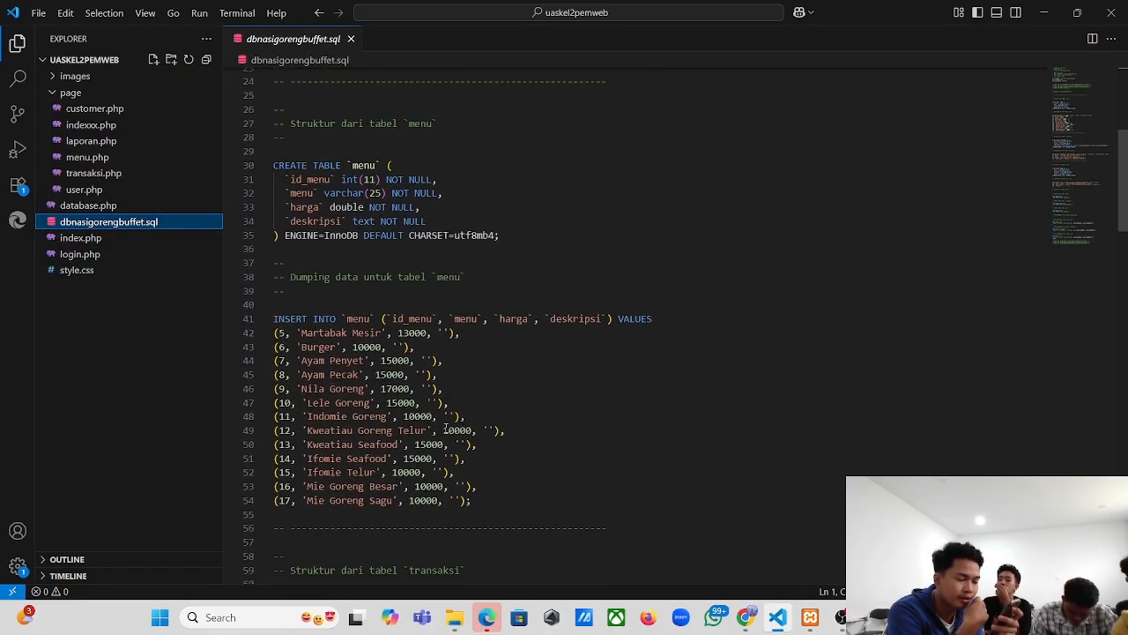
pyautogui.scroll(-1, 445, 428)
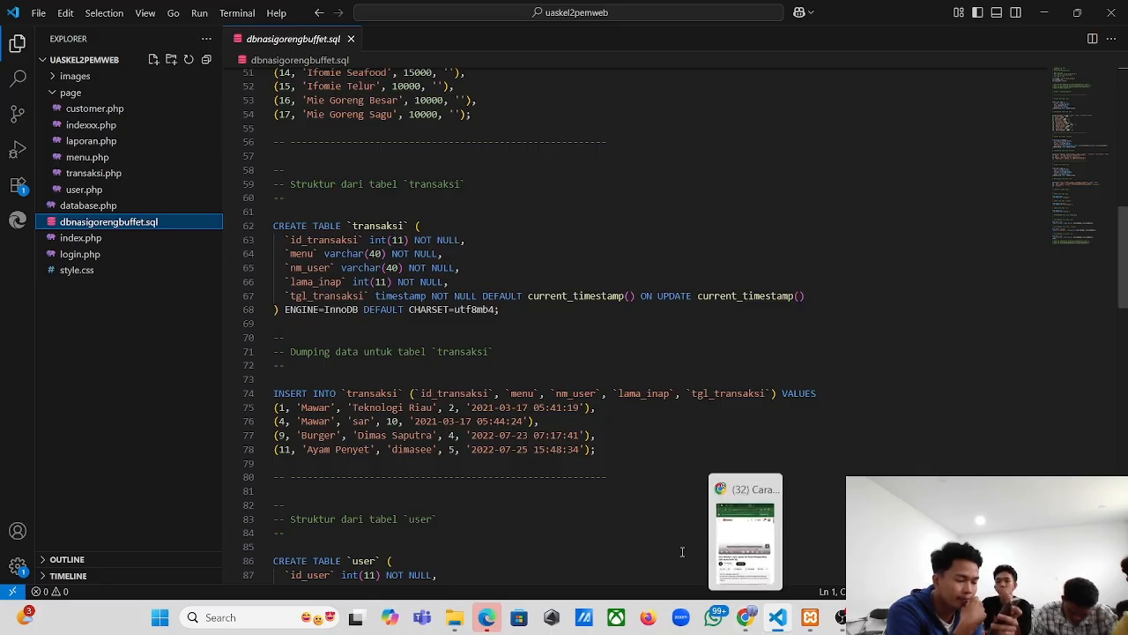
pyautogui.scroll(-1, 522, 408)
pyautogui.scroll(-3, 522, 408)
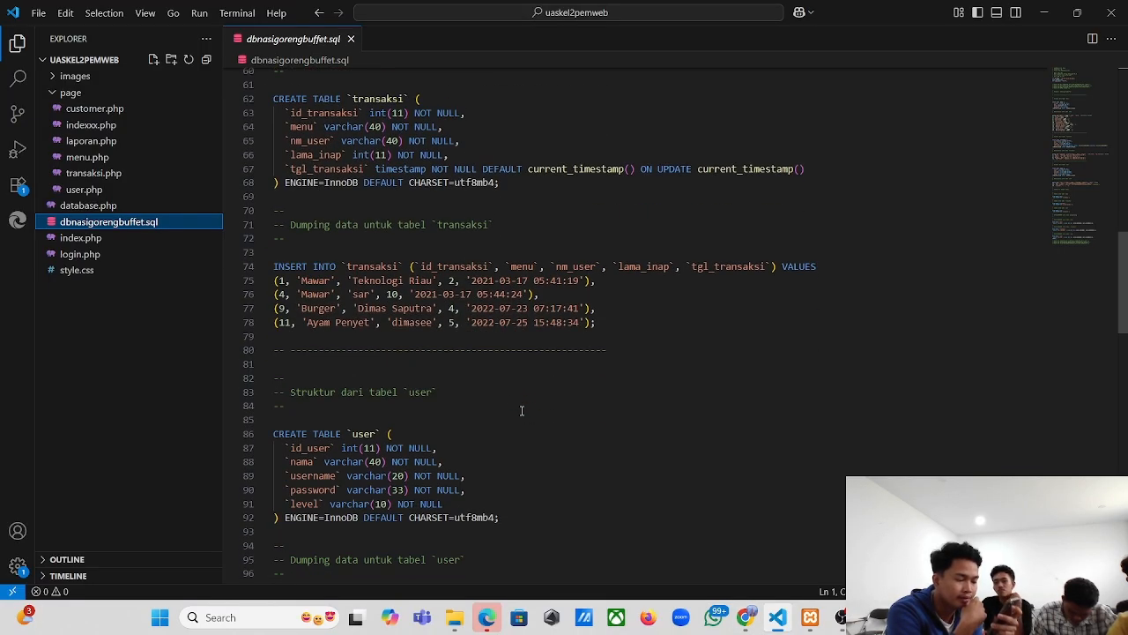
pyautogui.scroll(-5, 501, 354)
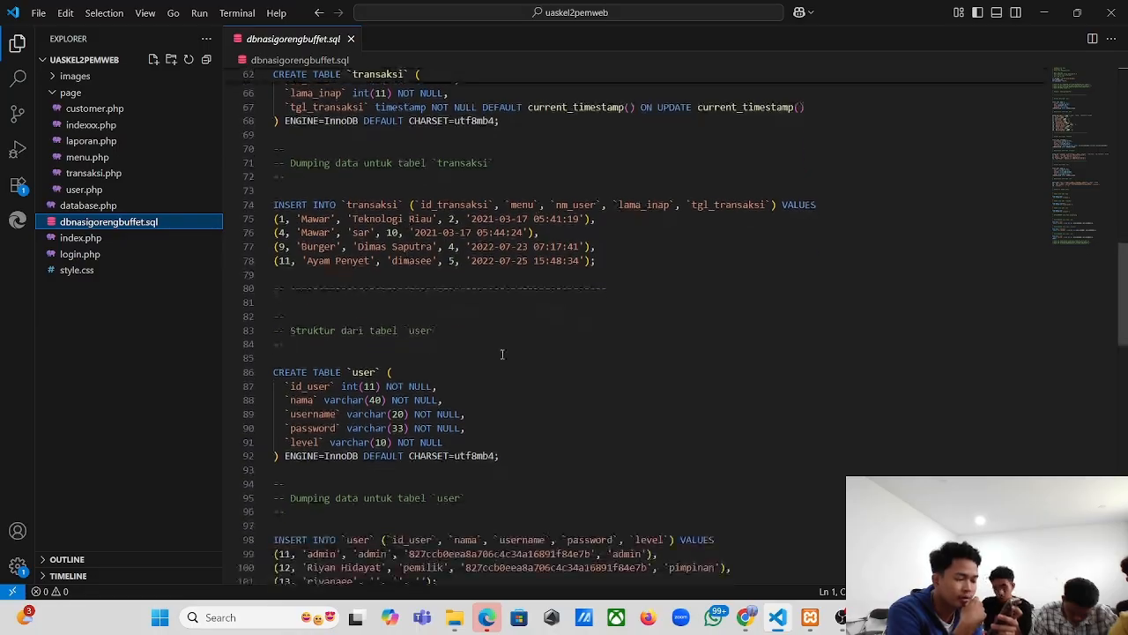
pyautogui.scroll(-3, 501, 355)
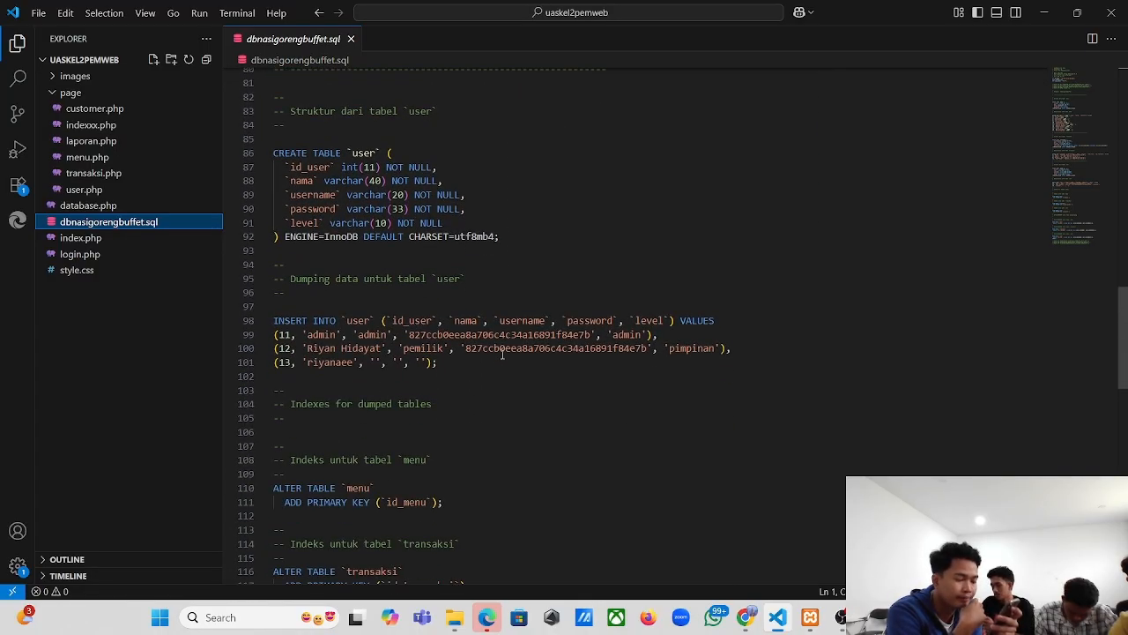
pyautogui.moveTo(842, 617)
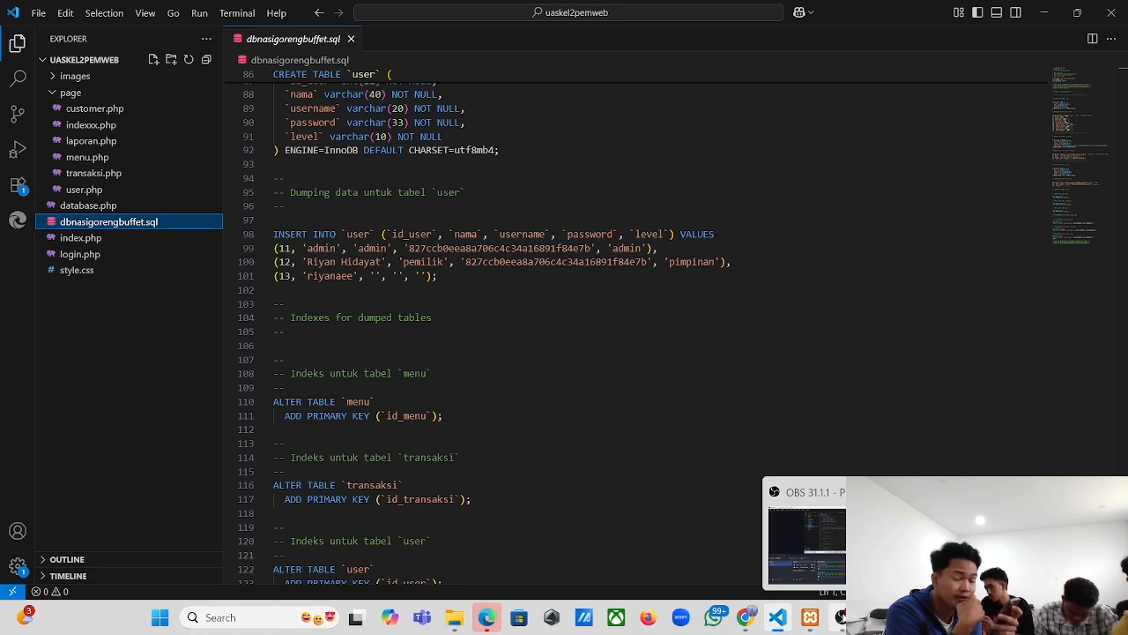
pyautogui.click(842, 617)
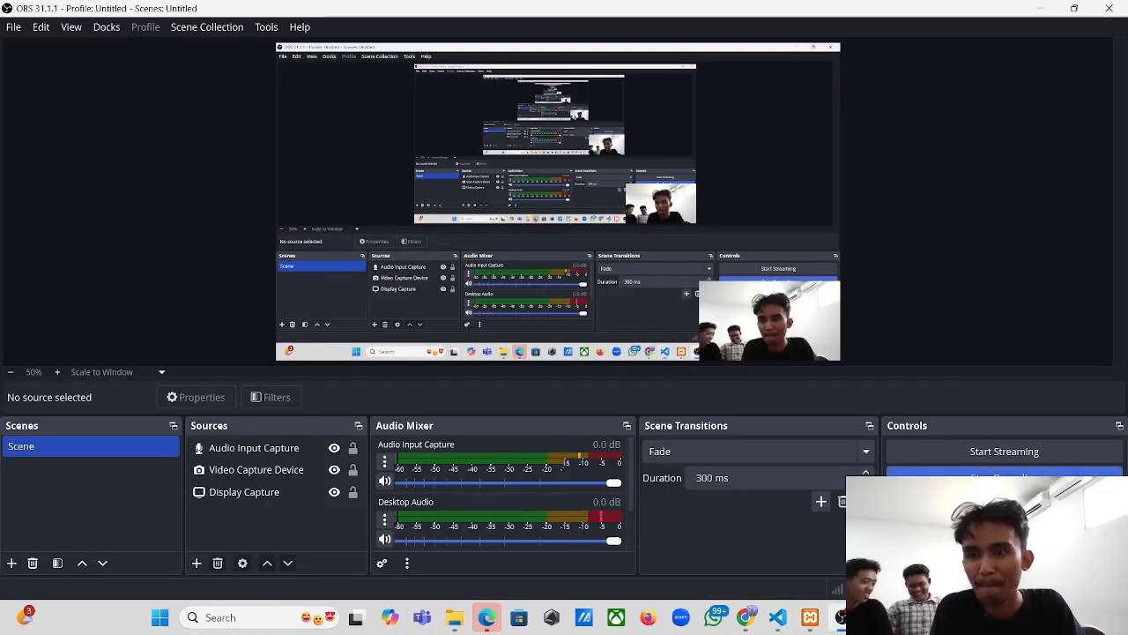
# - Bring Edge forward to phpMyAdmin's menu table of 13 dishes and prices
pyautogui.moveTo(874, 617)
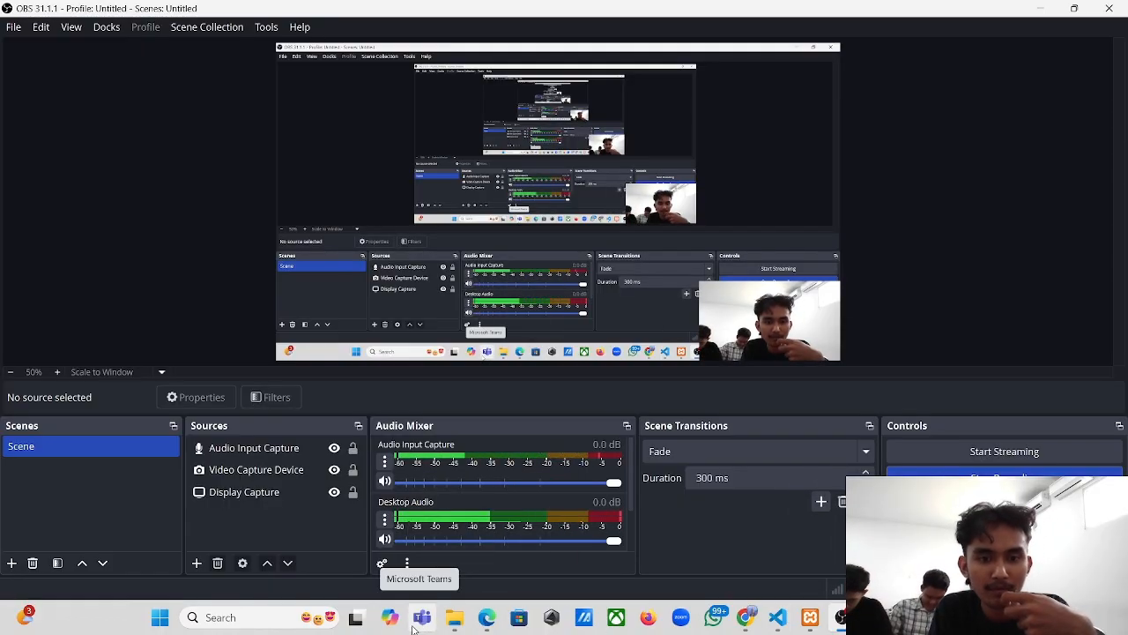
pyautogui.click(487, 617)
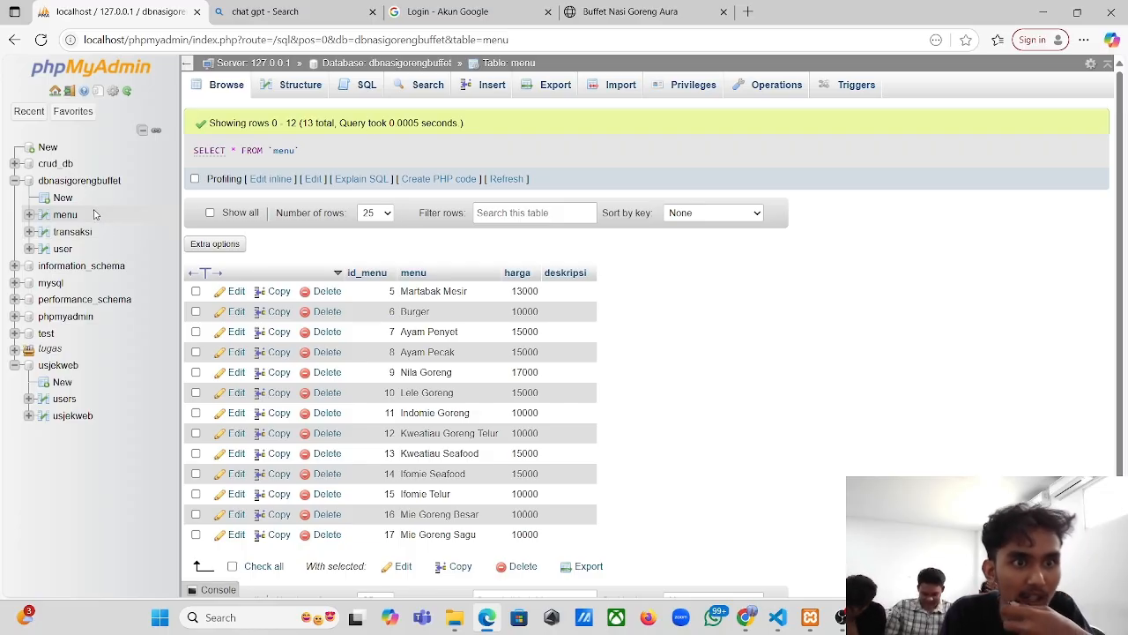
# - Browse the transaksi and user tables (3 accounts) in phpMyAdmin, then toggle to OBS and back
pyautogui.scroll(-1, 438, 307)
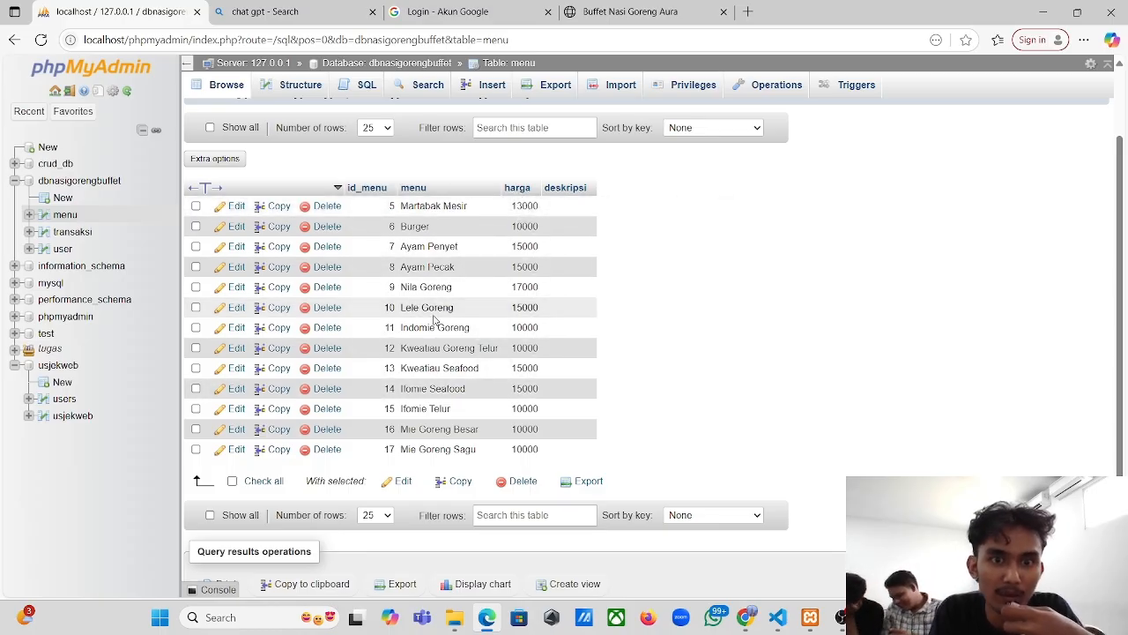
pyautogui.click(73, 233)
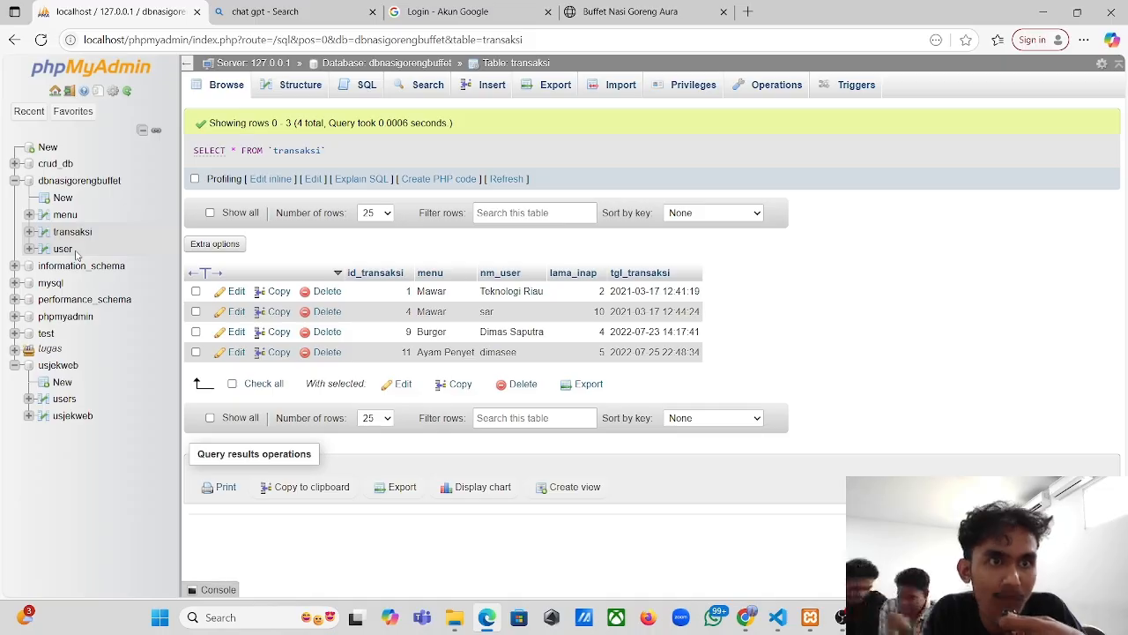
pyautogui.click(62, 250)
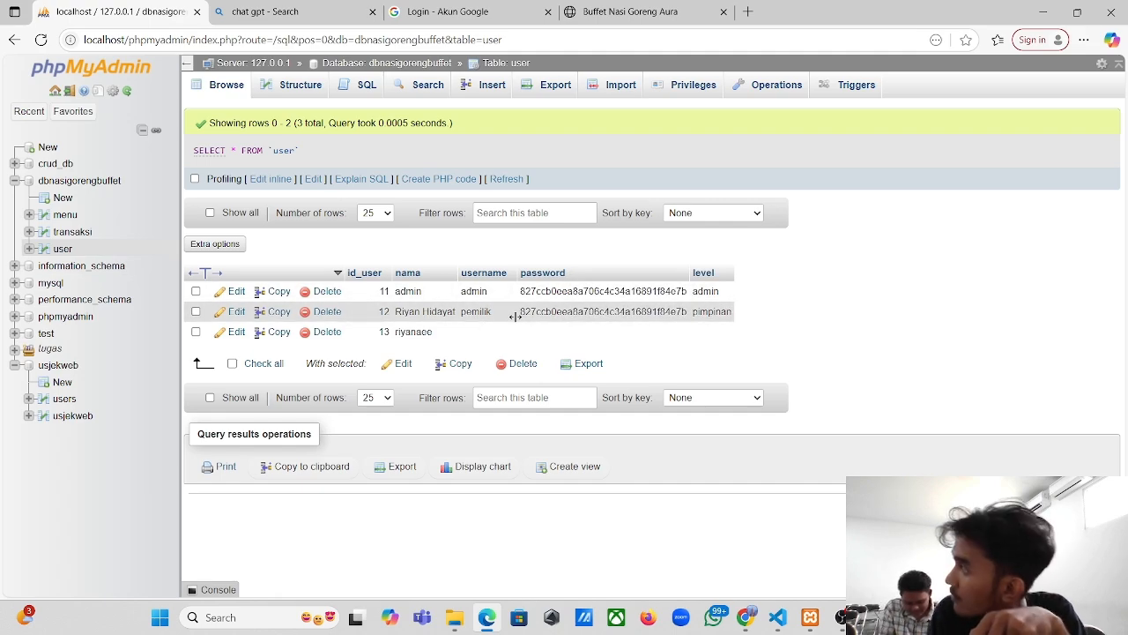
pyautogui.click(551, 618)
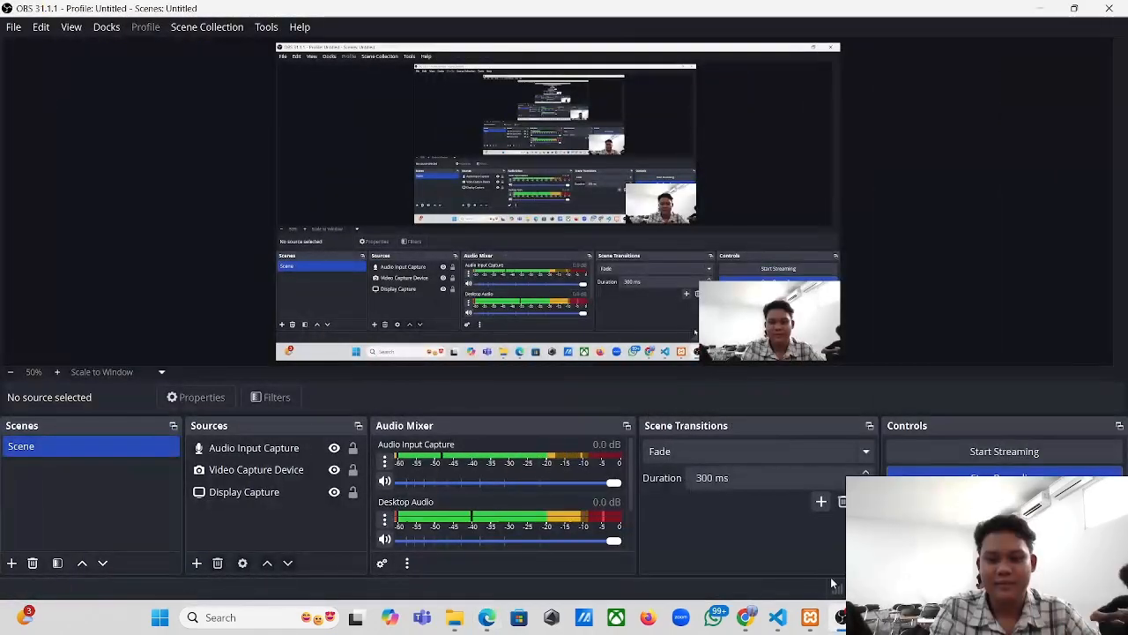
pyautogui.click(486, 616)
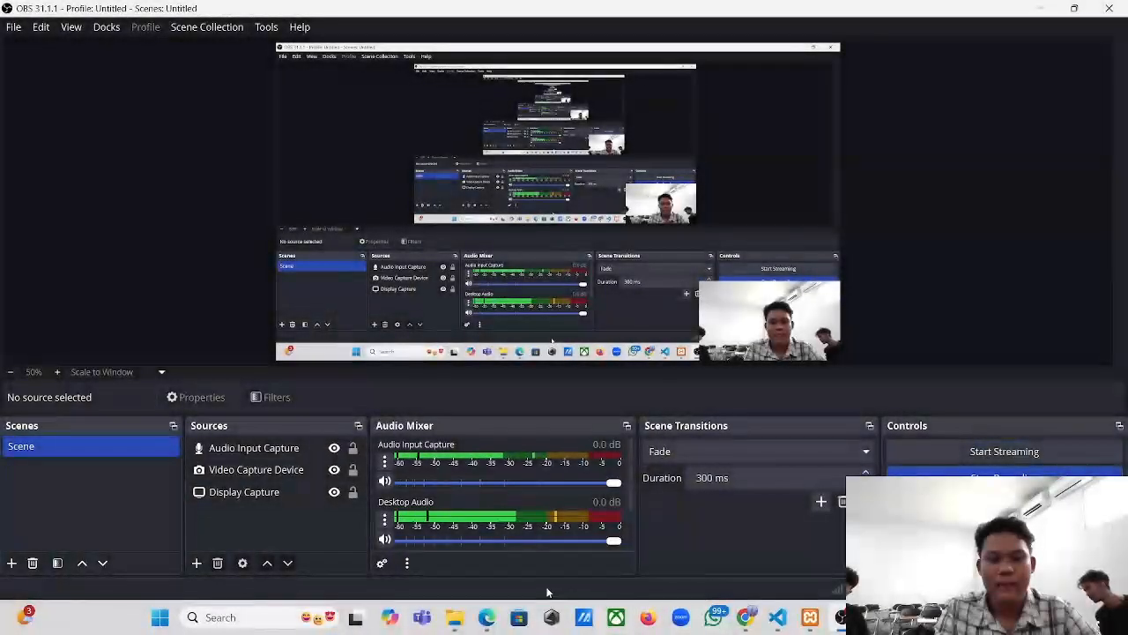
# - Return to the empty Username/Password form at localhost/uaskel2pemweb/login.php
pyautogui.click(510, 527)
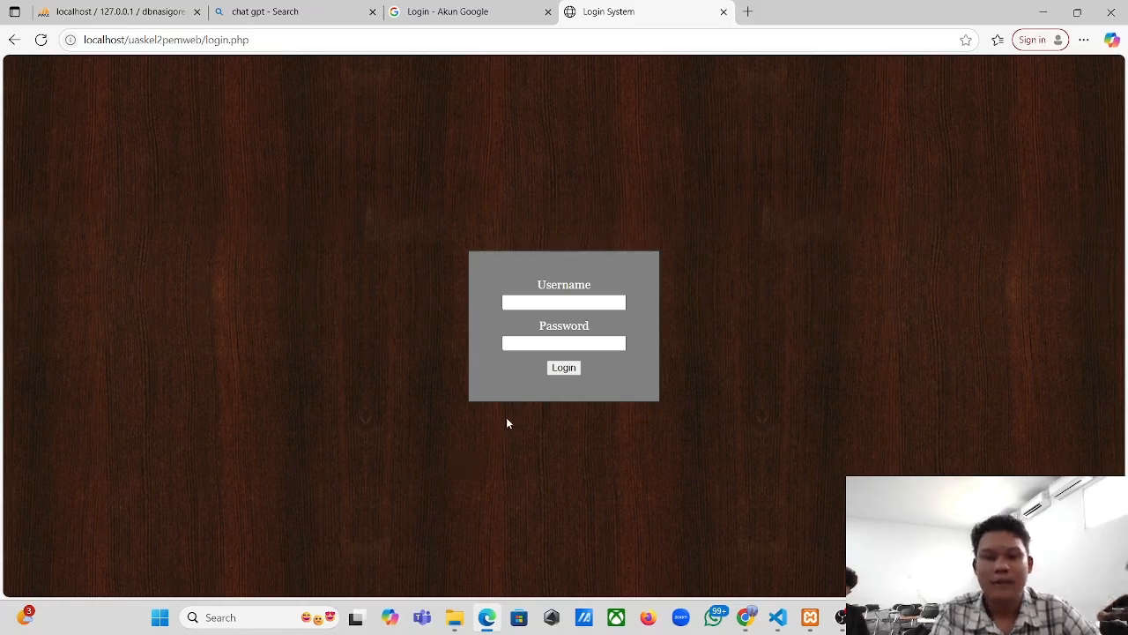
# - Log in with the saved admin username and the account password, declining to save the password
pyautogui.click(514, 304)
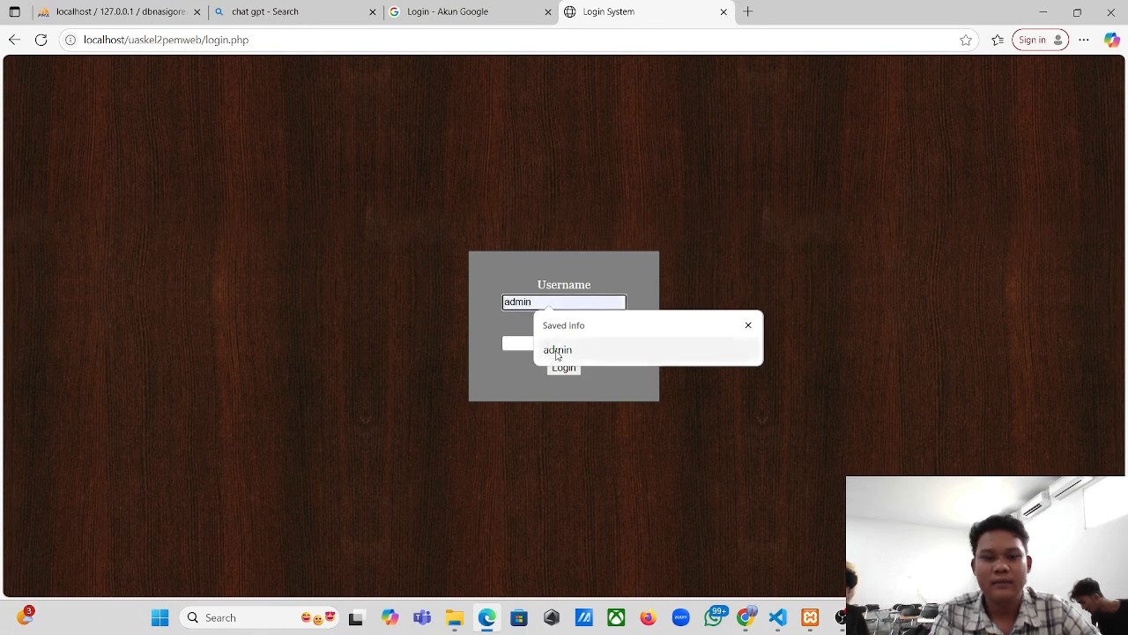
pyautogui.click(555, 351)
pyautogui.click(529, 345)
pyautogui.write('ad')
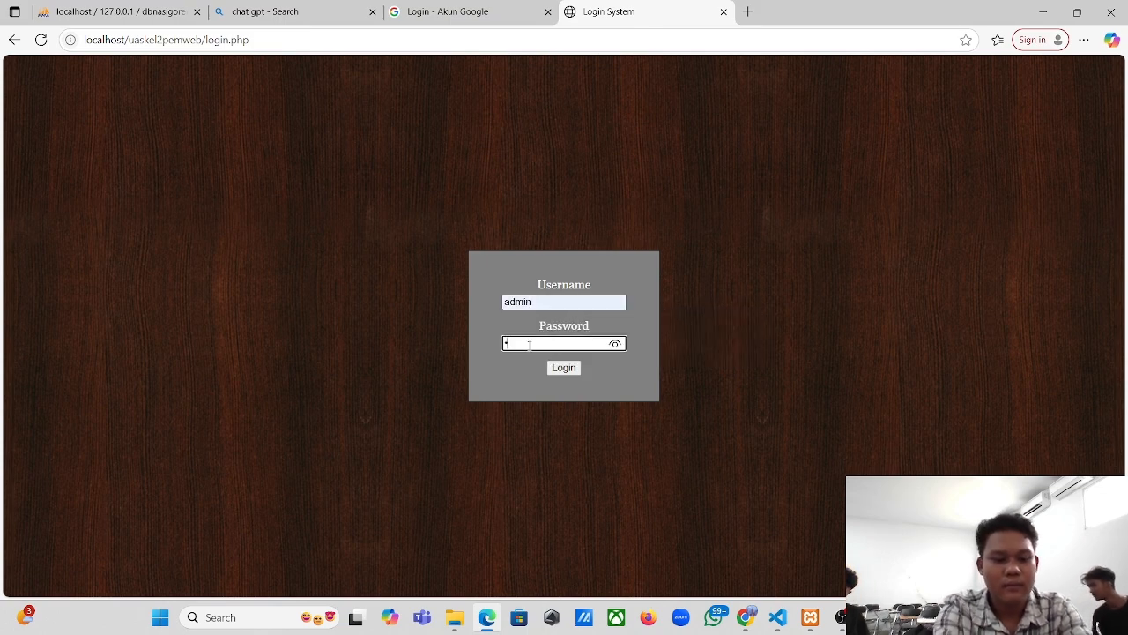
pyautogui.write('min')
pyautogui.click(569, 369)
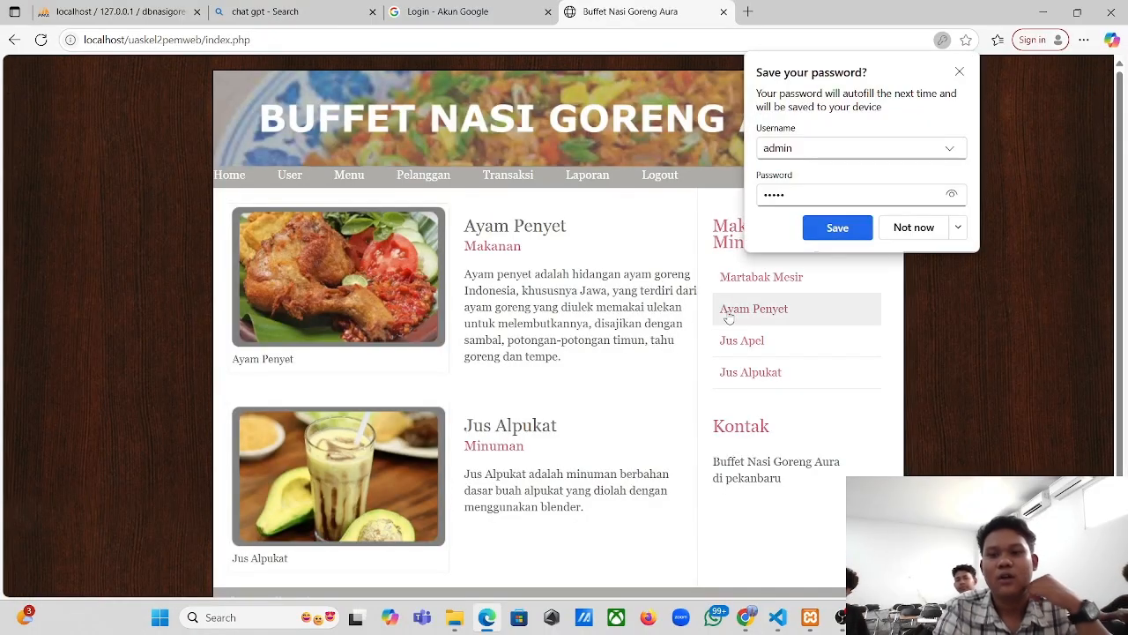
pyautogui.click(914, 228)
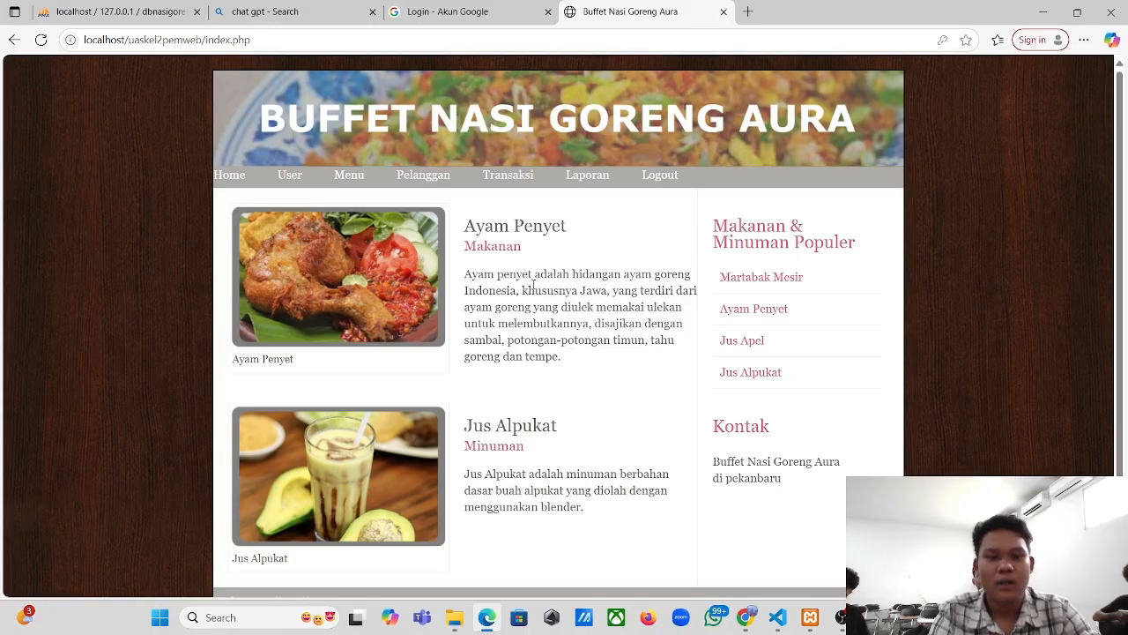
# - Scroll the home page's Ayam Penyet and Jus Alpukat listings, then bring OBS to the front
pyautogui.scroll(-2, 527, 266)
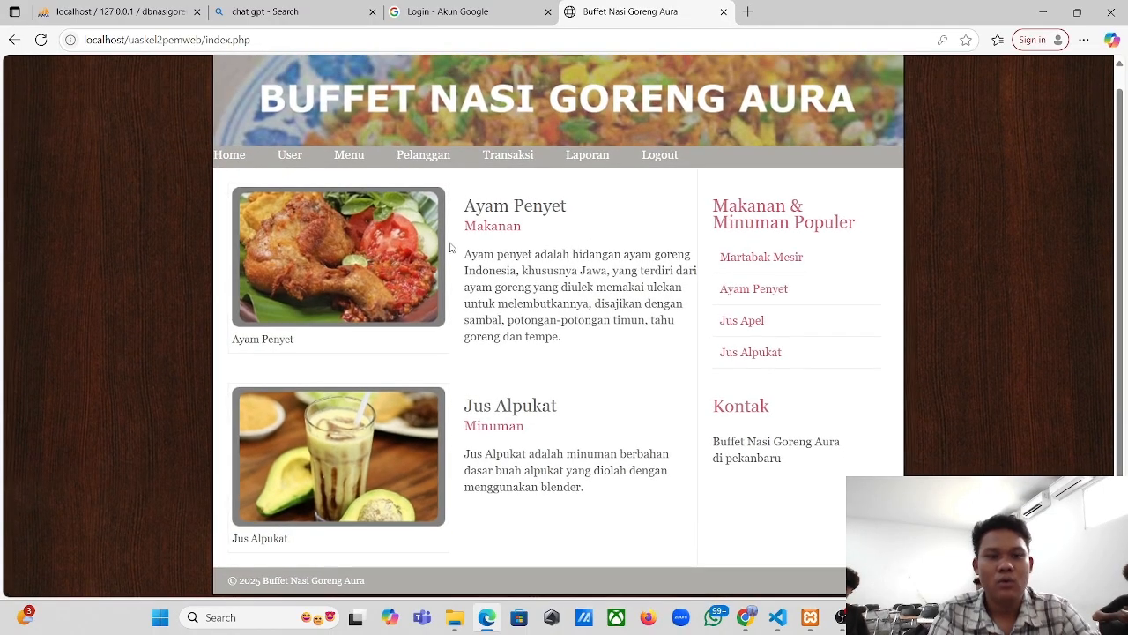
pyautogui.scroll(1, 459, 244)
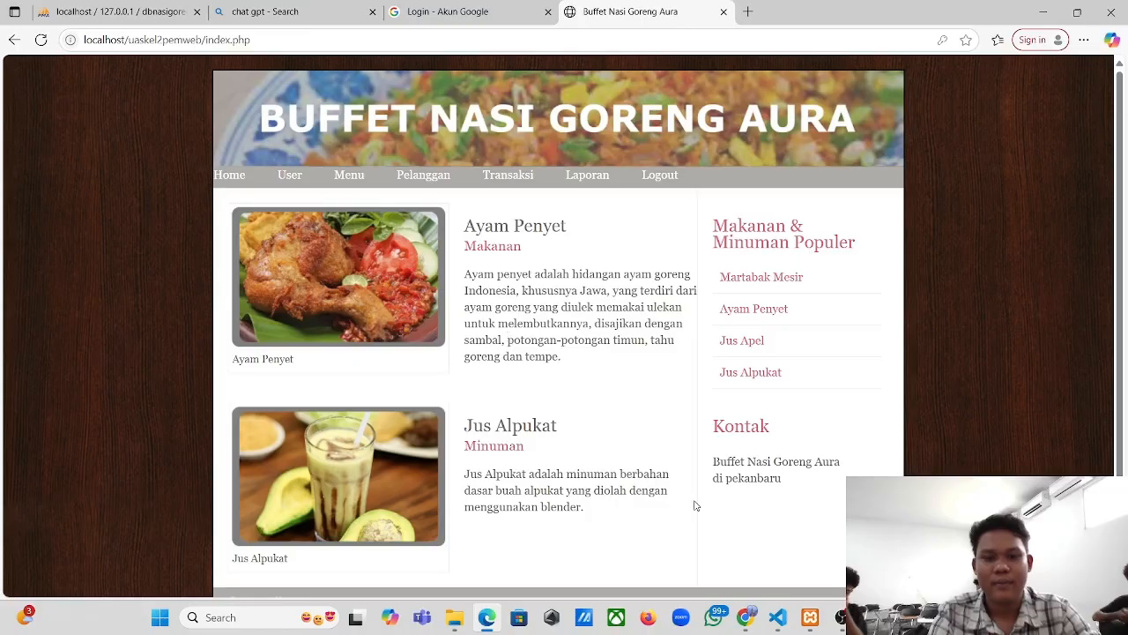
pyautogui.scroll(-2, 546, 420)
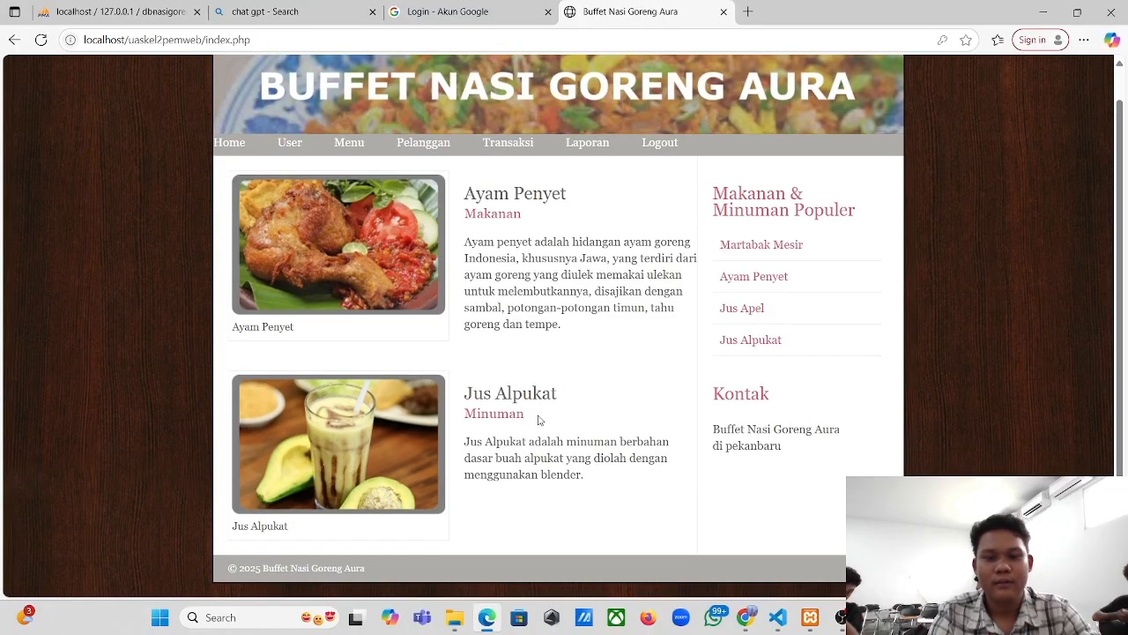
pyautogui.click(834, 625)
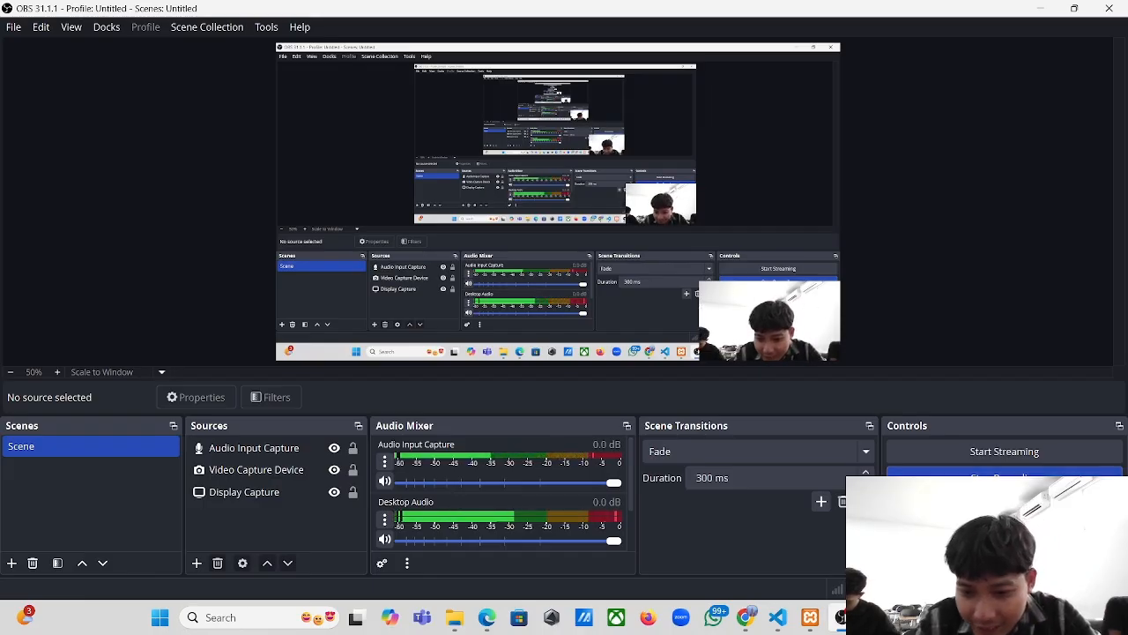
# - Glance at the YouTube tutorial in Chrome, then return to the app's index.php home page in Edge
pyautogui.moveTo(826, 620)
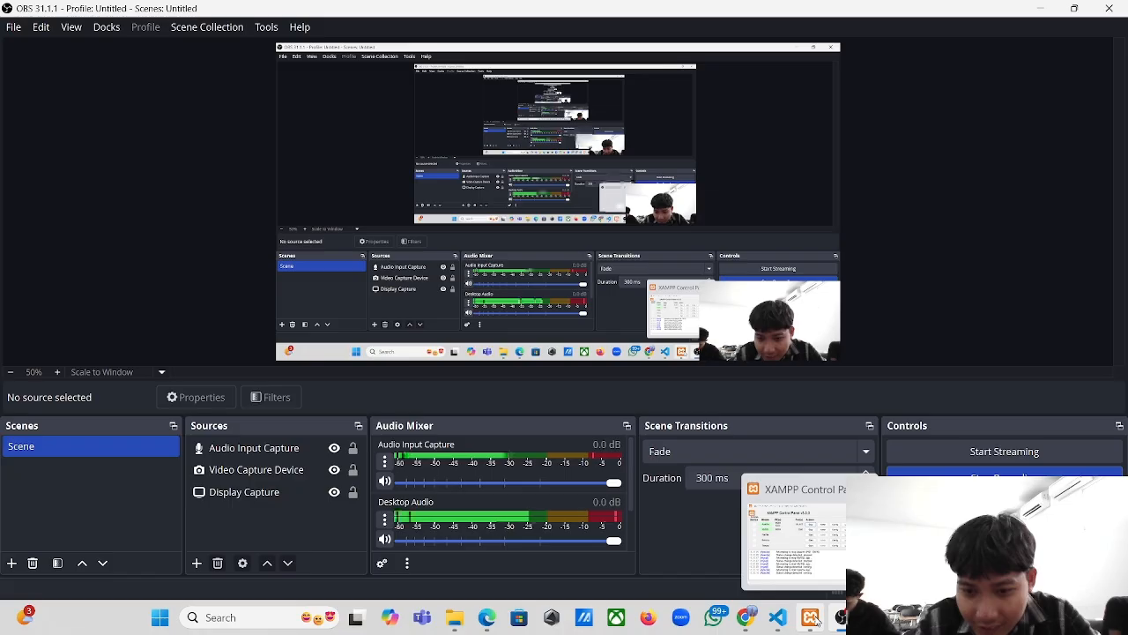
pyautogui.click(746, 617)
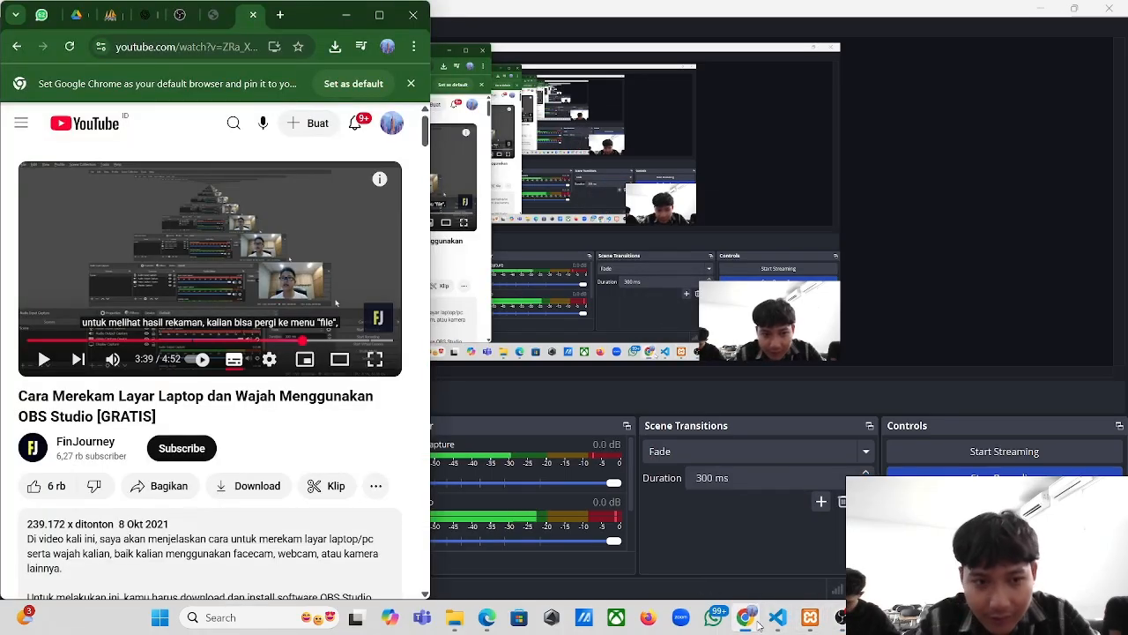
pyautogui.click(485, 620)
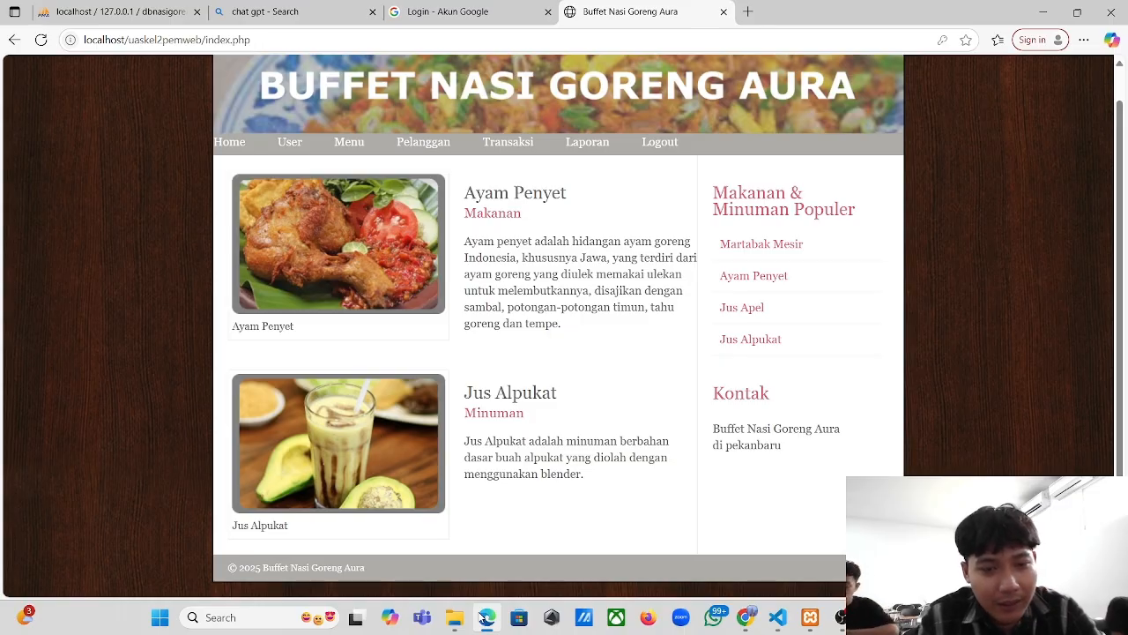
# - Visit the Pelanggan, Transaksi, Laporan (total 115,000) and Home pages, then toggle to OBS and back
pyautogui.click(424, 142)
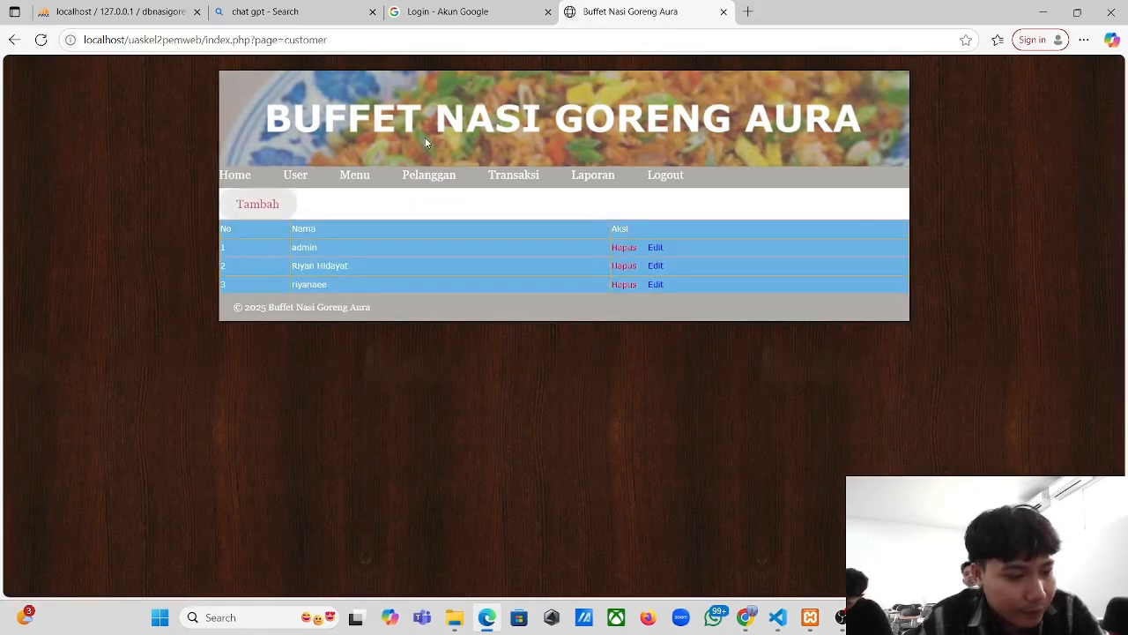
pyautogui.click(514, 175)
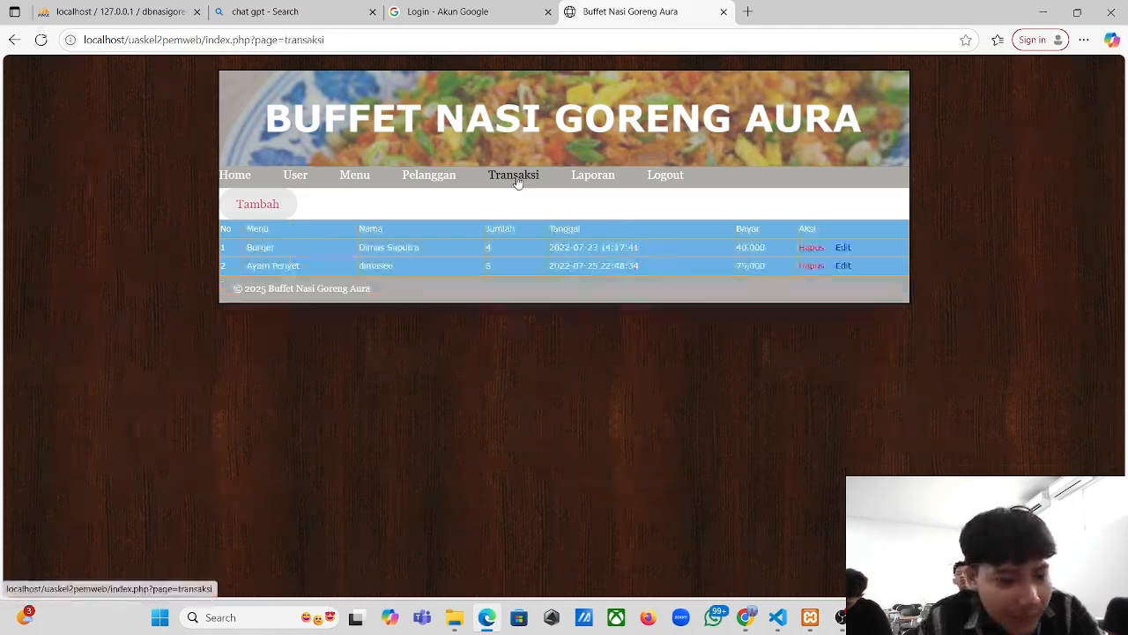
pyautogui.click(576, 178)
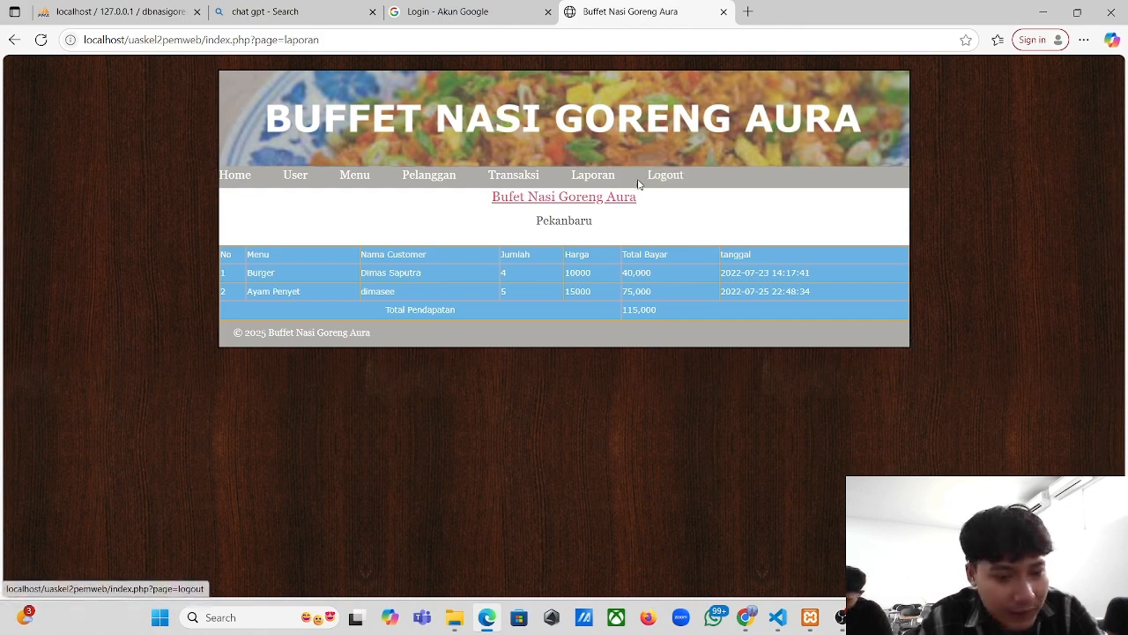
pyautogui.click(240, 181)
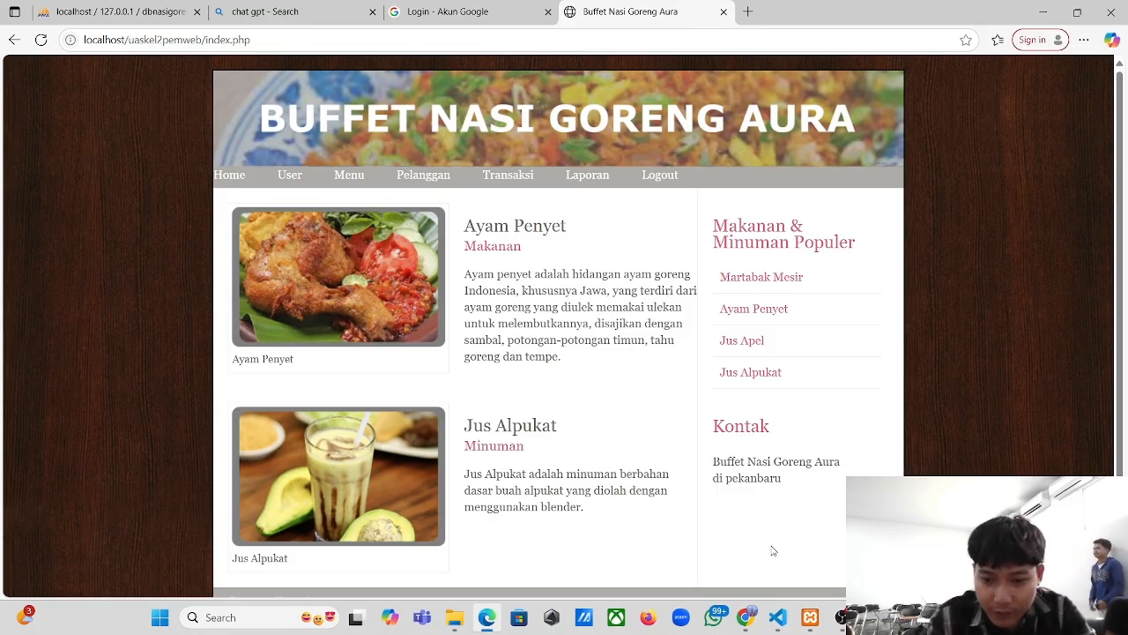
pyautogui.click(842, 617)
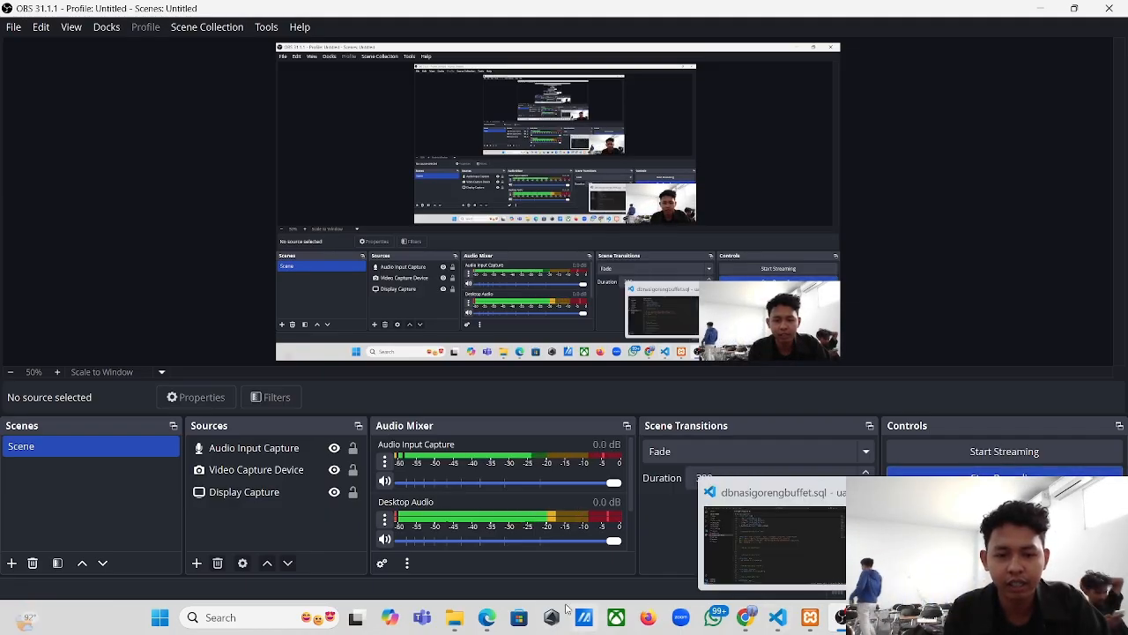
pyautogui.click(486, 620)
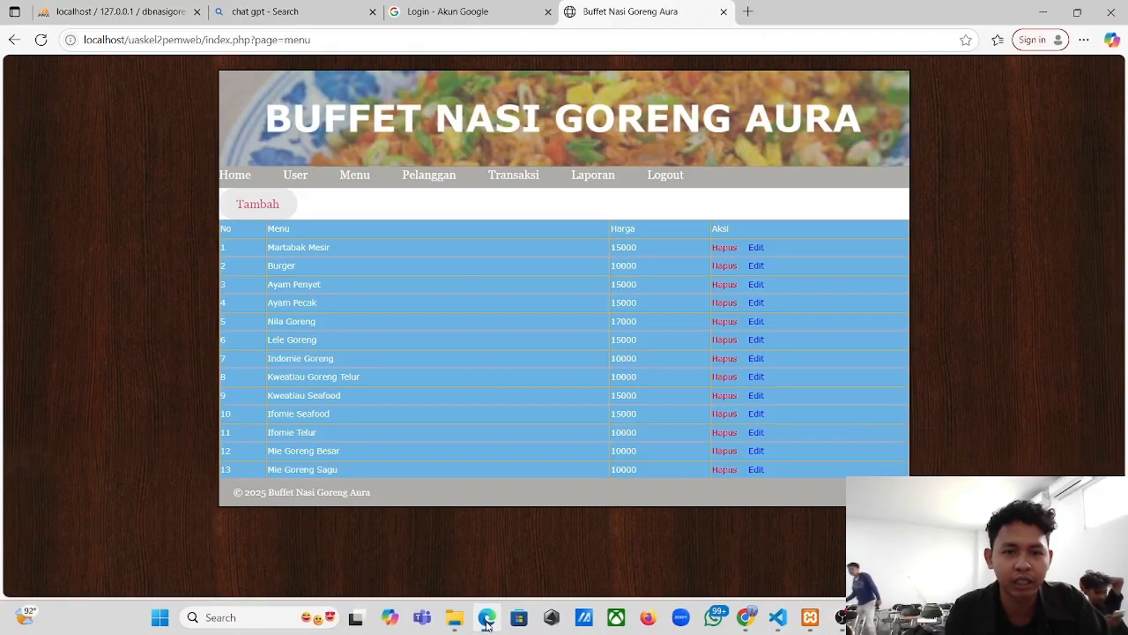
# - Add 'jamur krispi' priced 10000 to the Menu list as item 14 and confirm the alert
pyautogui.click(301, 181)
pyautogui.click(353, 180)
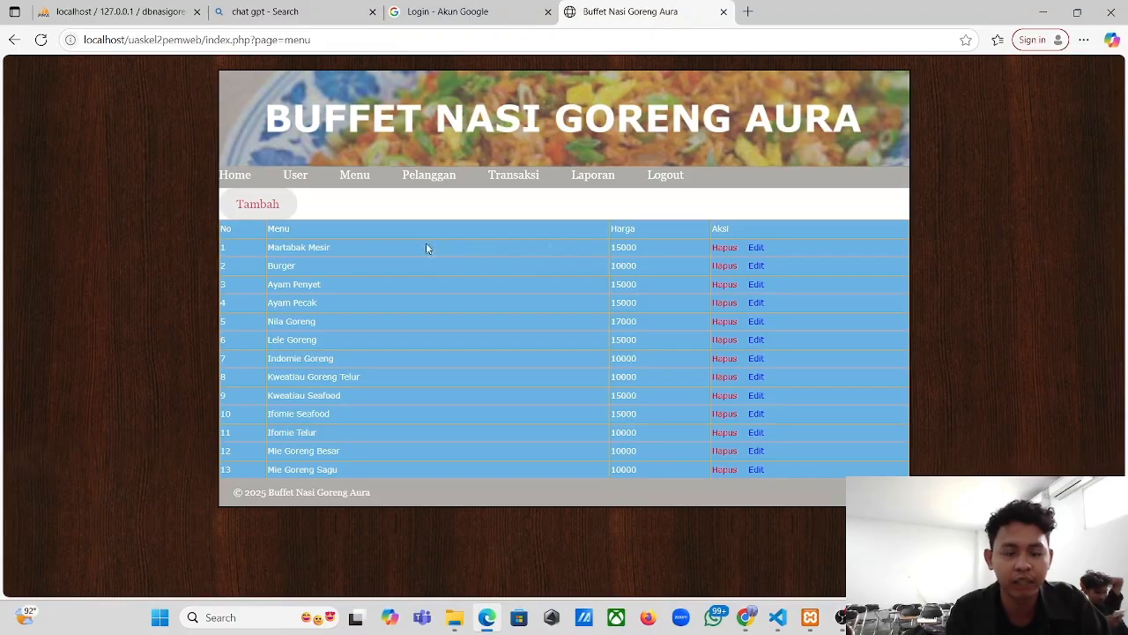
pyautogui.click(257, 203)
pyautogui.click(269, 227)
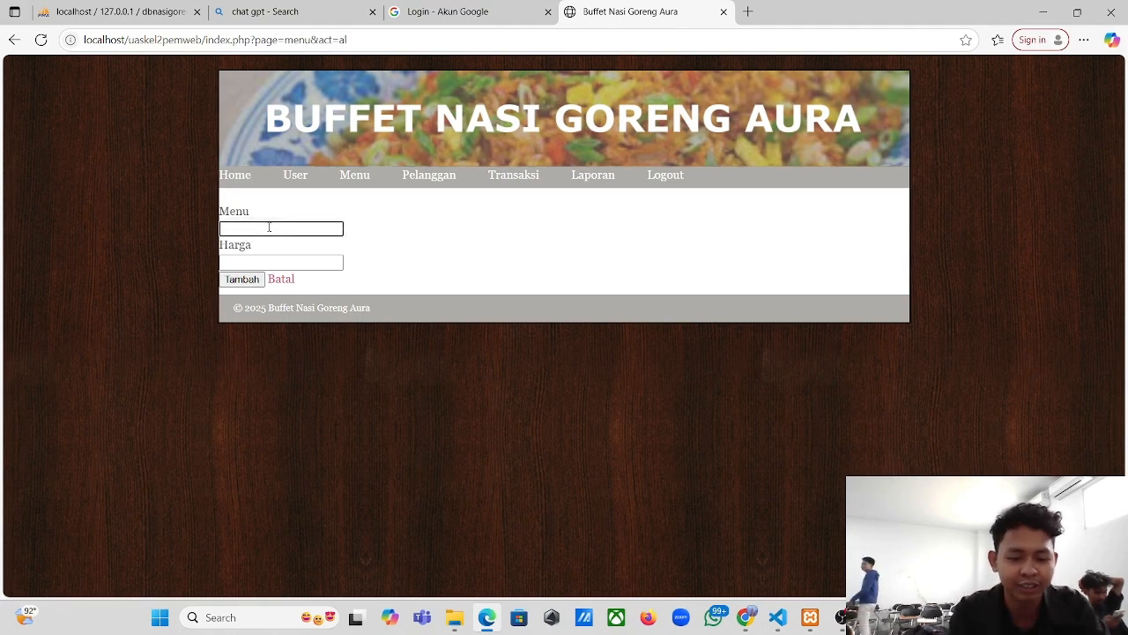
pyautogui.write('jamur krispi')
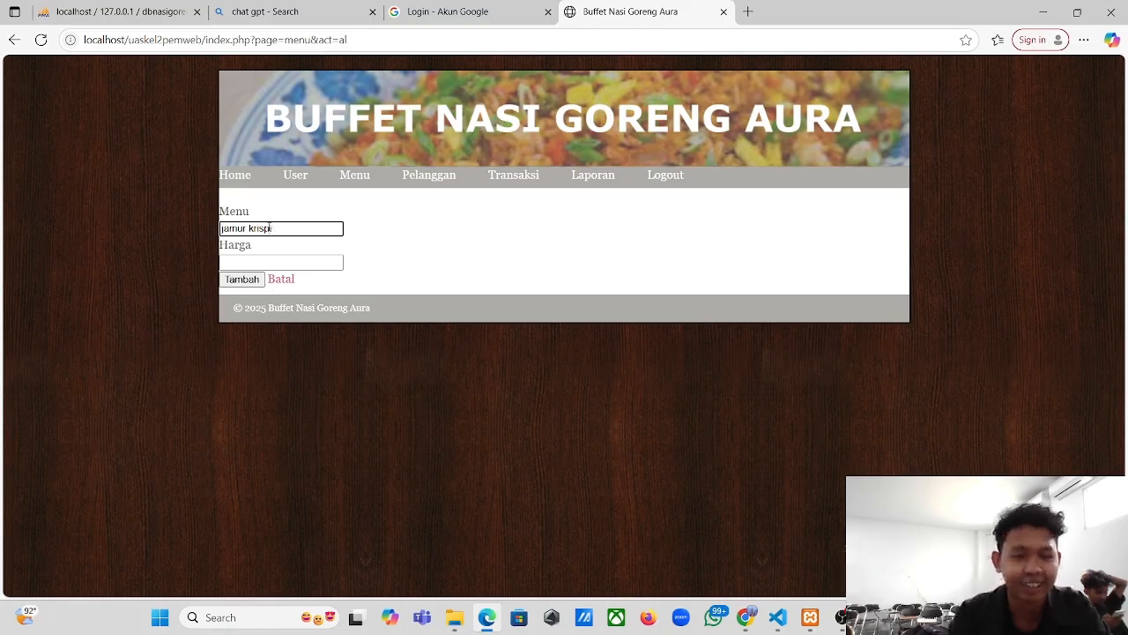
pyautogui.click(269, 262)
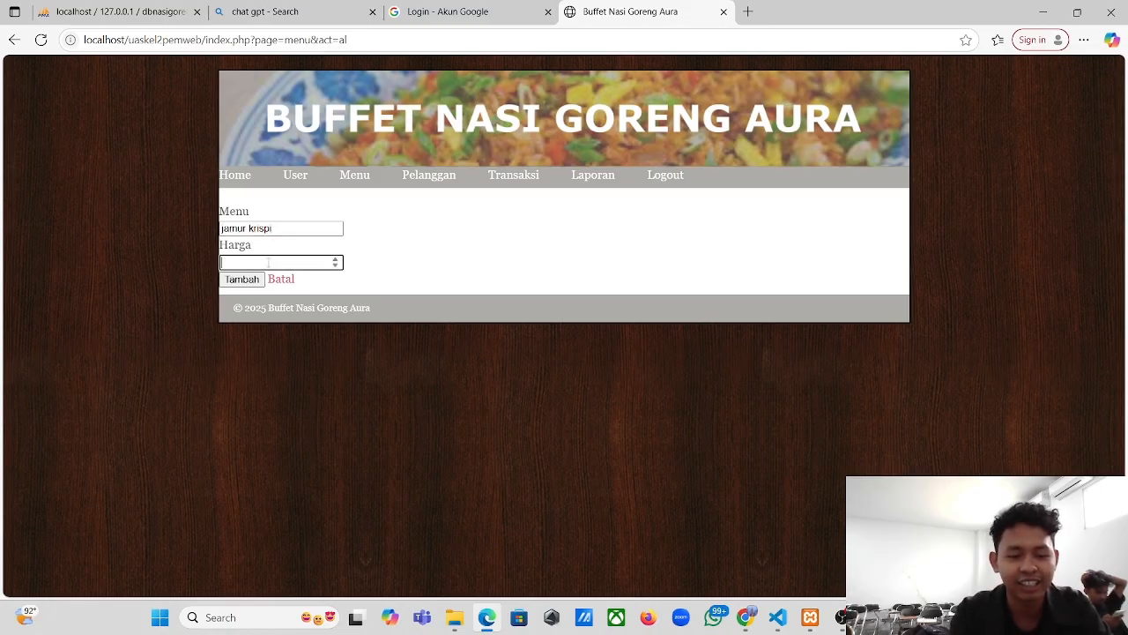
pyautogui.write('10000')
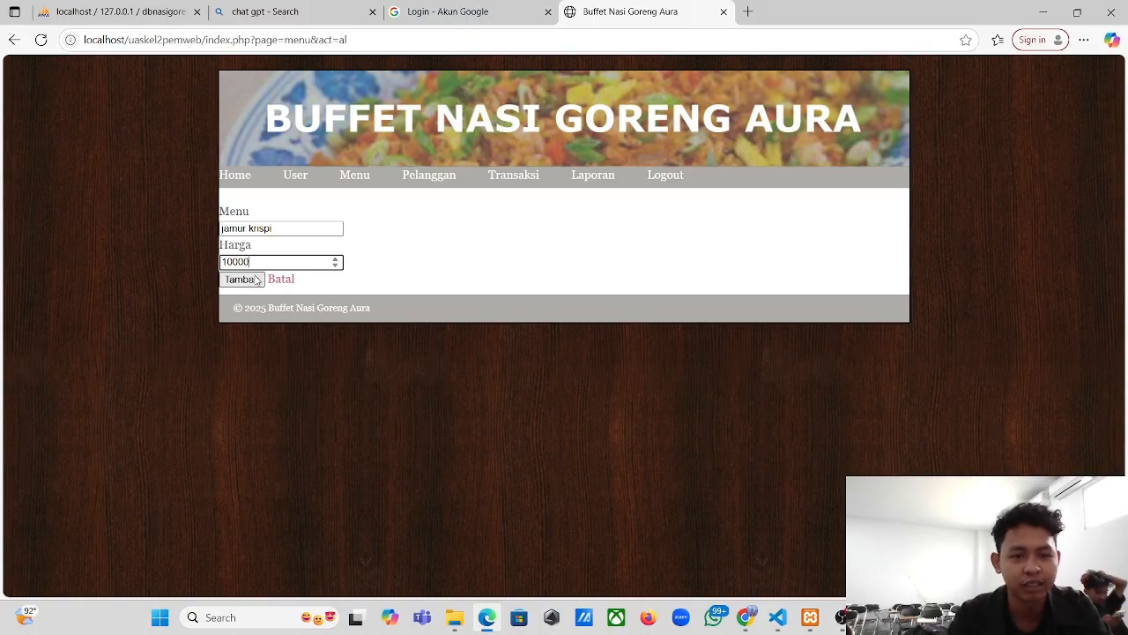
pyautogui.click(256, 280)
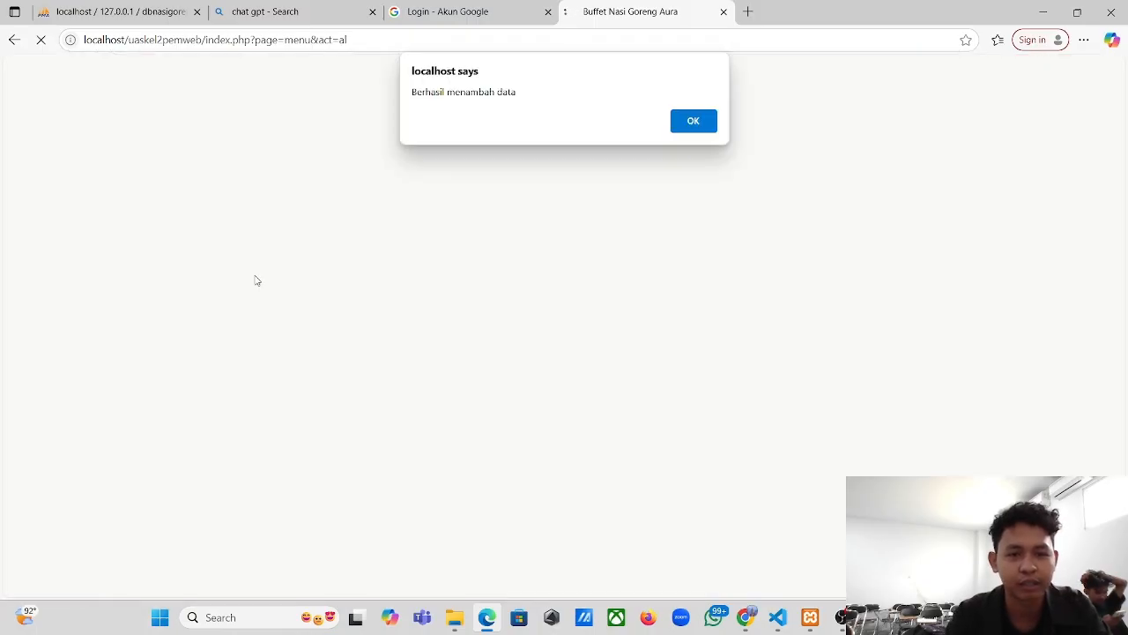
pyautogui.click(695, 122)
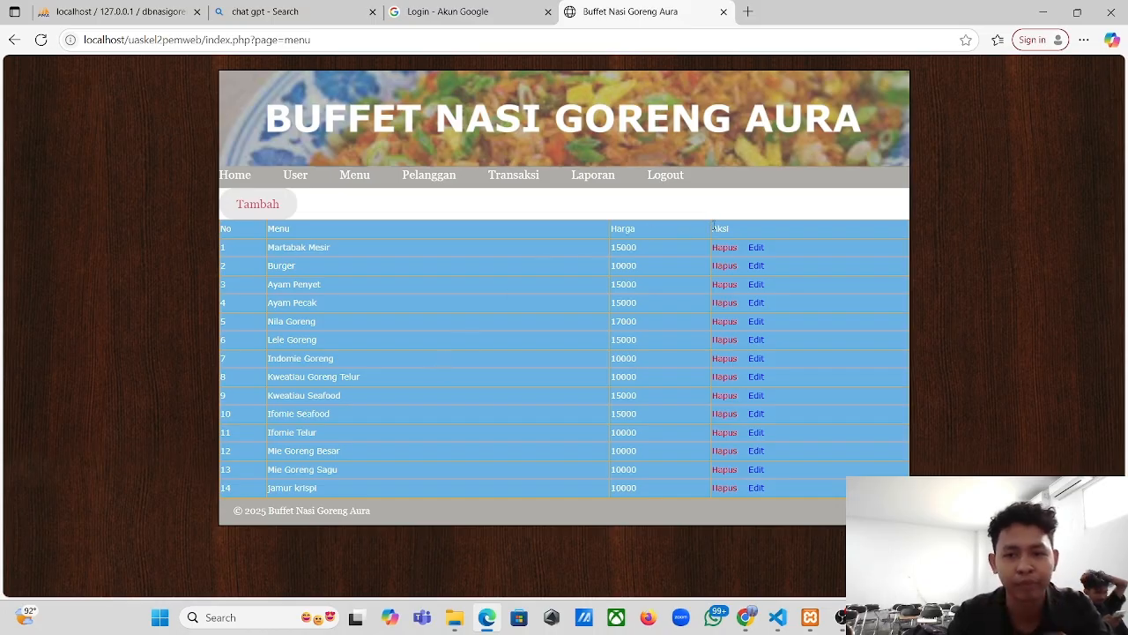
# - Change Martabak Mesir's price from 15000 to 13000 and save it
pyautogui.click(755, 248)
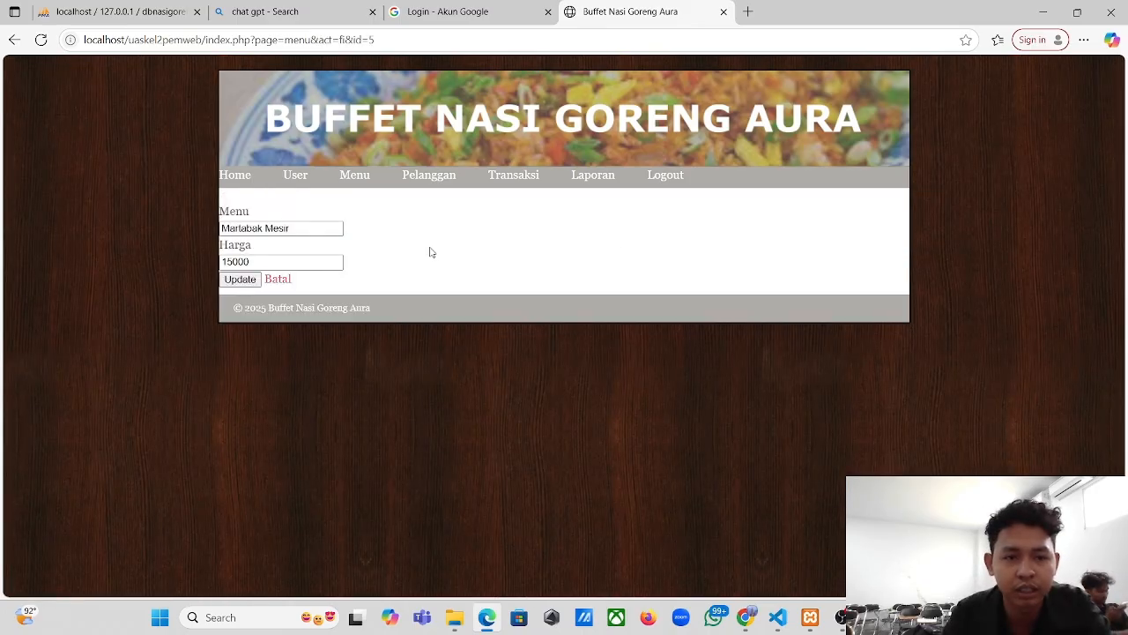
pyautogui.click(274, 261)
pyautogui.press('BackSpace')
pyautogui.press('BackSpace')
pyautogui.press('BackSpace')
pyautogui.press('BackSpace')
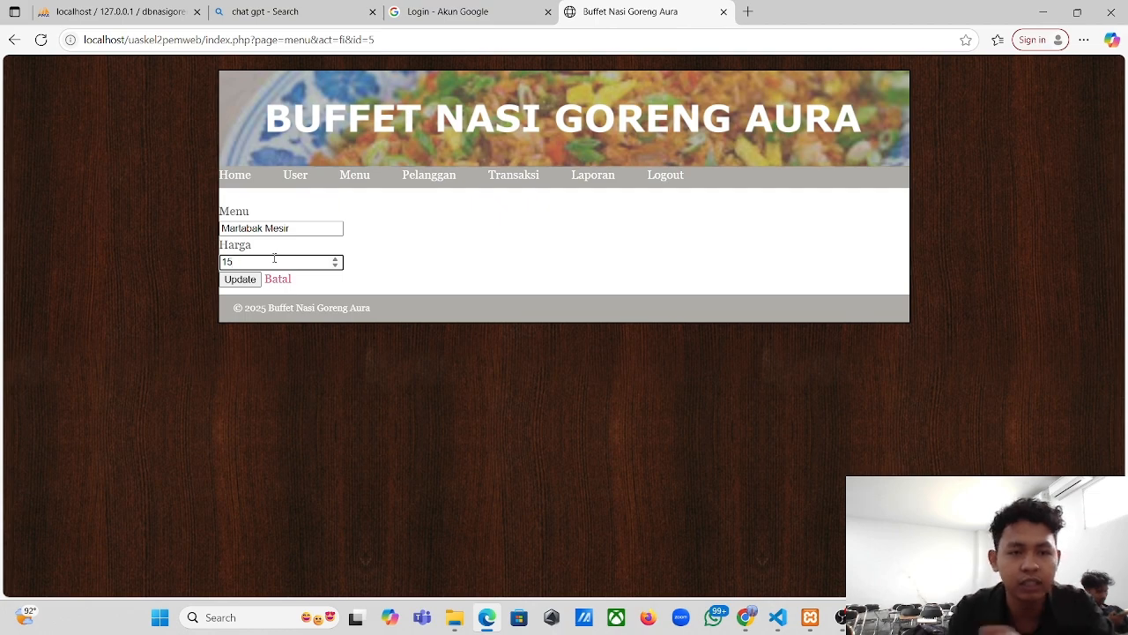
pyautogui.write('3000')
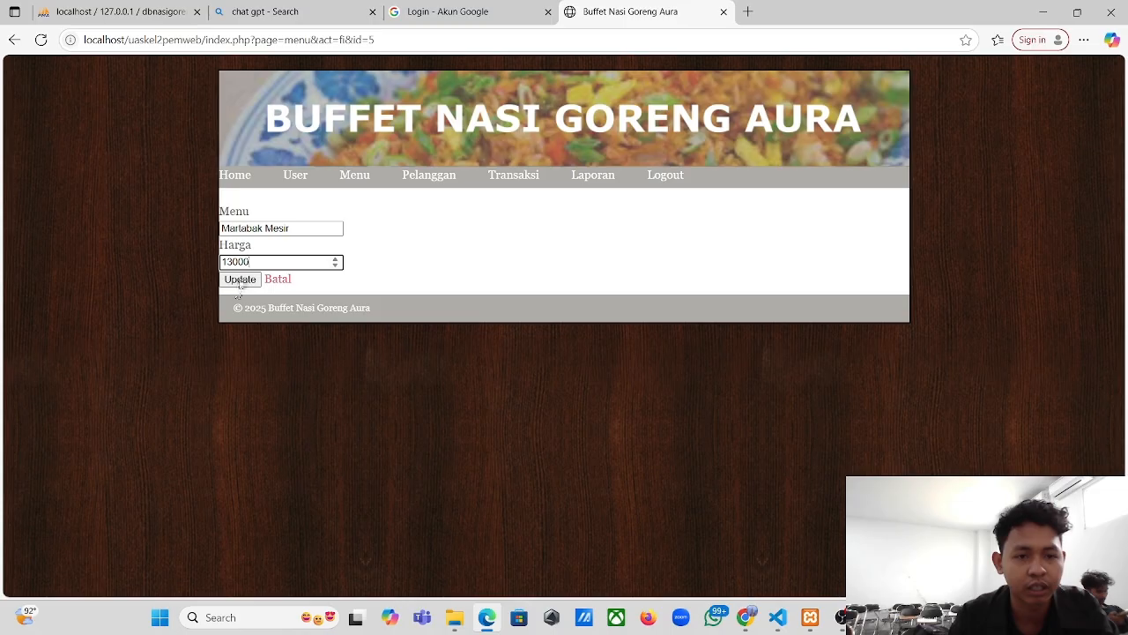
pyautogui.click(240, 280)
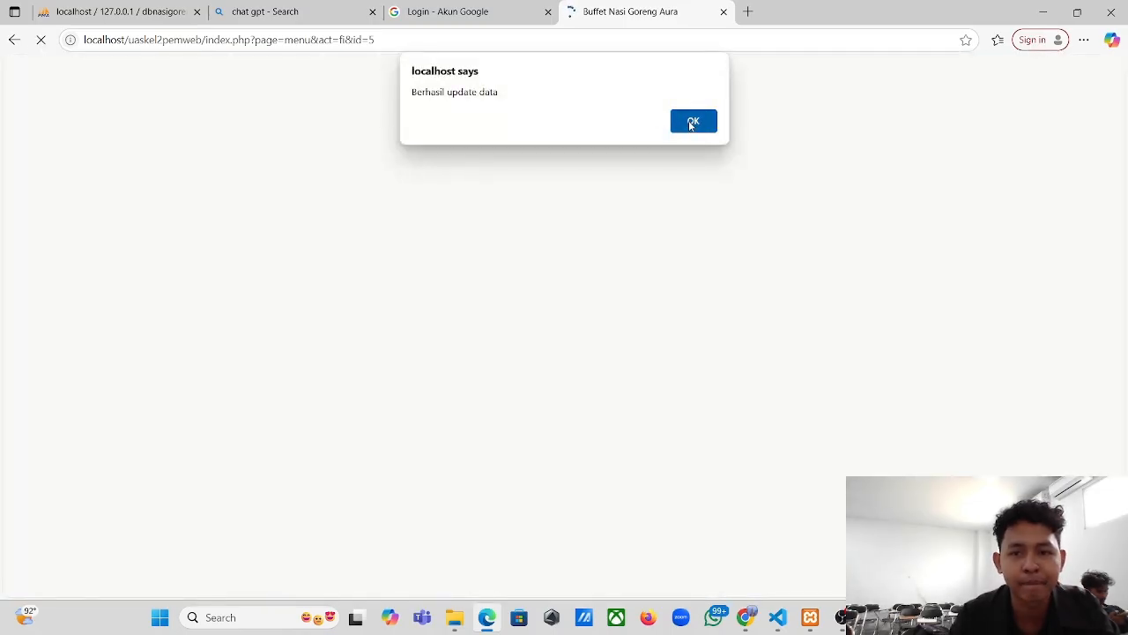
pyautogui.click(693, 120)
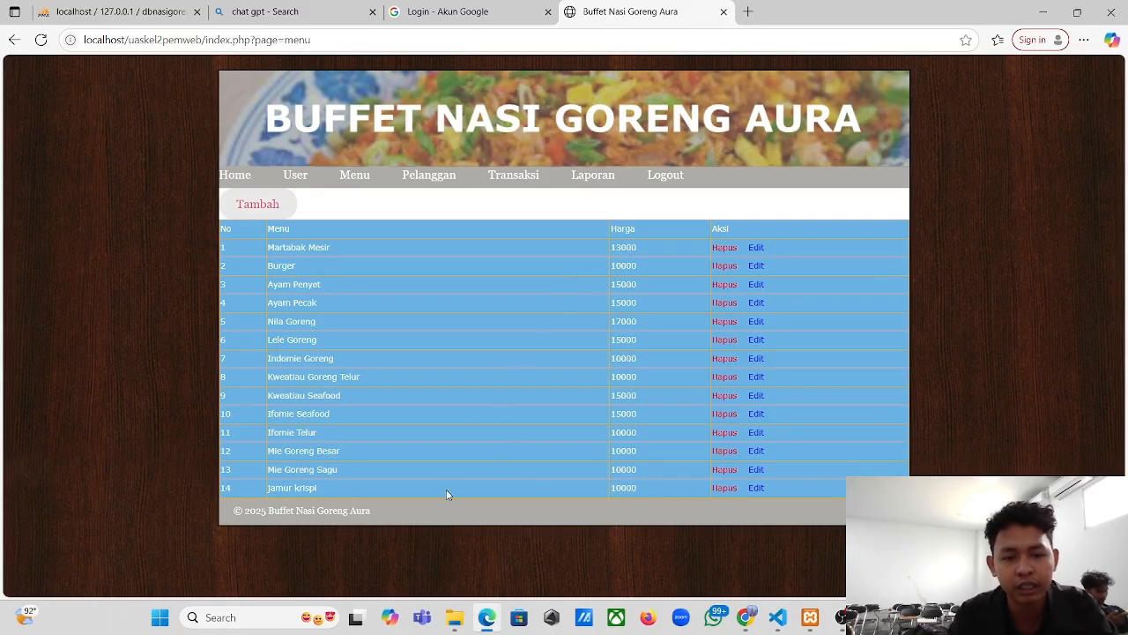
# - Delete the Jamur krispi menu item in row 14
pyautogui.click(719, 495)
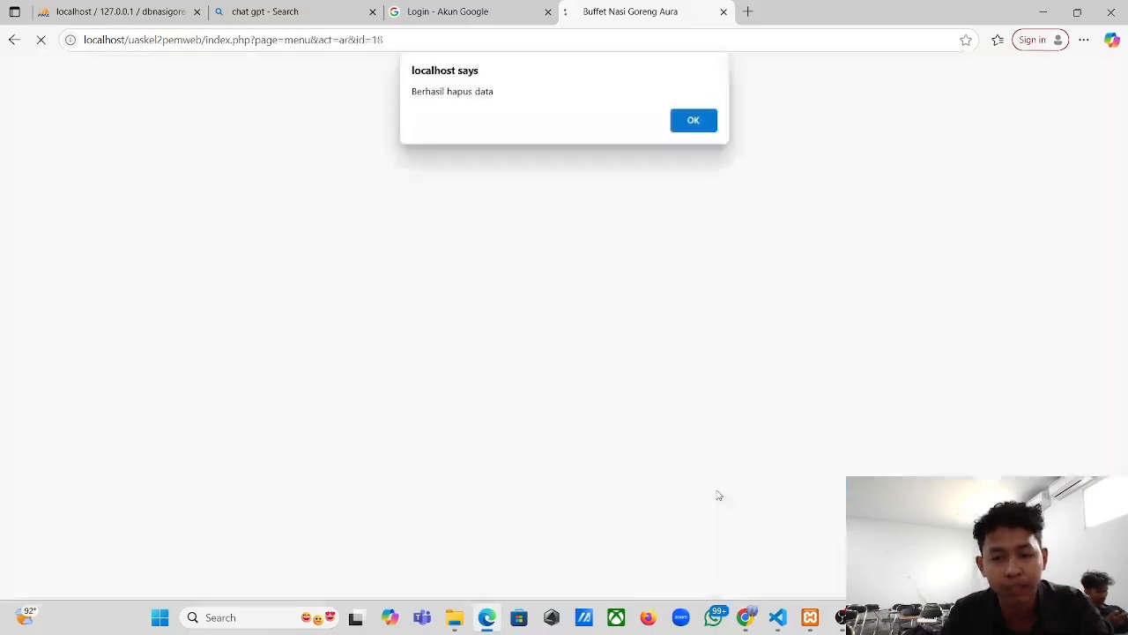
pyautogui.click(696, 123)
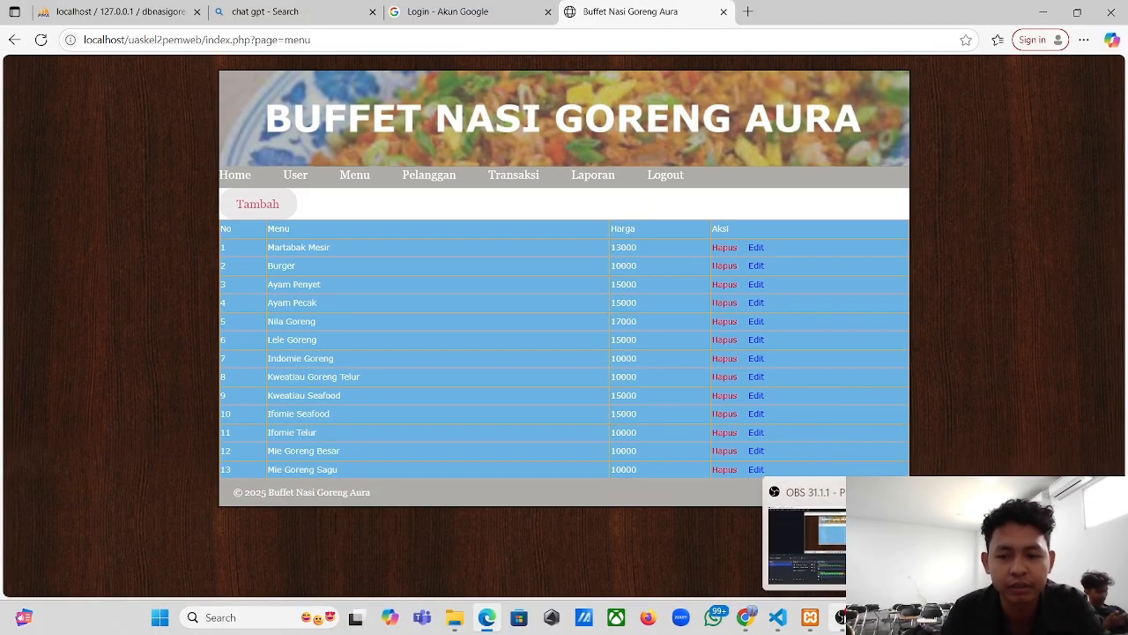
pyautogui.click(841, 619)
# - Go to the Transaksi list and open its add-transaction form
pyautogui.click(486, 618)
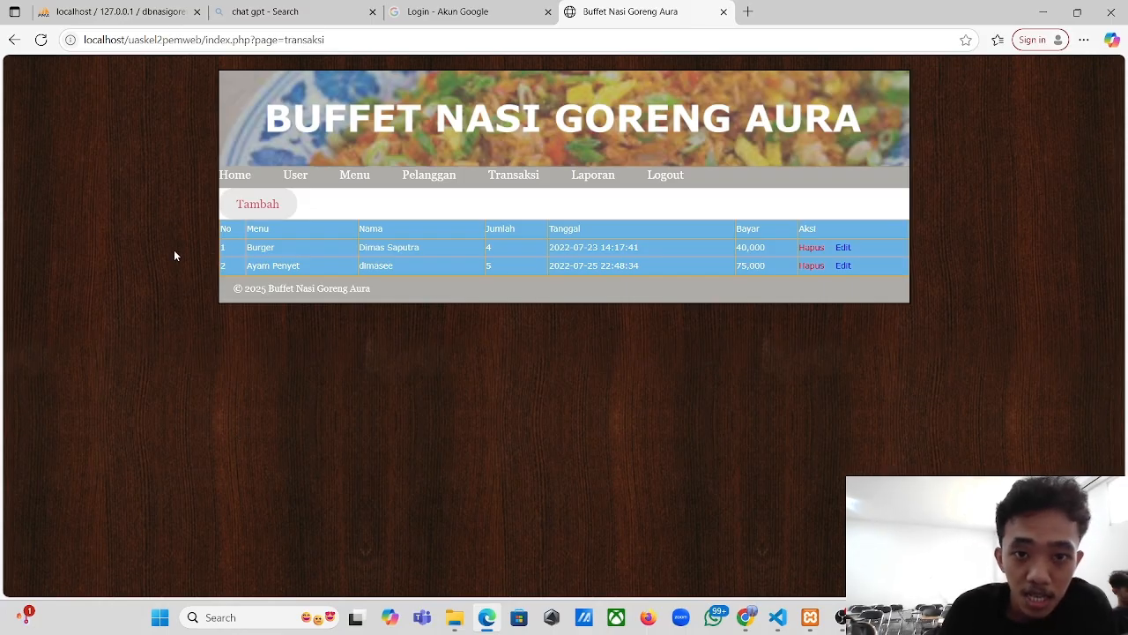
pyautogui.click(502, 176)
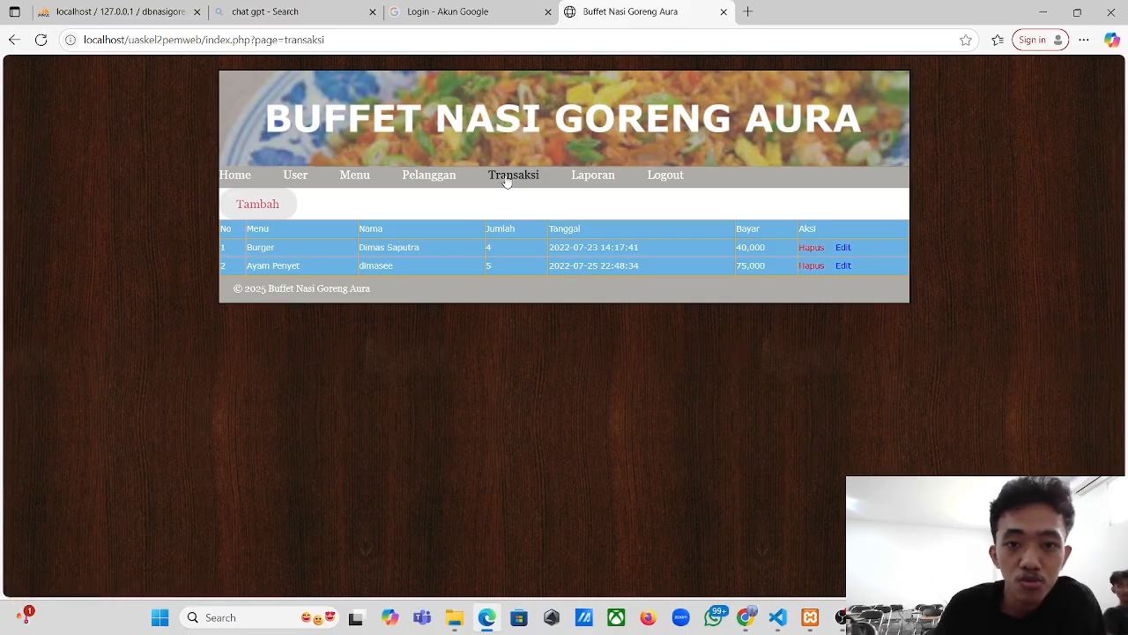
pyautogui.click(507, 179)
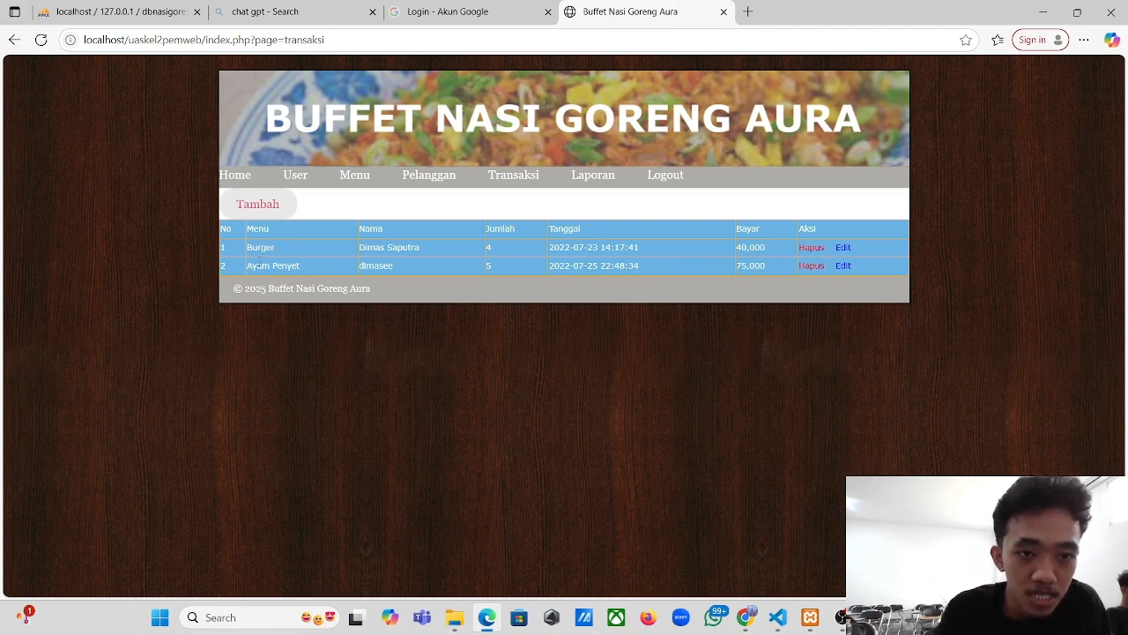
pyautogui.click(253, 205)
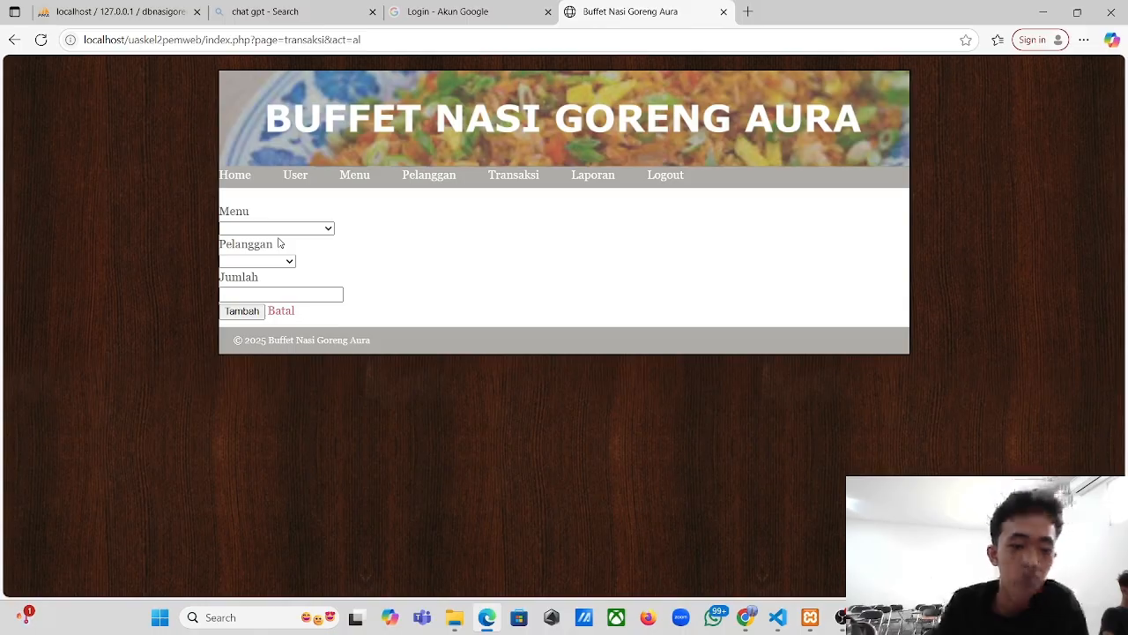
# - Try the Menu and Pelanggan dropdowns and the Jumlah spinner without keeping any values
pyautogui.click(263, 227)
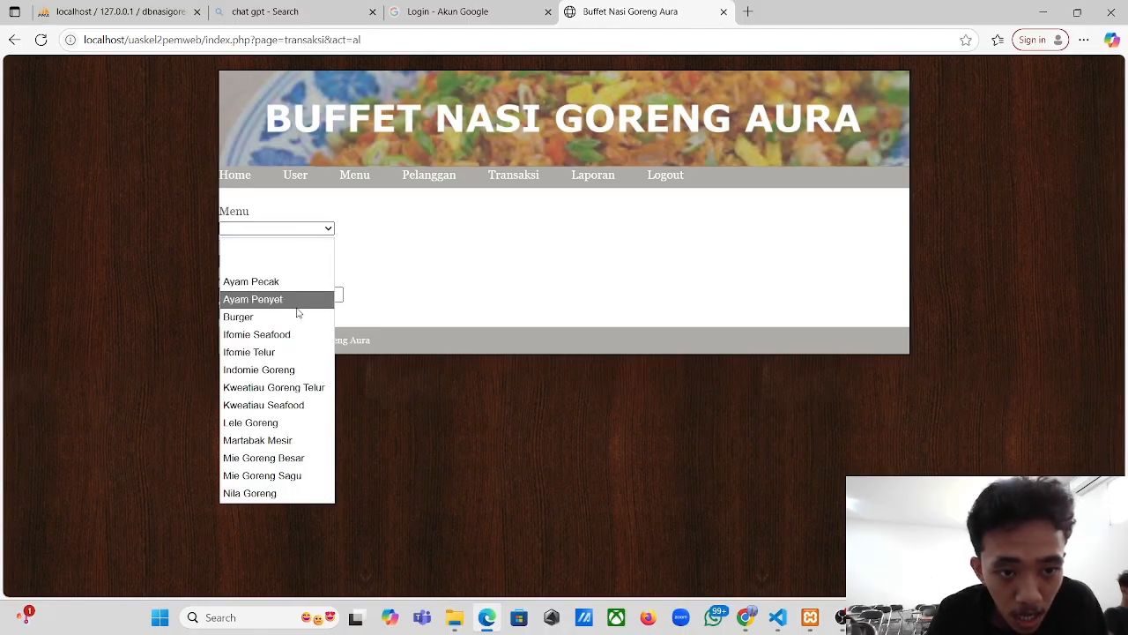
pyautogui.click(468, 282)
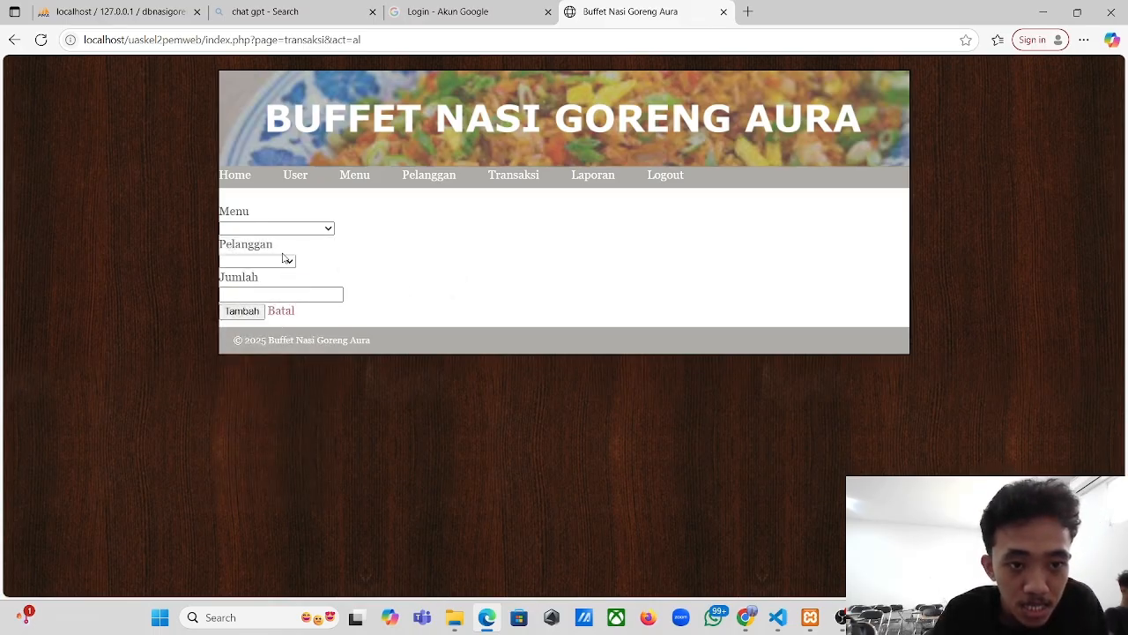
pyautogui.click(276, 262)
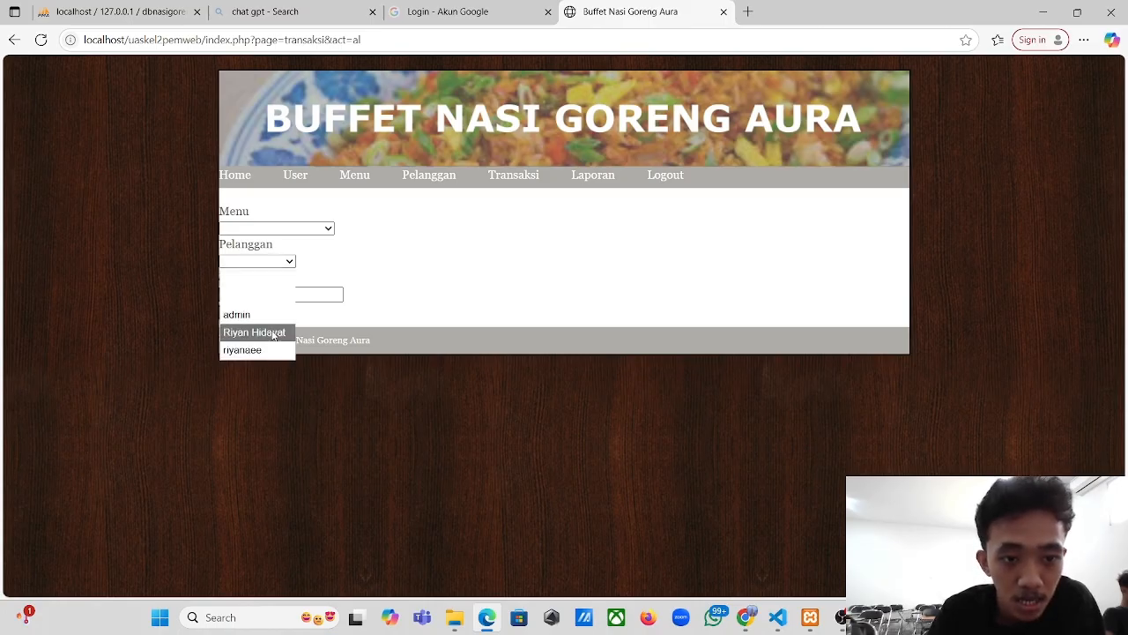
pyautogui.click(359, 263)
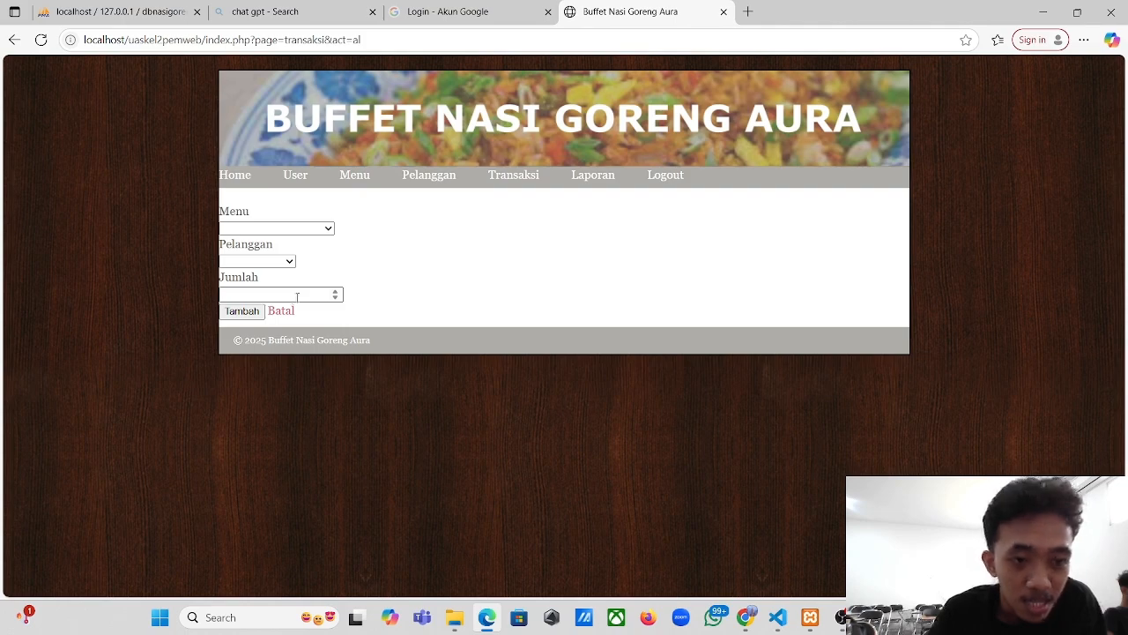
pyautogui.click(324, 294)
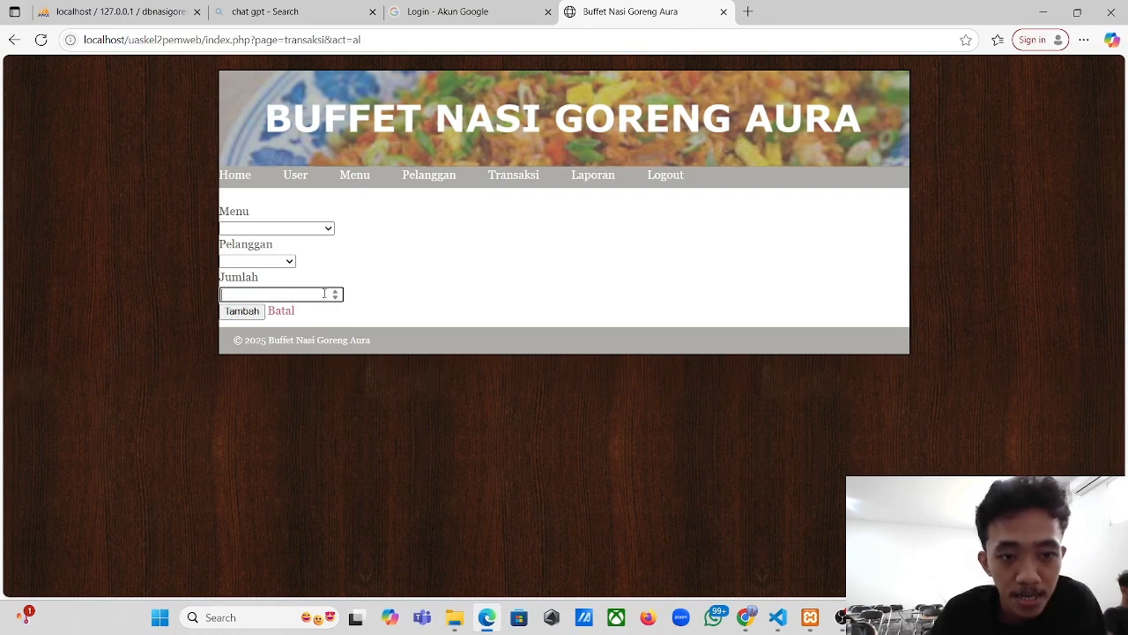
pyautogui.click(335, 297)
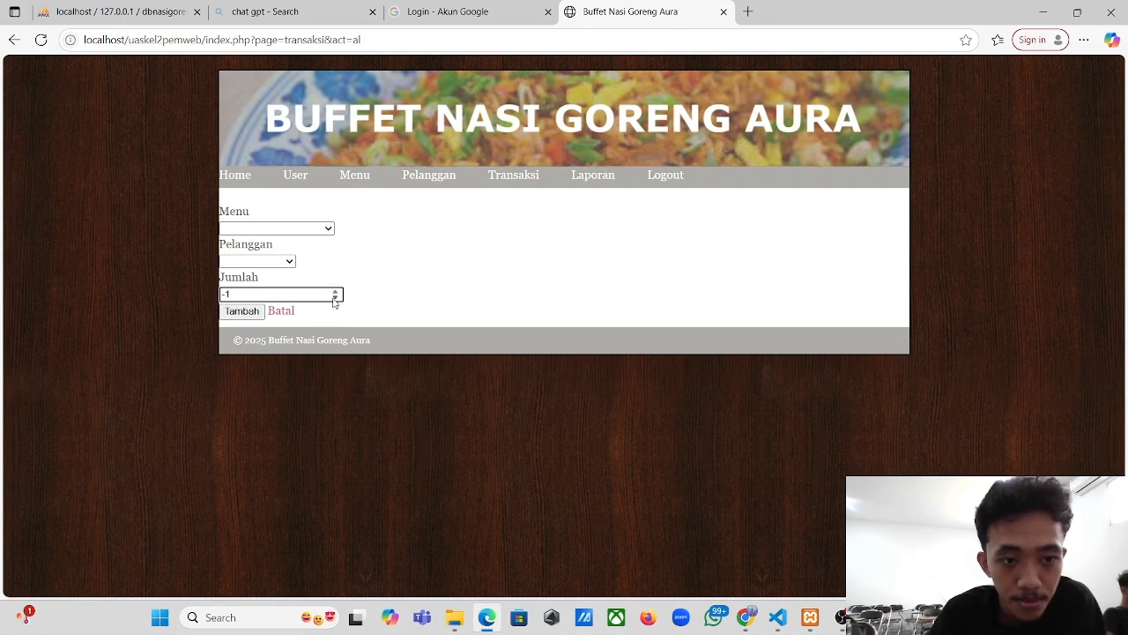
pyautogui.click(335, 298)
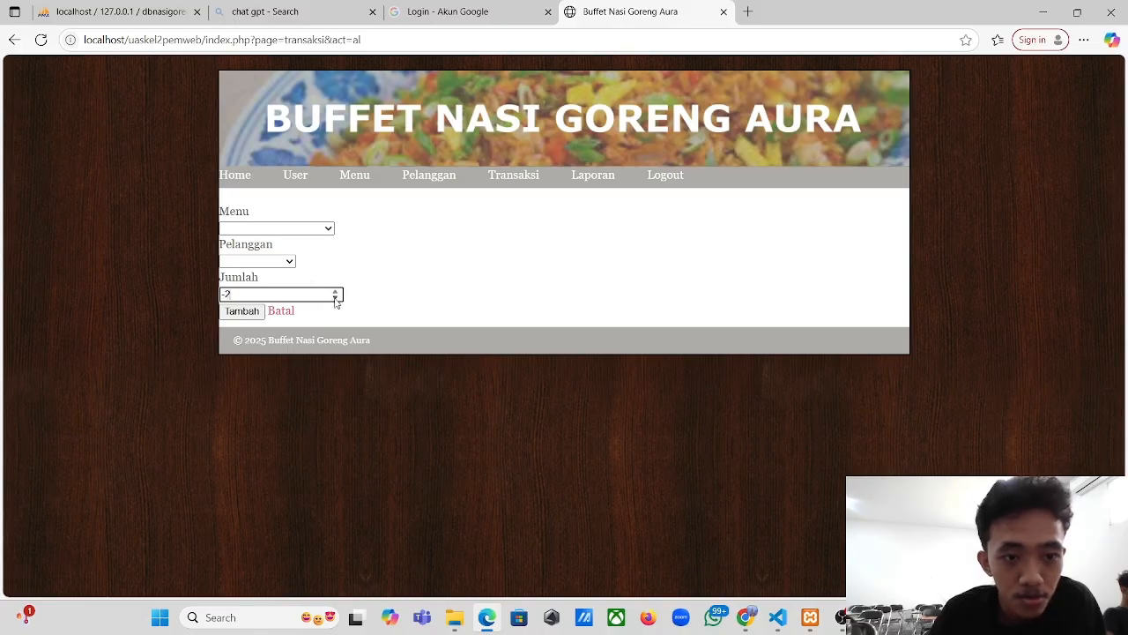
pyautogui.press('BackSpace')
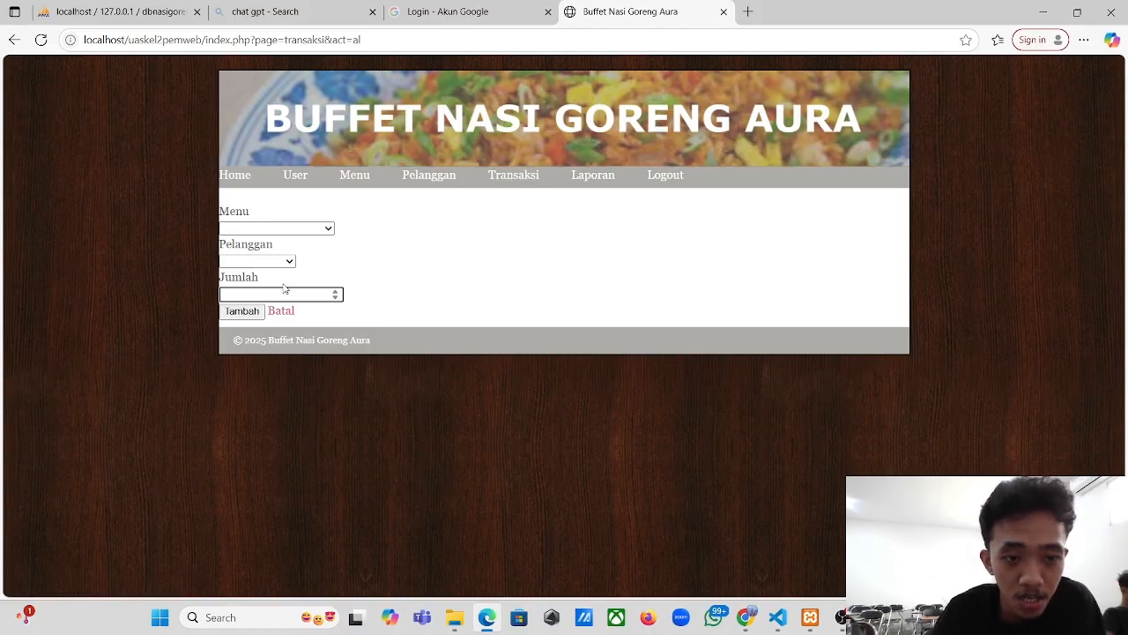
# - Record 2 Ayam Pecak for customer admin and check the Transaksi list
pyautogui.click(284, 229)
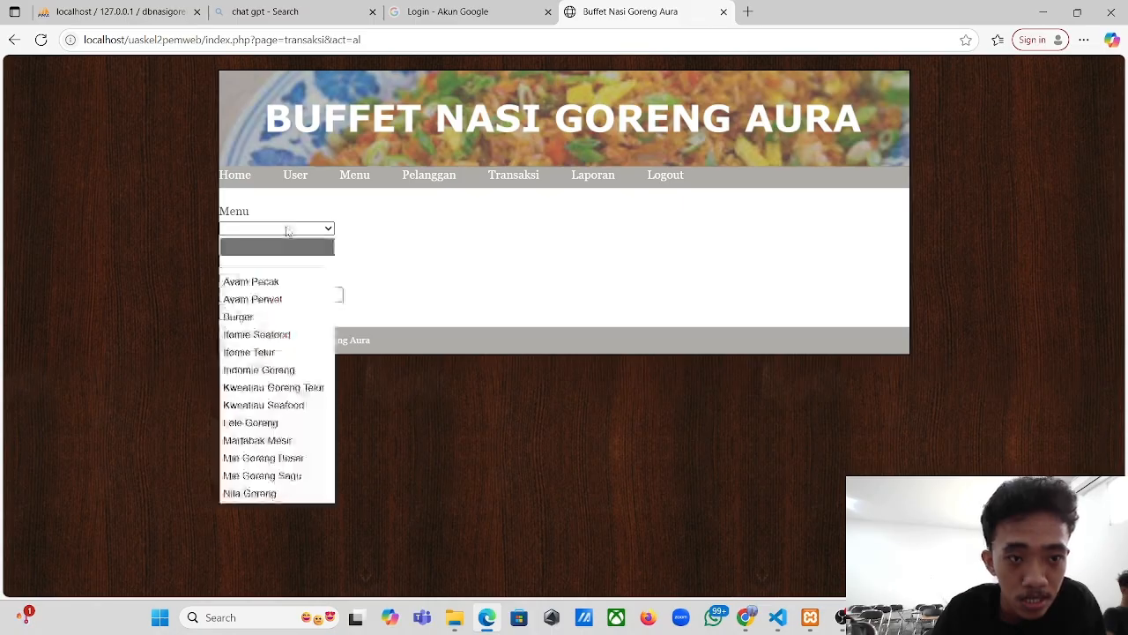
pyautogui.click(283, 282)
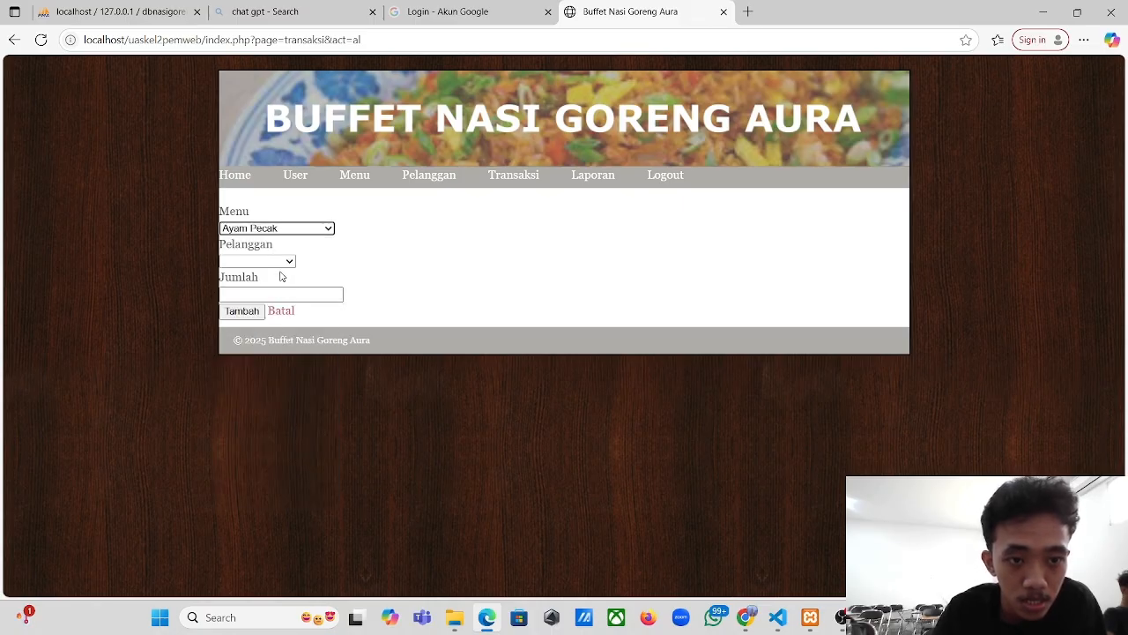
pyautogui.click(284, 265)
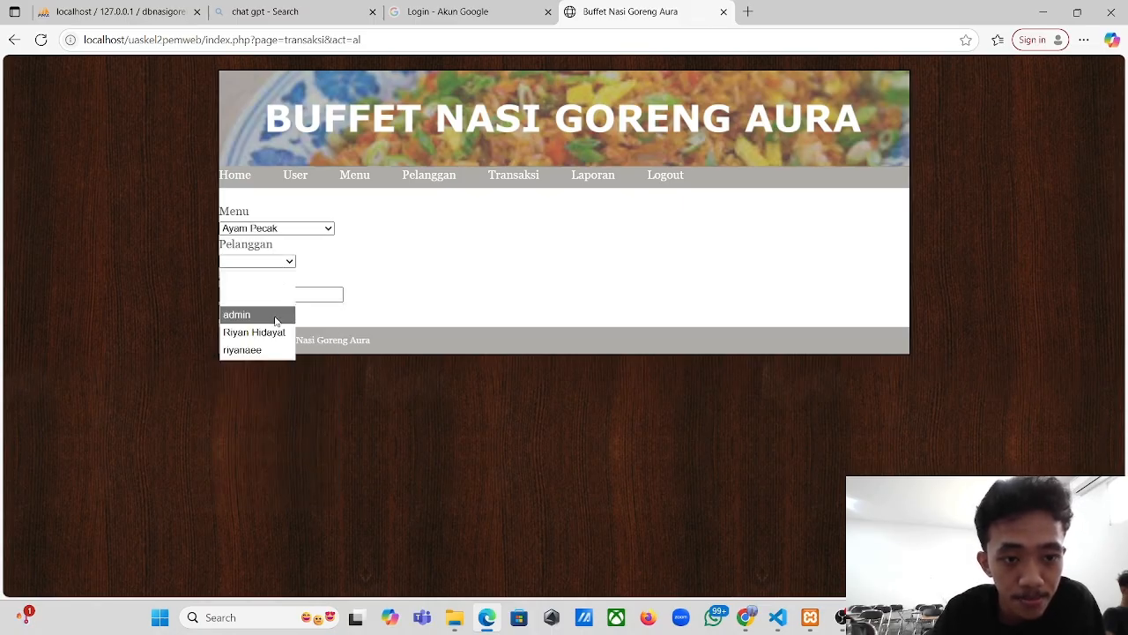
pyautogui.click(275, 315)
pyautogui.click(284, 293)
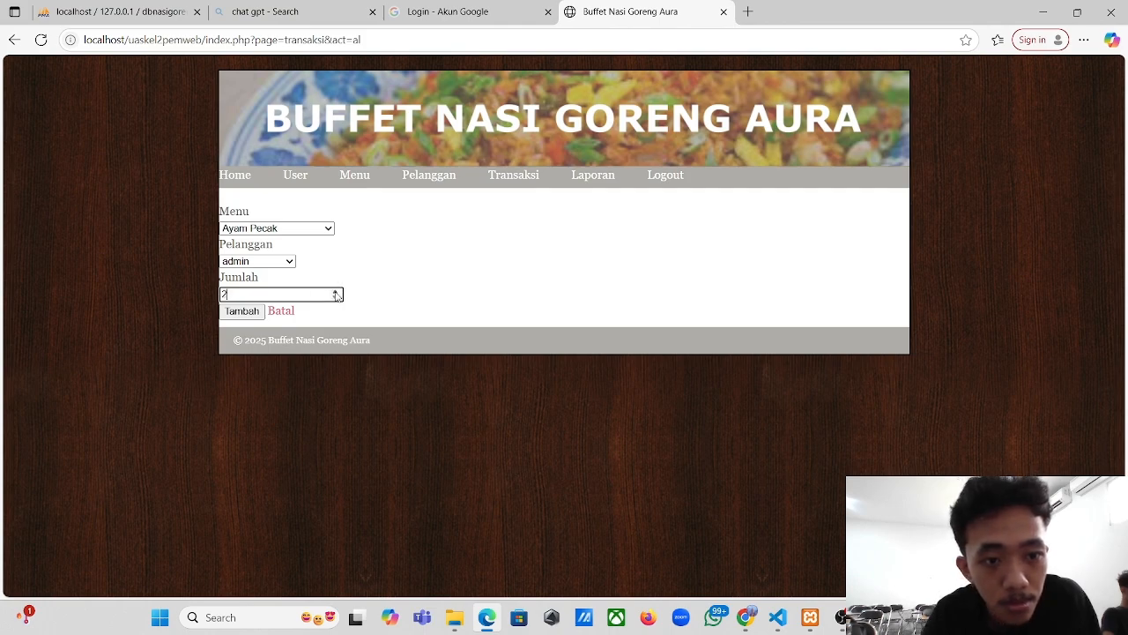
pyautogui.click(243, 311)
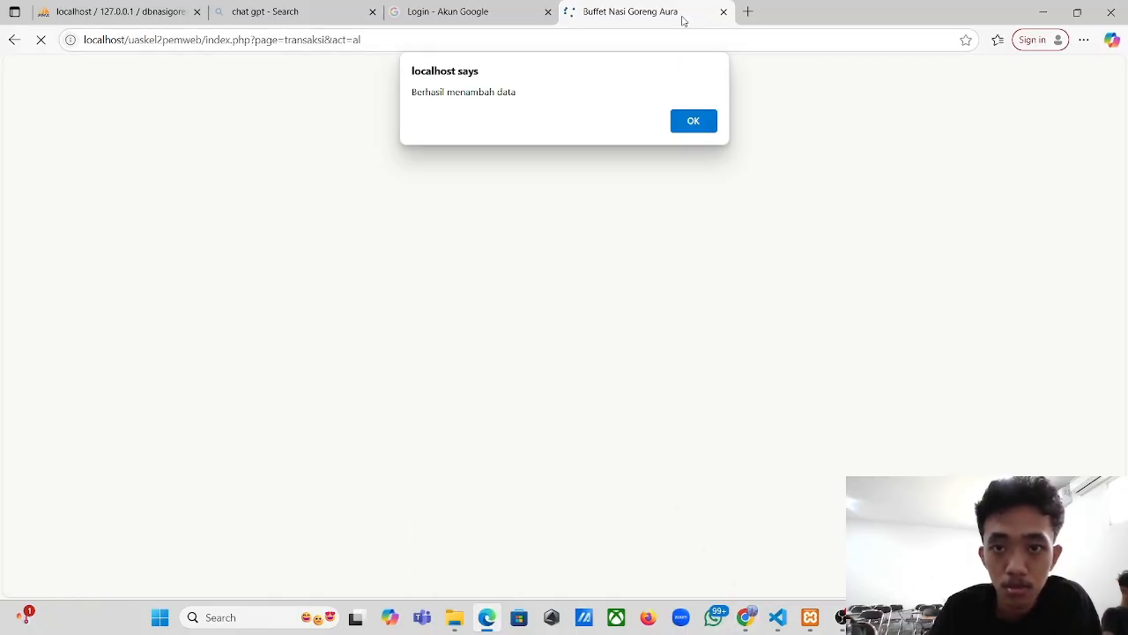
pyautogui.click(14, 40)
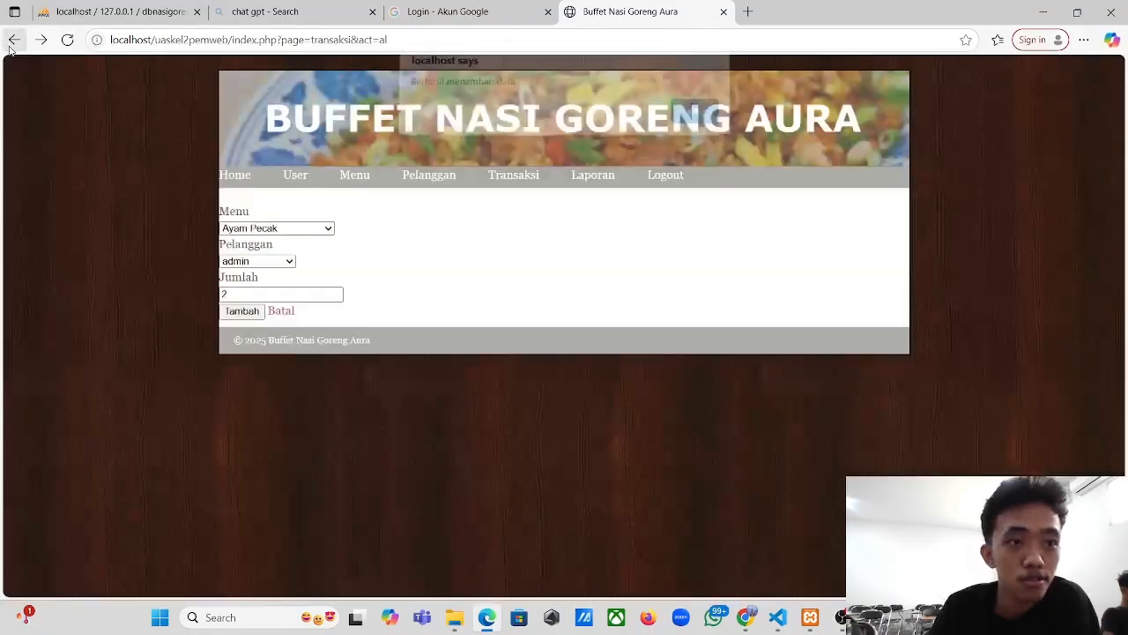
pyautogui.click(501, 174)
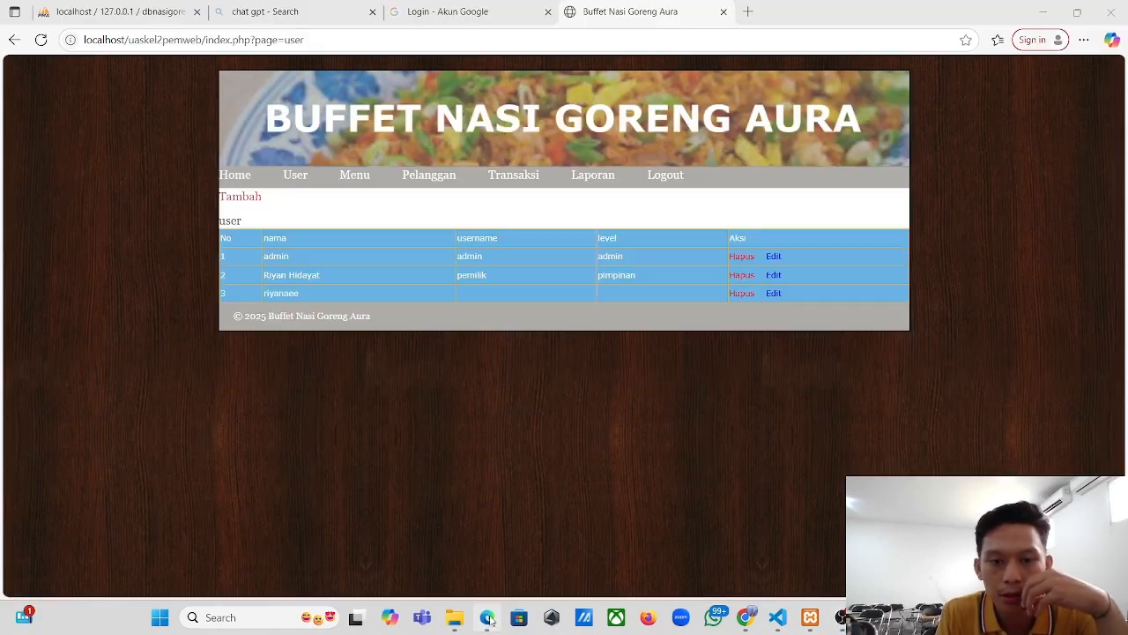
# - Switch from OBS back to Edge, which shows the User page with three accounts
pyautogui.click(489, 618)
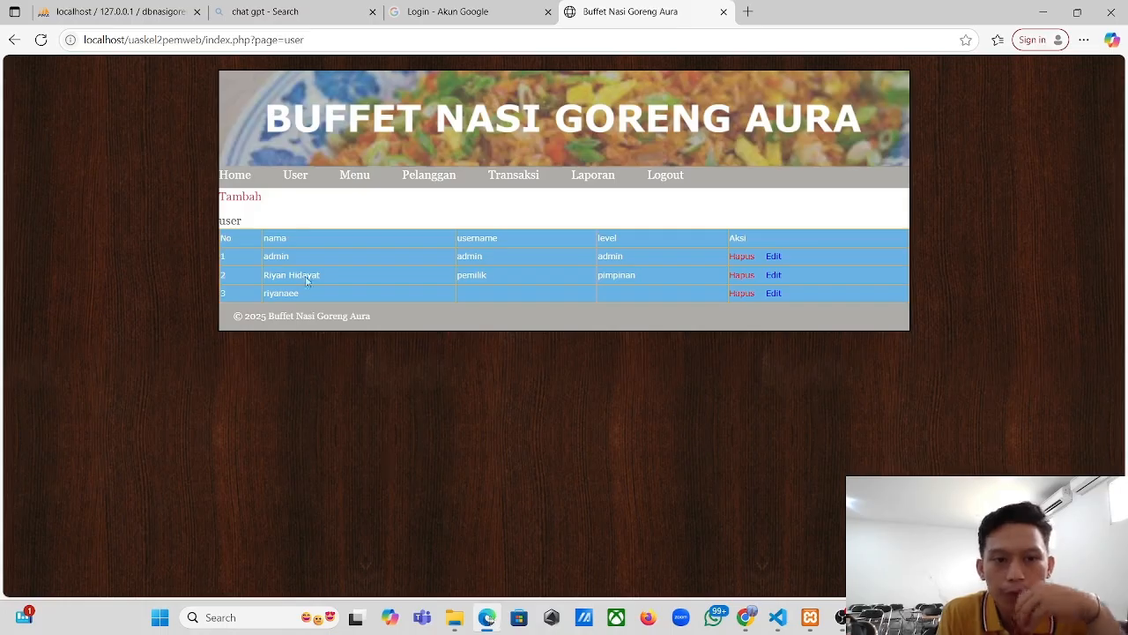
# - Fill the new-user form with the person's name, username and a password
pyautogui.click(301, 180)
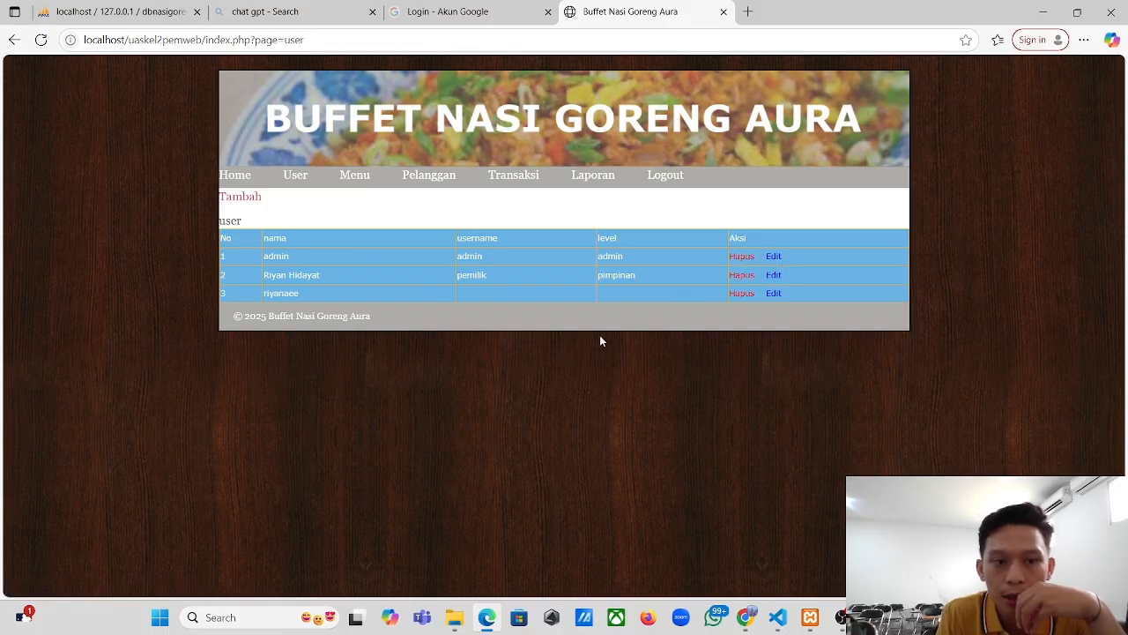
pyautogui.click(248, 205)
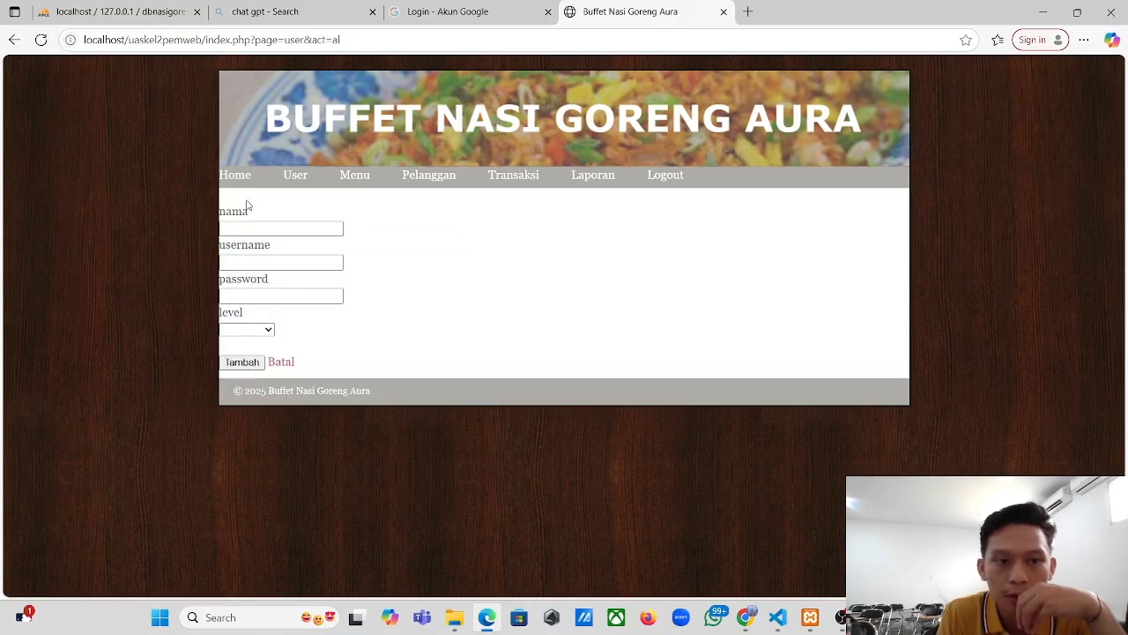
pyautogui.click(299, 227)
pyautogui.write('audy')
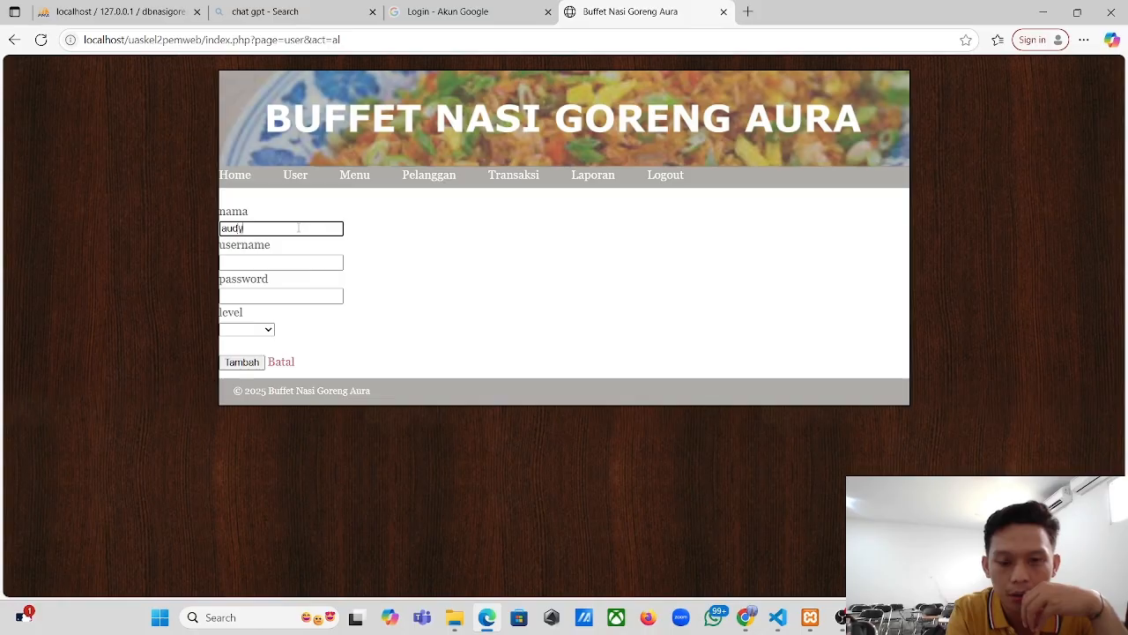
pyautogui.press('Tab')
pyautogui.write('audy')
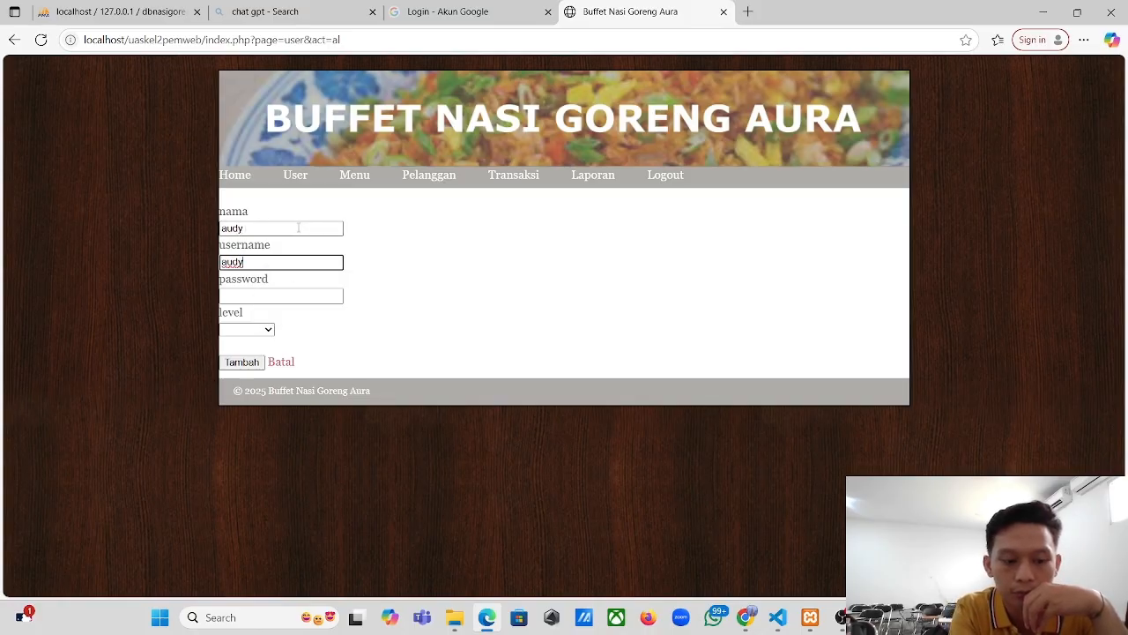
pyautogui.press('Tab')
pyautogui.write('a')
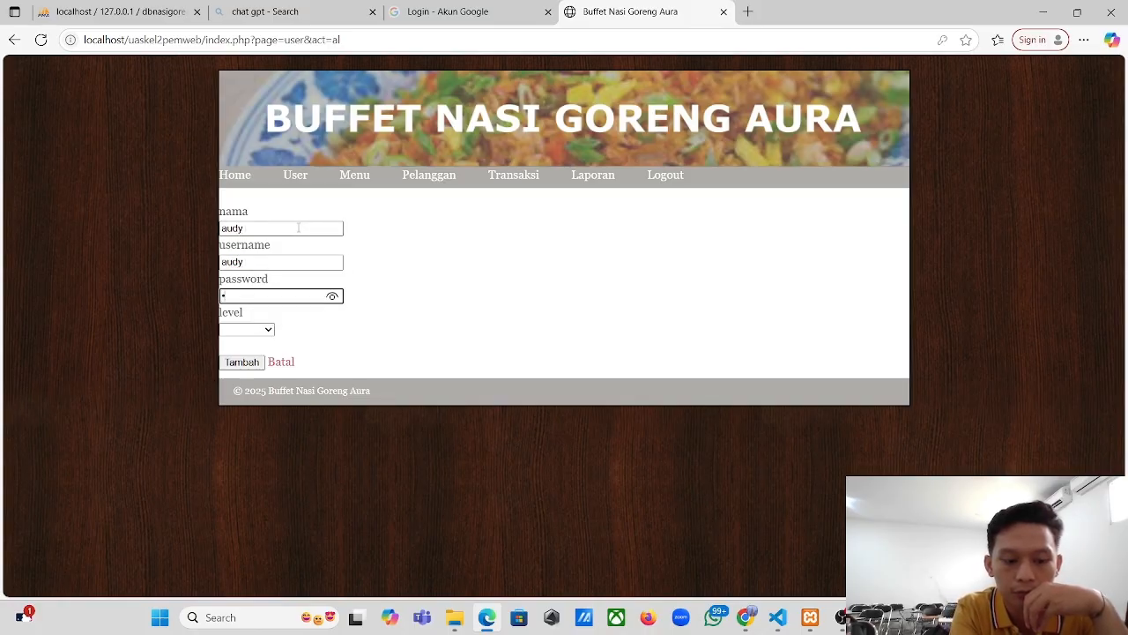
pyautogui.write('6')
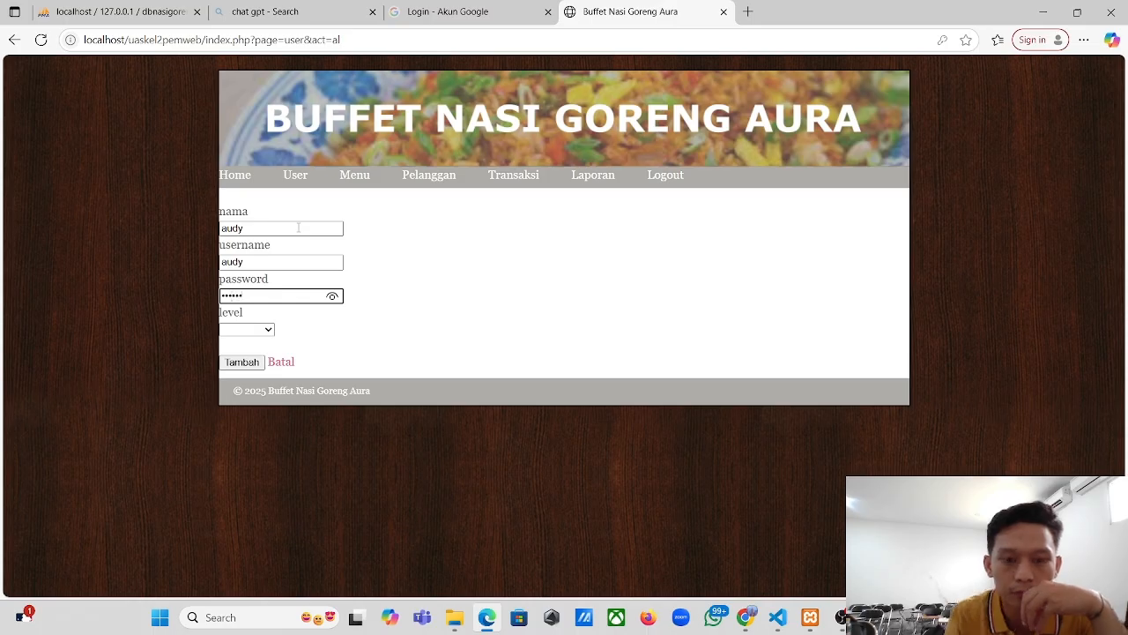
# - Give the user the pimpinan level, save it, decline saving the password and log out
pyautogui.click(260, 329)
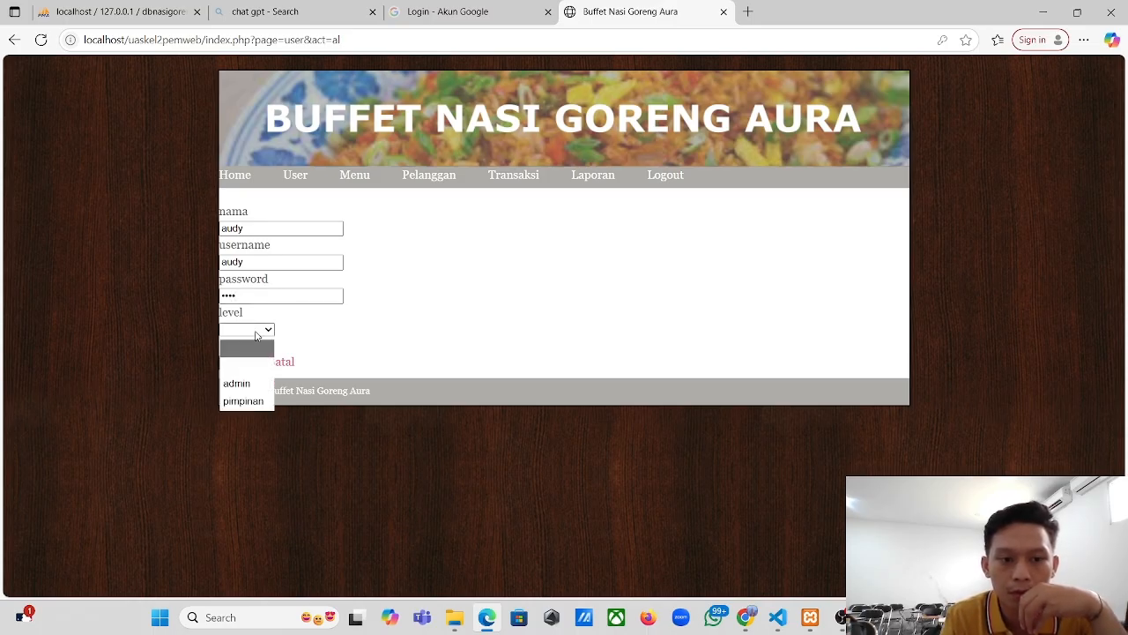
pyautogui.click(256, 401)
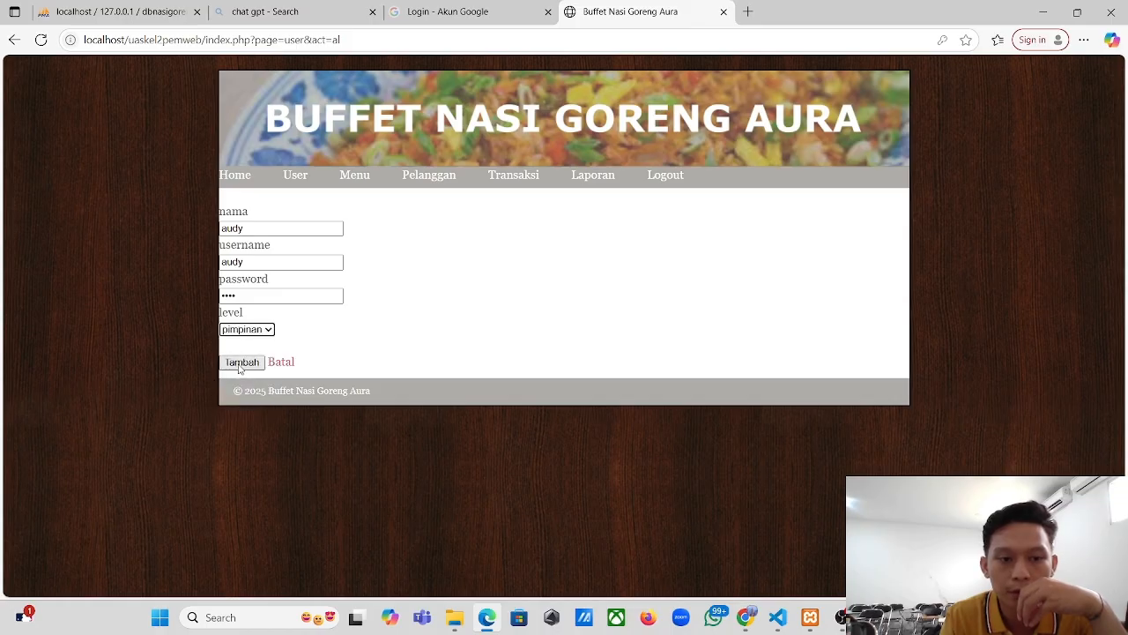
pyautogui.click(240, 365)
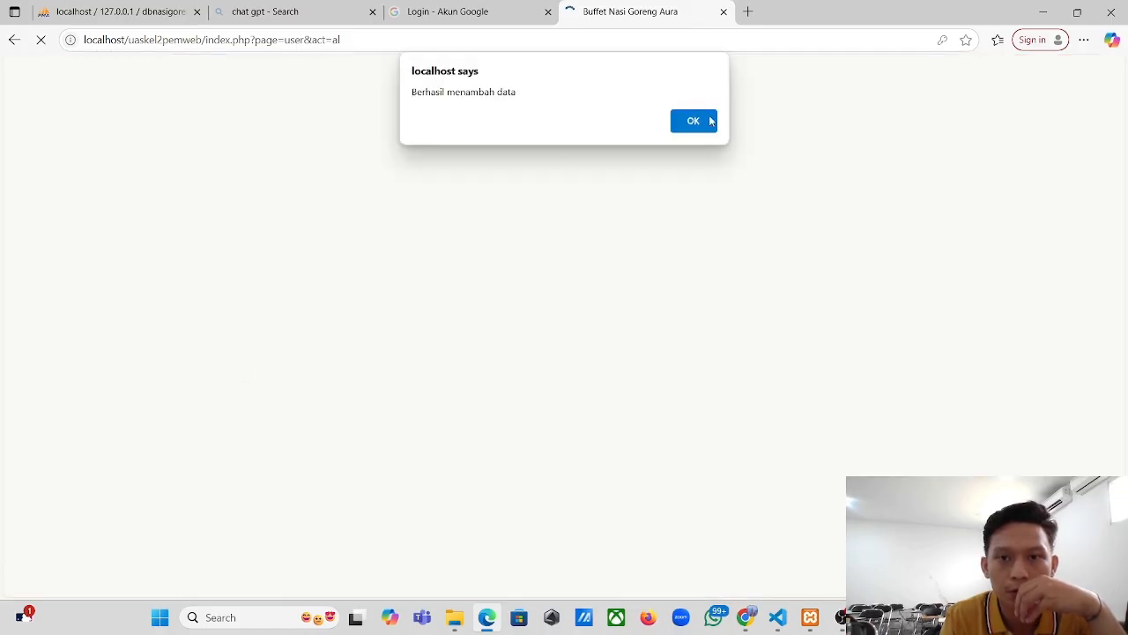
pyautogui.click(710, 122)
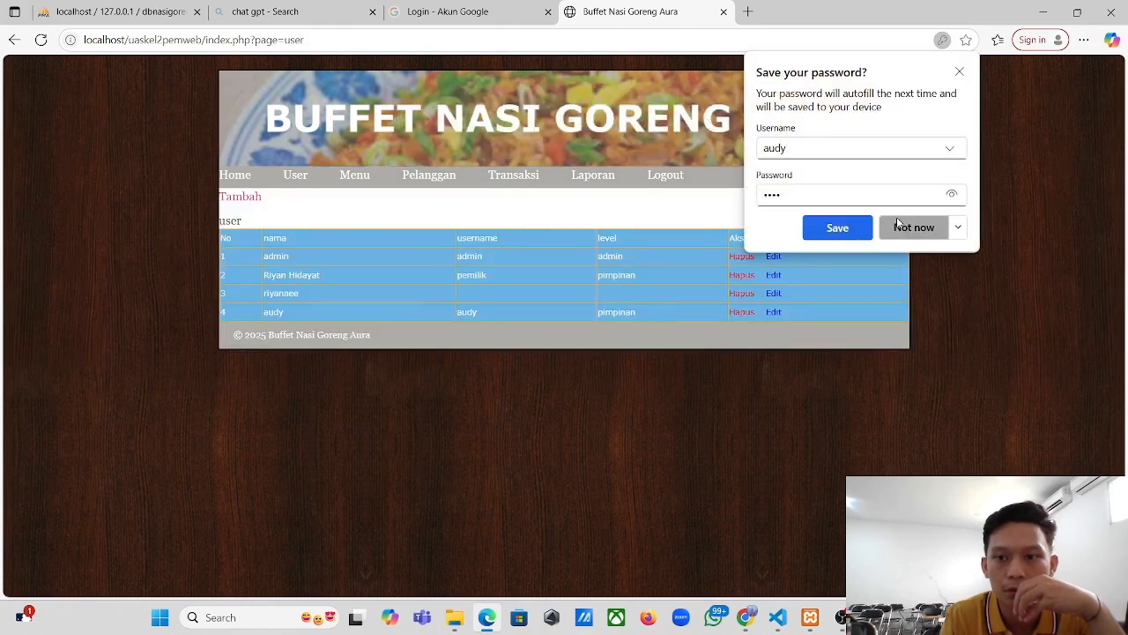
pyautogui.click(917, 231)
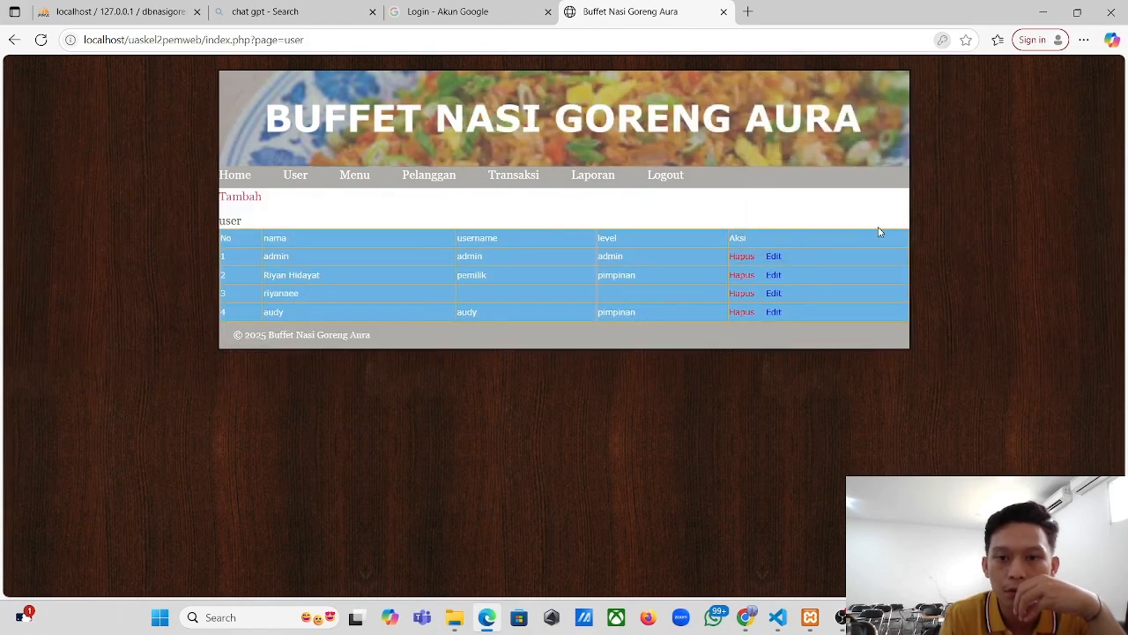
pyautogui.click(669, 180)
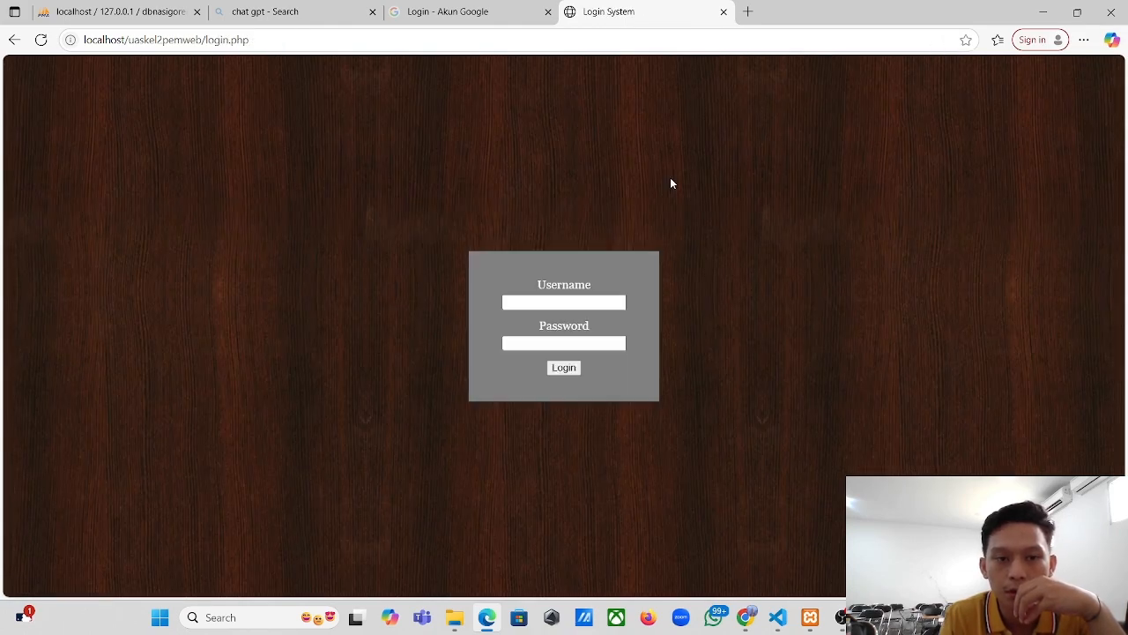
# - Log in as the new pimpinan user and view the Laporan report totalling 145,000
pyautogui.click(595, 303)
pyautogui.write('audy')
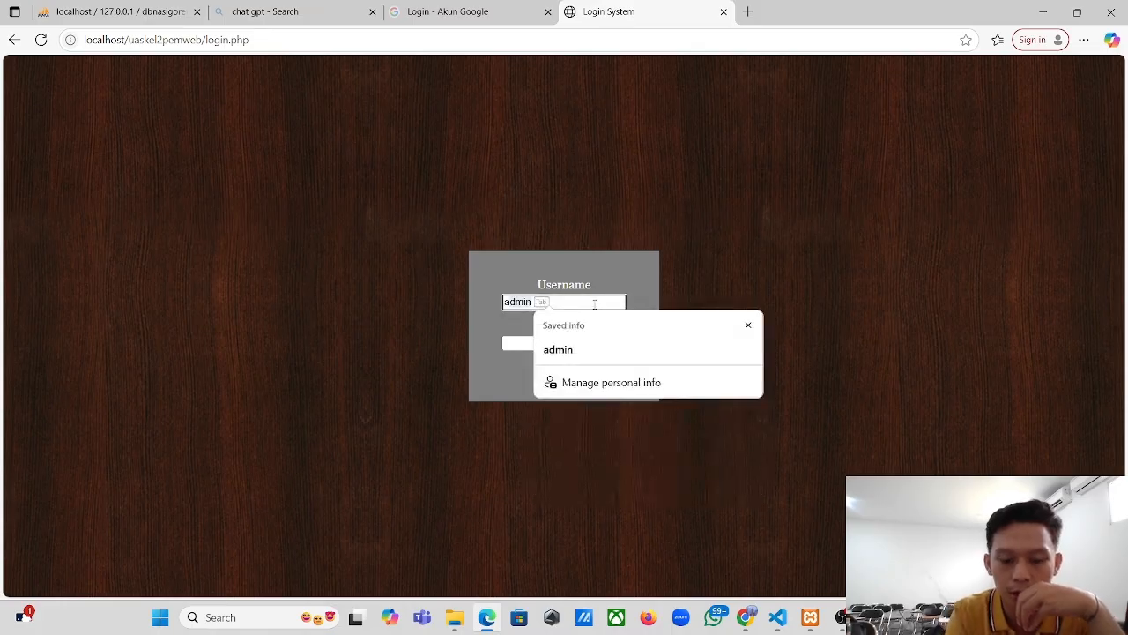
pyautogui.press('Tab')
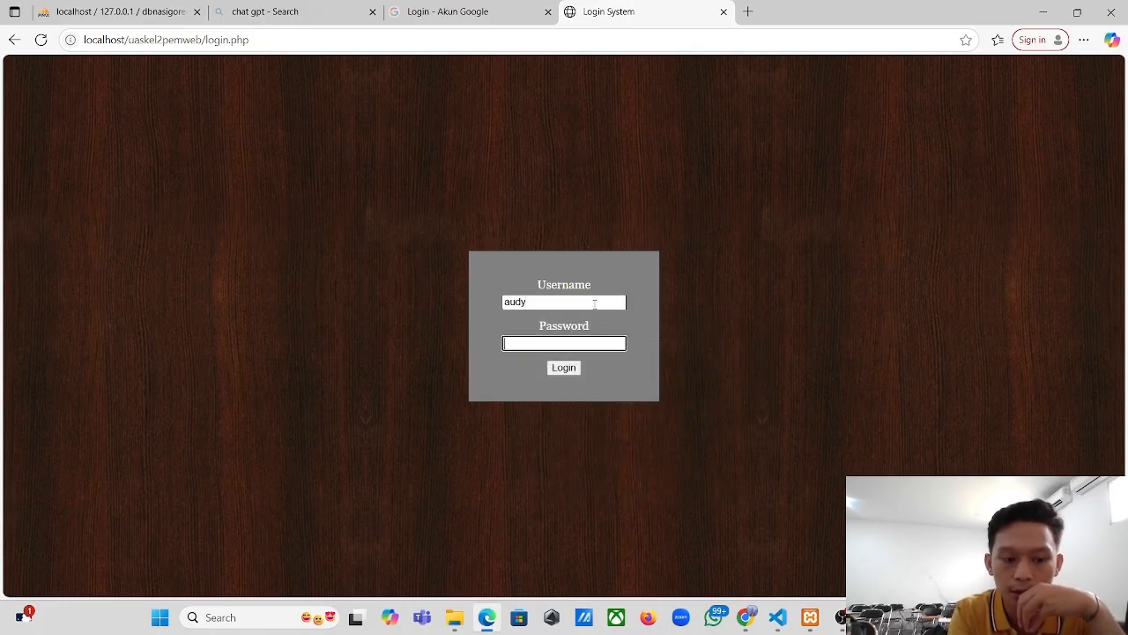
pyautogui.write('1234')
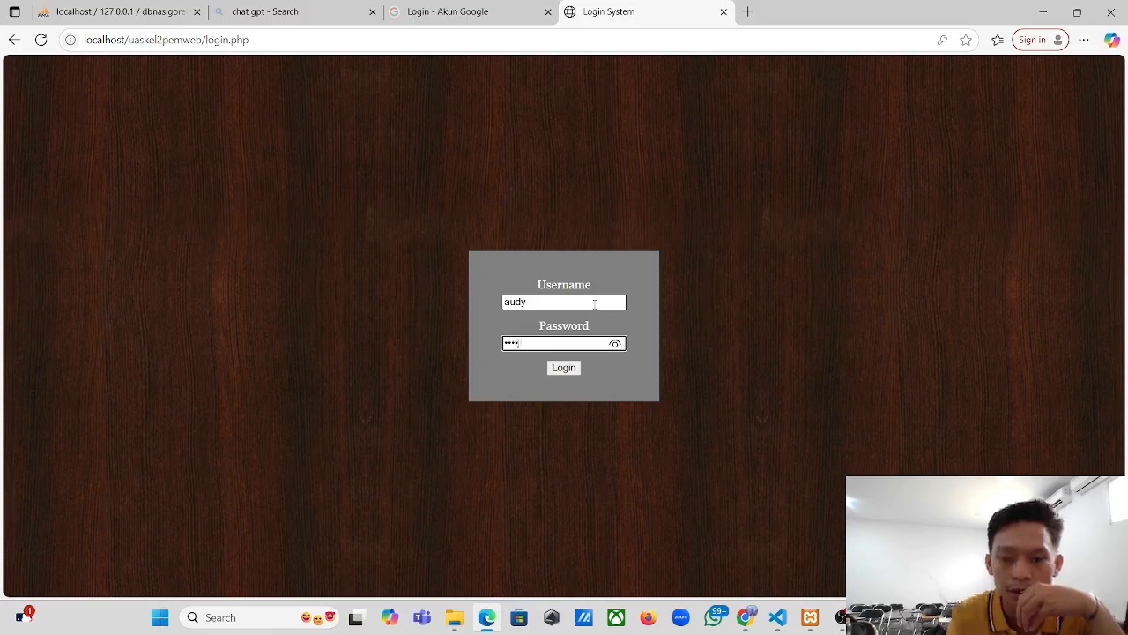
pyautogui.click(563, 367)
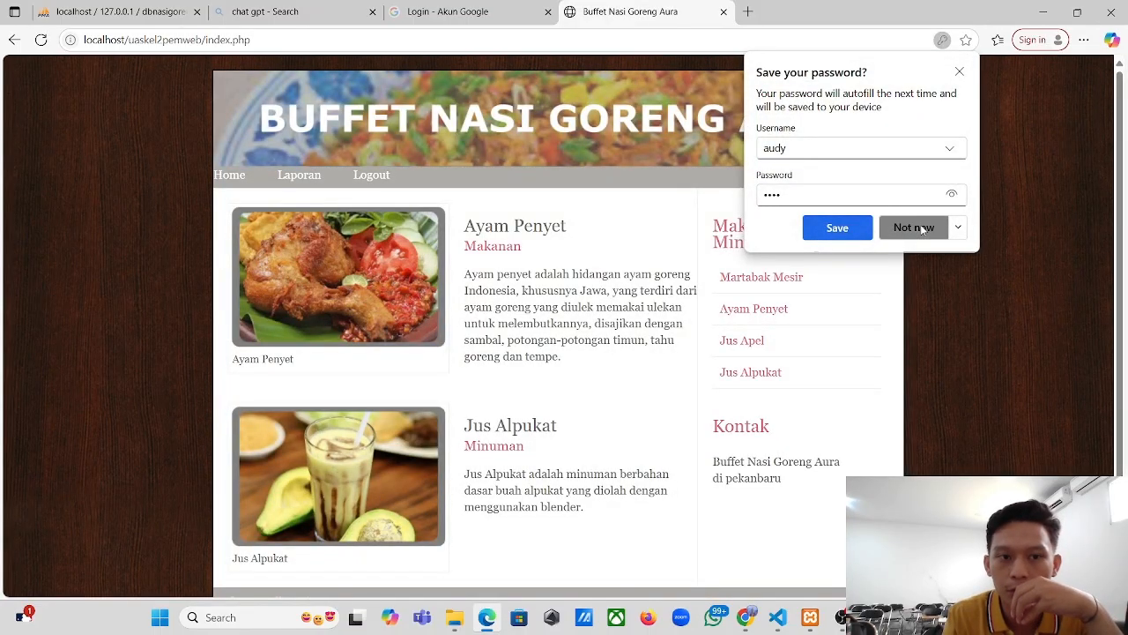
pyautogui.click(919, 225)
pyautogui.scroll(-1, 532, 306)
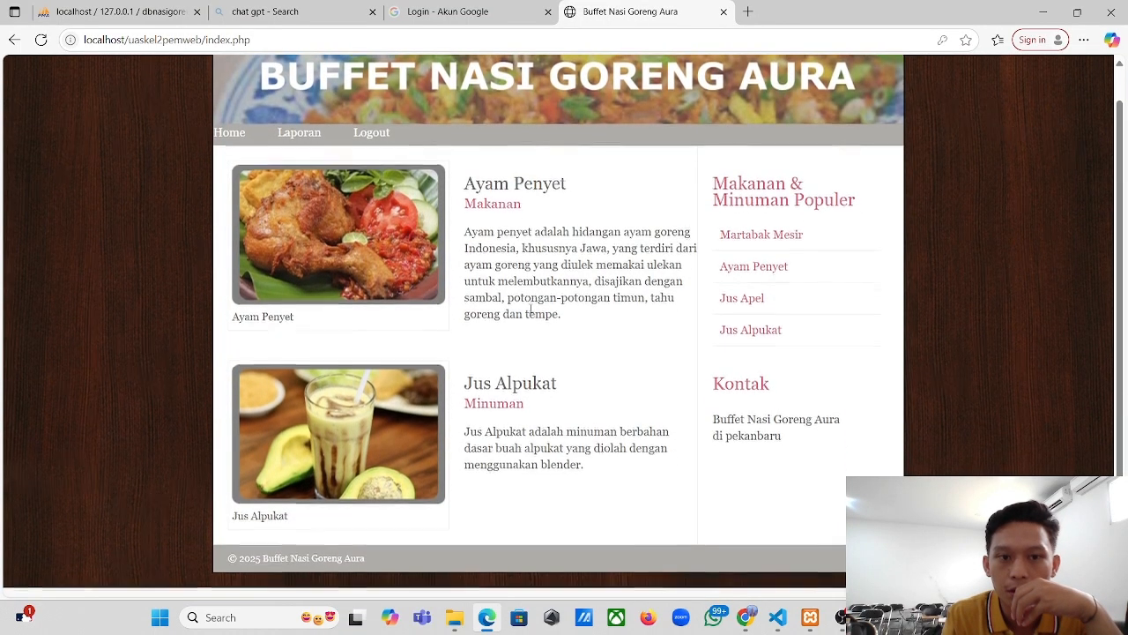
pyautogui.scroll(1, 530, 251)
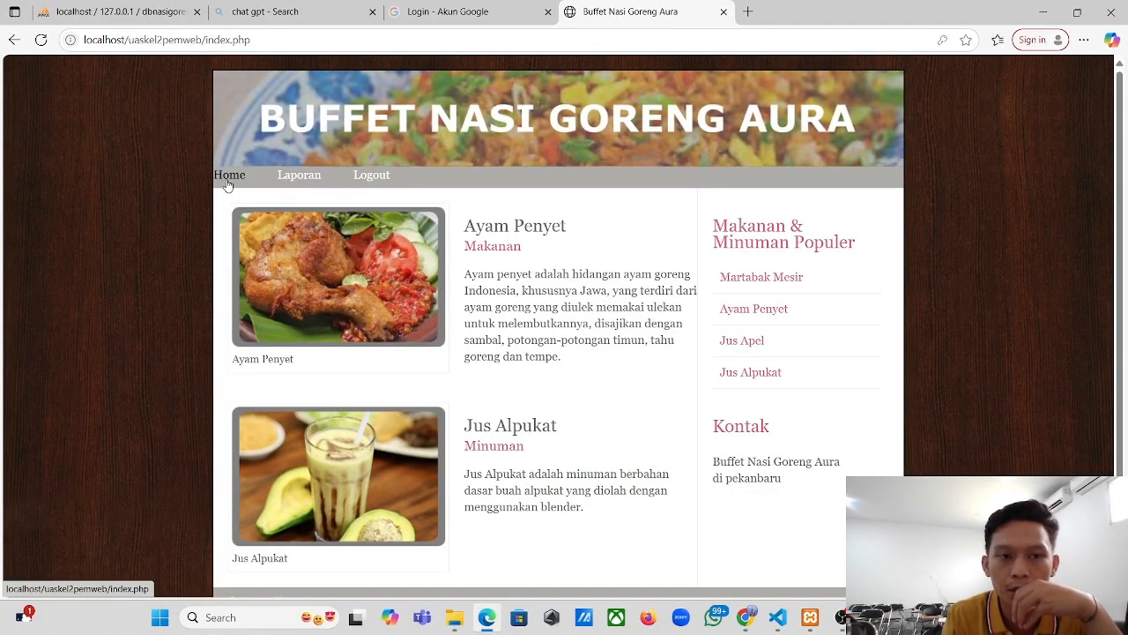
pyautogui.click(314, 179)
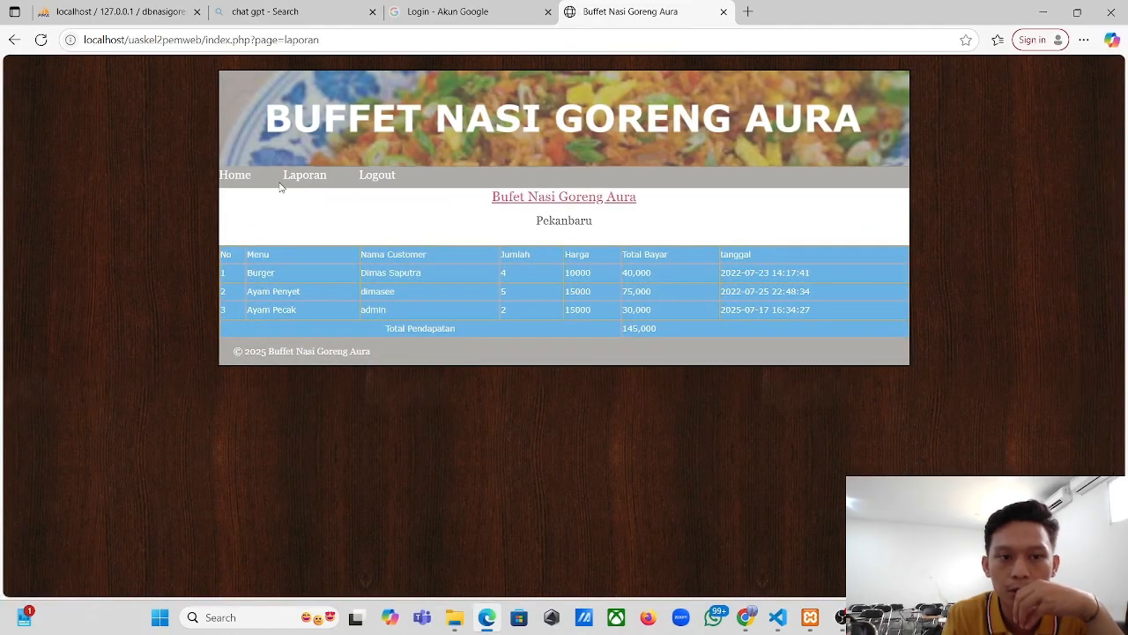
# - Log out of the pimpinan account and sign back in as admin
pyautogui.click(374, 174)
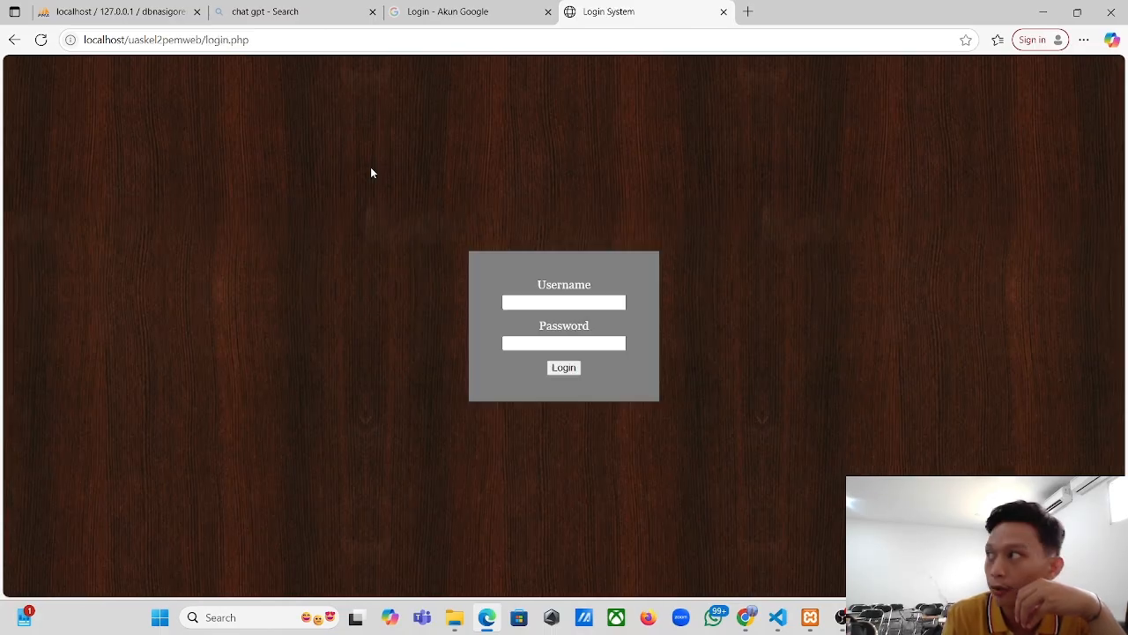
pyautogui.click(570, 303)
pyautogui.write('admin')
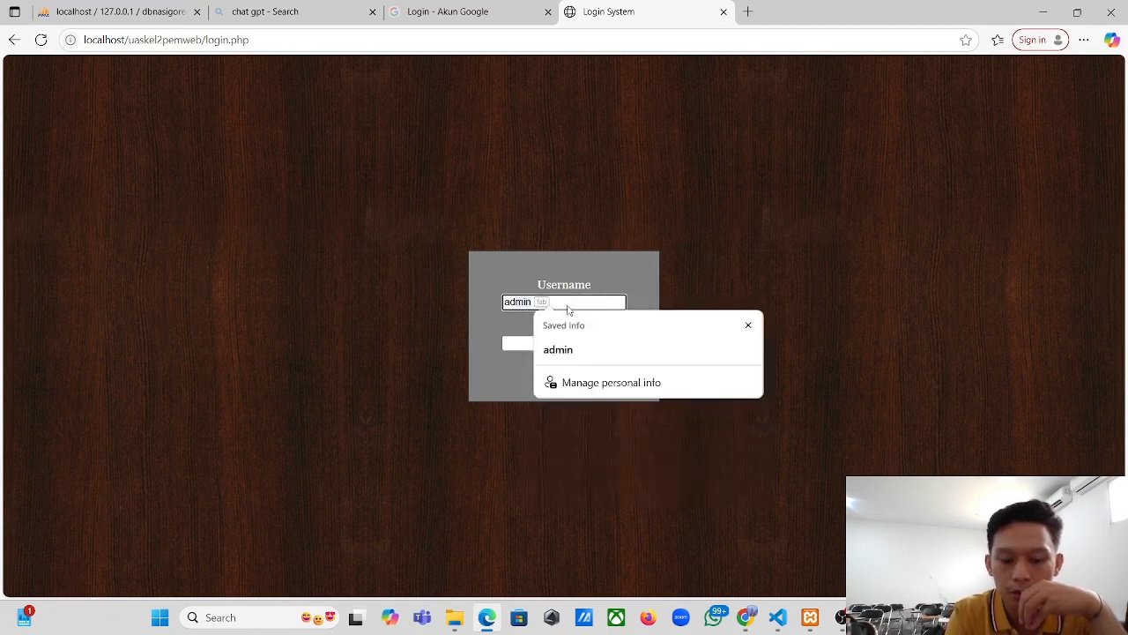
pyautogui.press('Tab')
pyautogui.press('Tab')
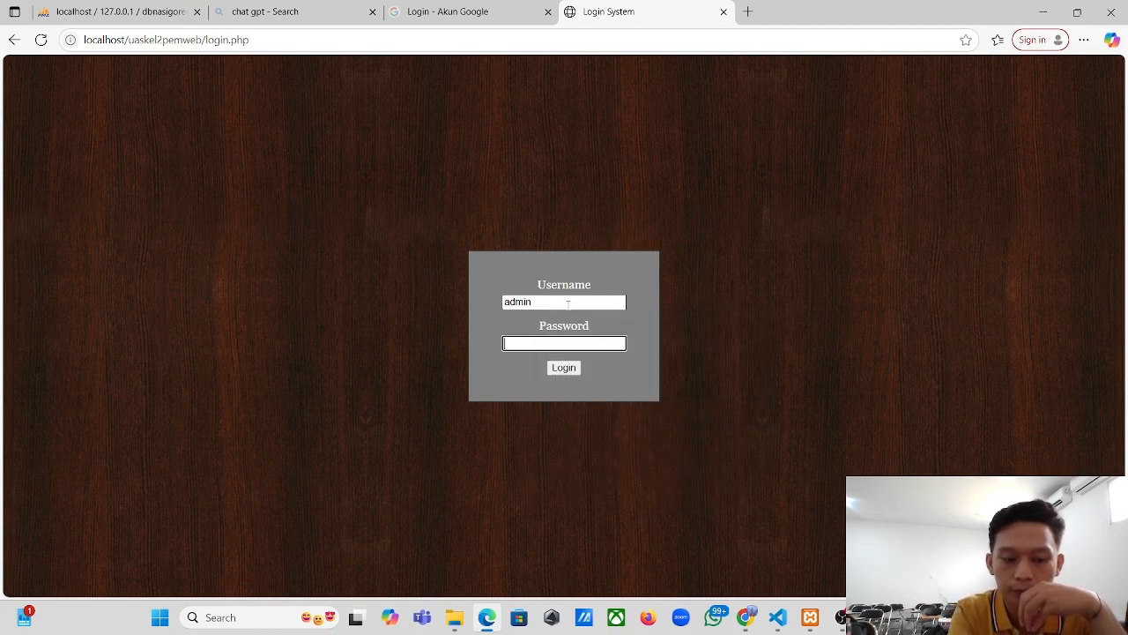
pyautogui.write('admi')
pyautogui.press('Return')
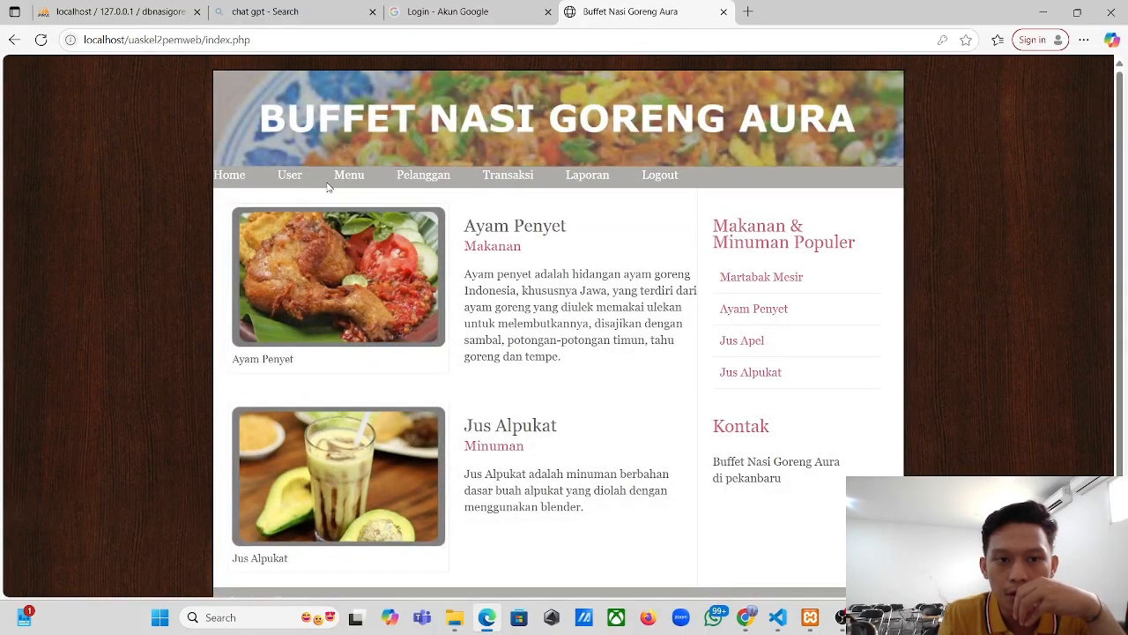
# - Add the new user's name as a fifth customer in the Pelanggan list
pyautogui.click(426, 177)
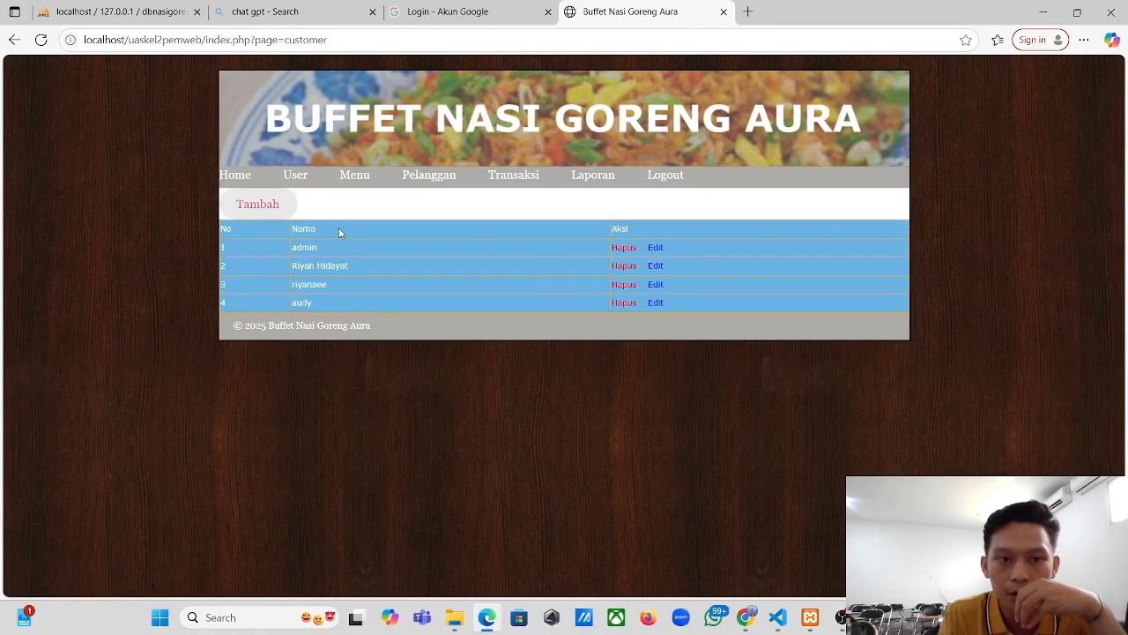
pyautogui.click(261, 208)
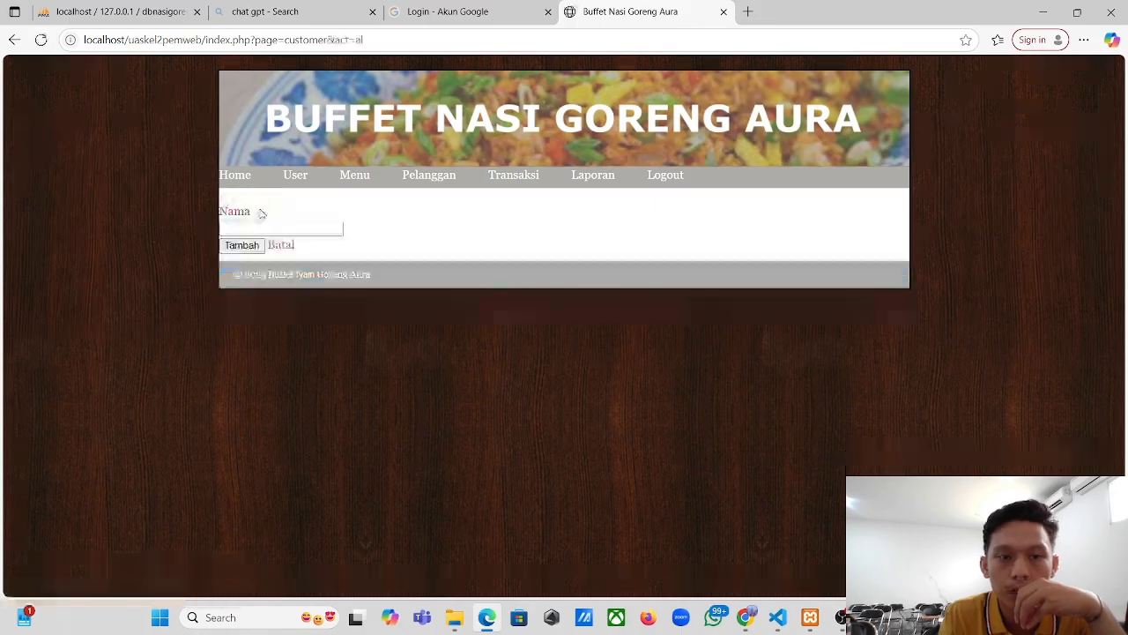
pyautogui.click(312, 230)
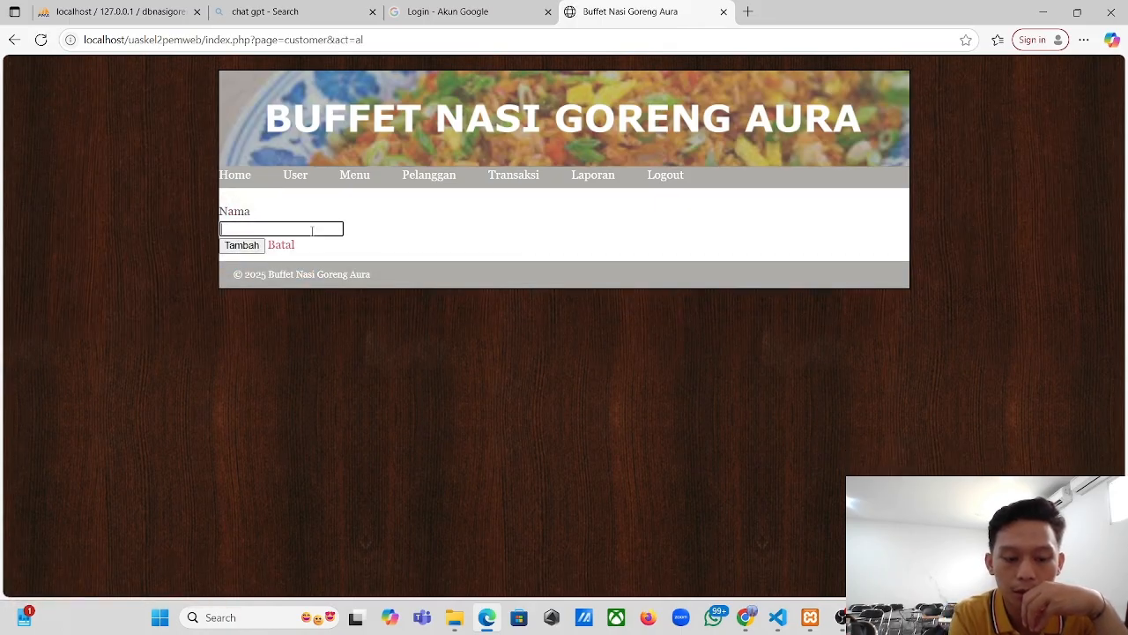
pyautogui.write('Audy')
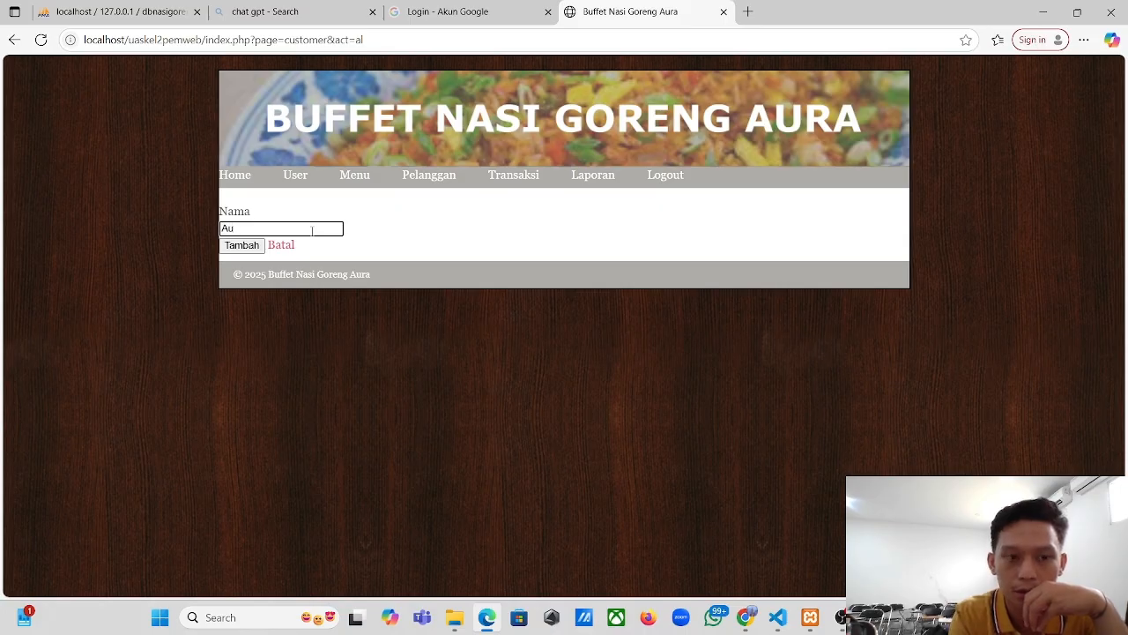
pyautogui.click(244, 250)
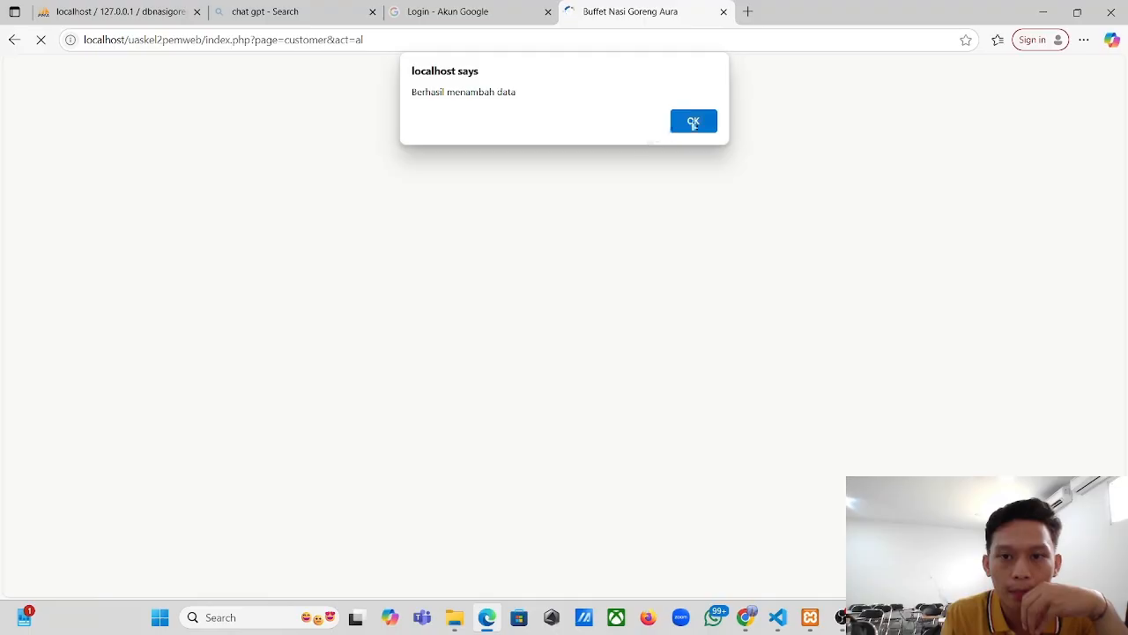
pyautogui.click(693, 118)
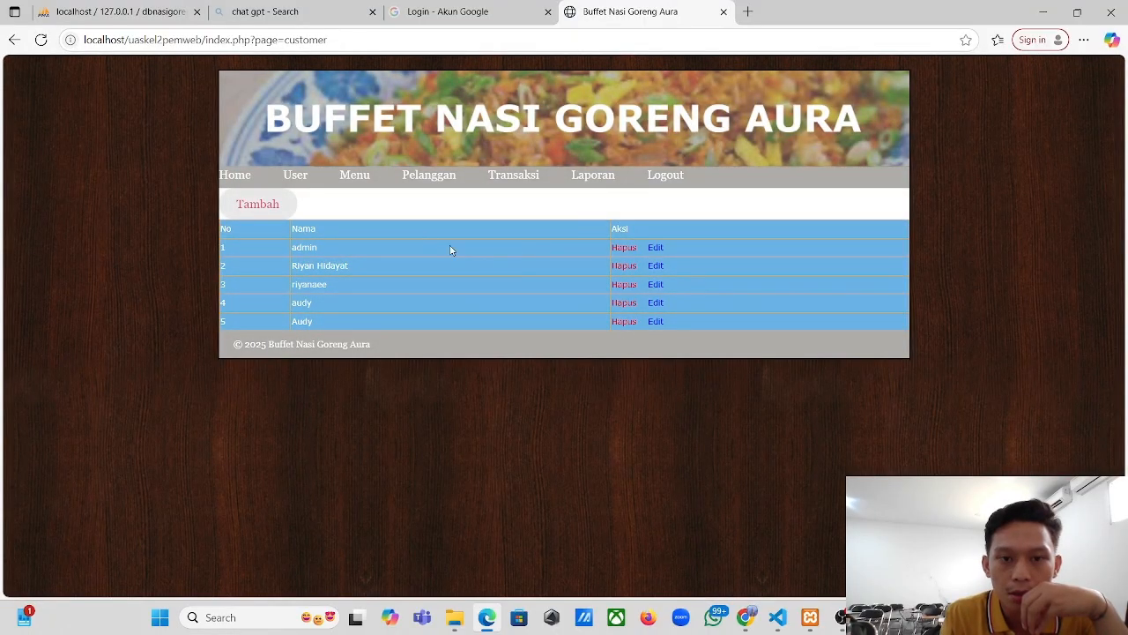
# - Add an Ifomie Seafood transaction for the new customer, quantity 3 totalling 45,000
pyautogui.click(520, 181)
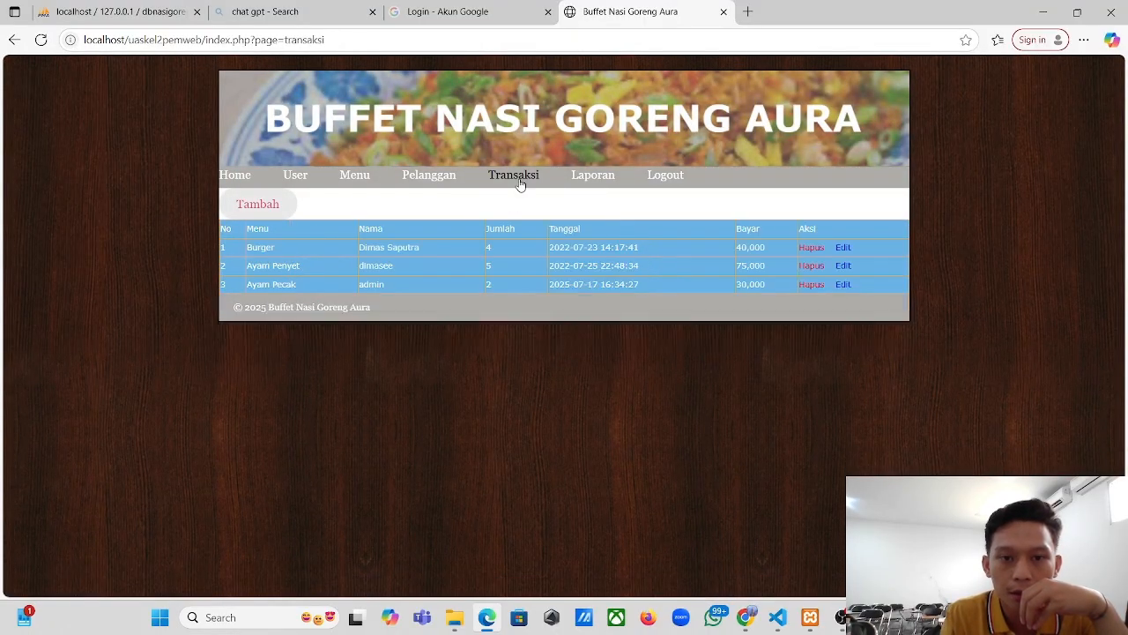
pyautogui.click(268, 210)
pyautogui.click(287, 229)
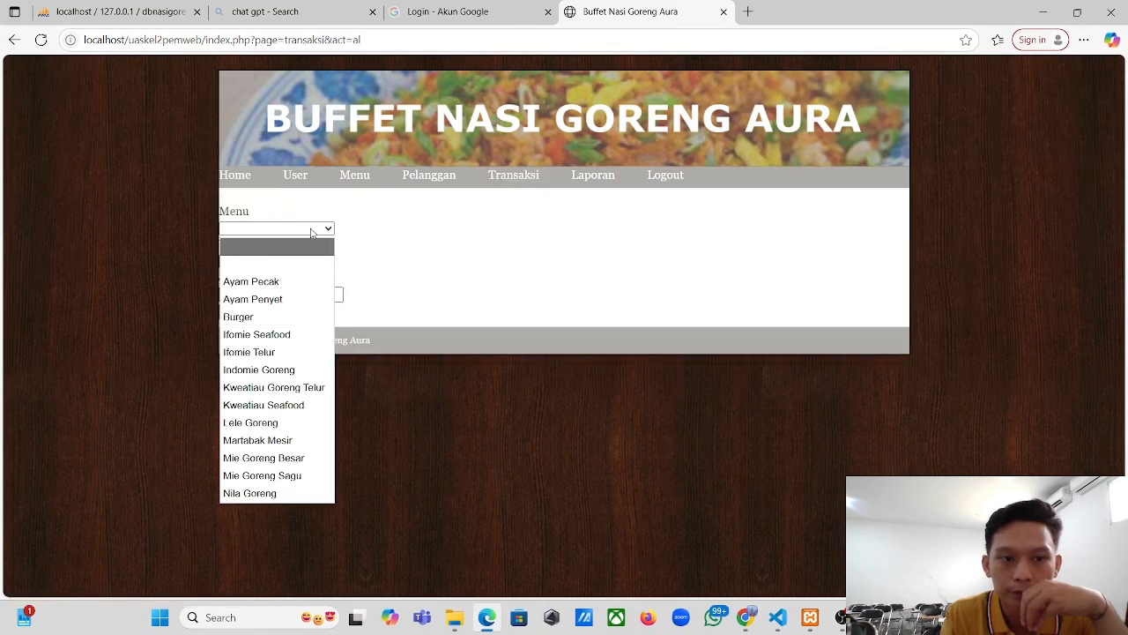
pyautogui.click(286, 336)
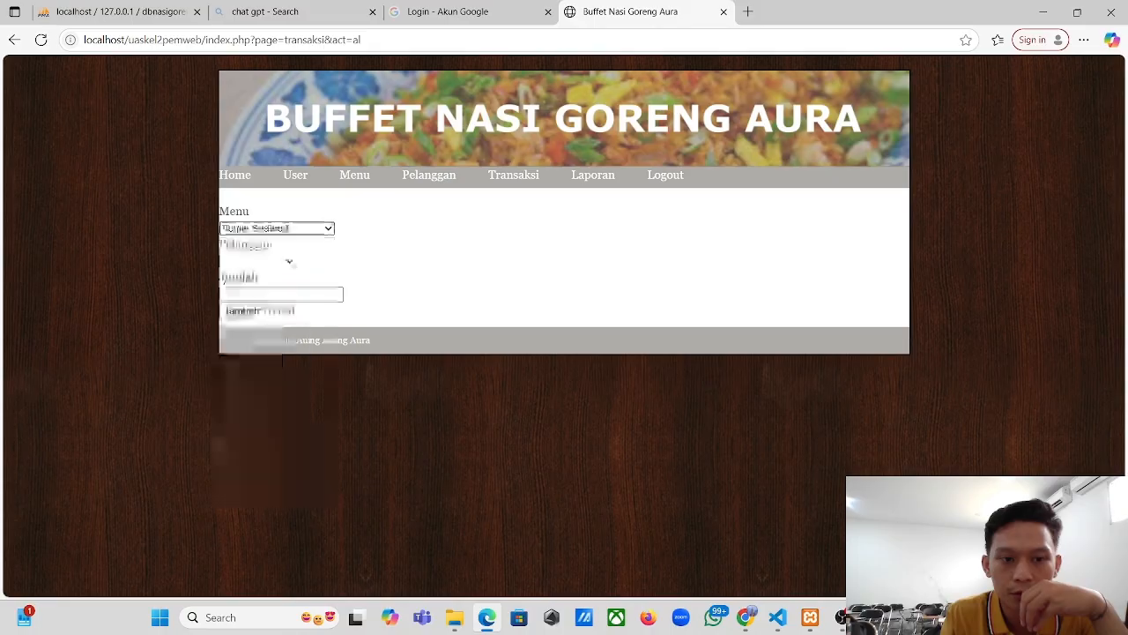
pyautogui.click(288, 261)
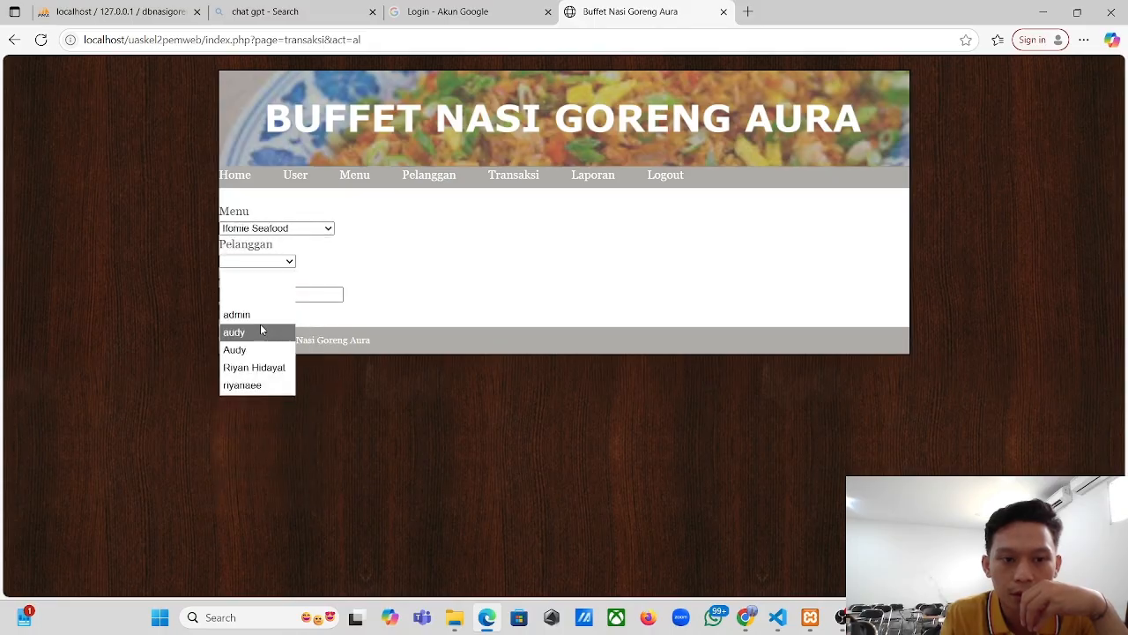
pyautogui.click(238, 350)
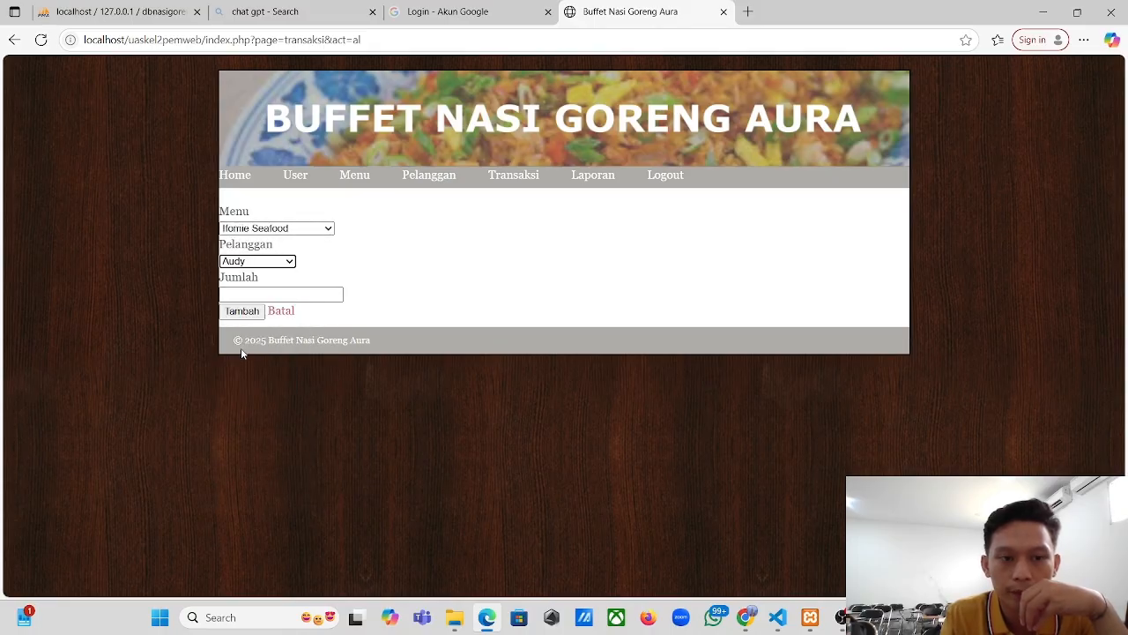
pyautogui.click(253, 293)
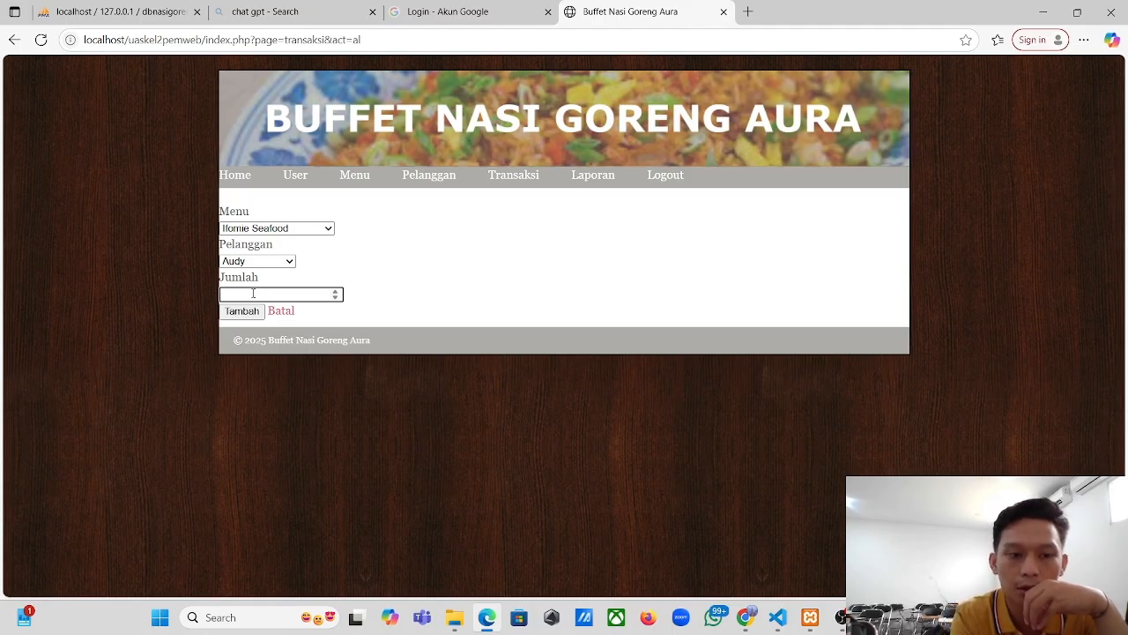
pyautogui.write('2')
pyautogui.click(255, 314)
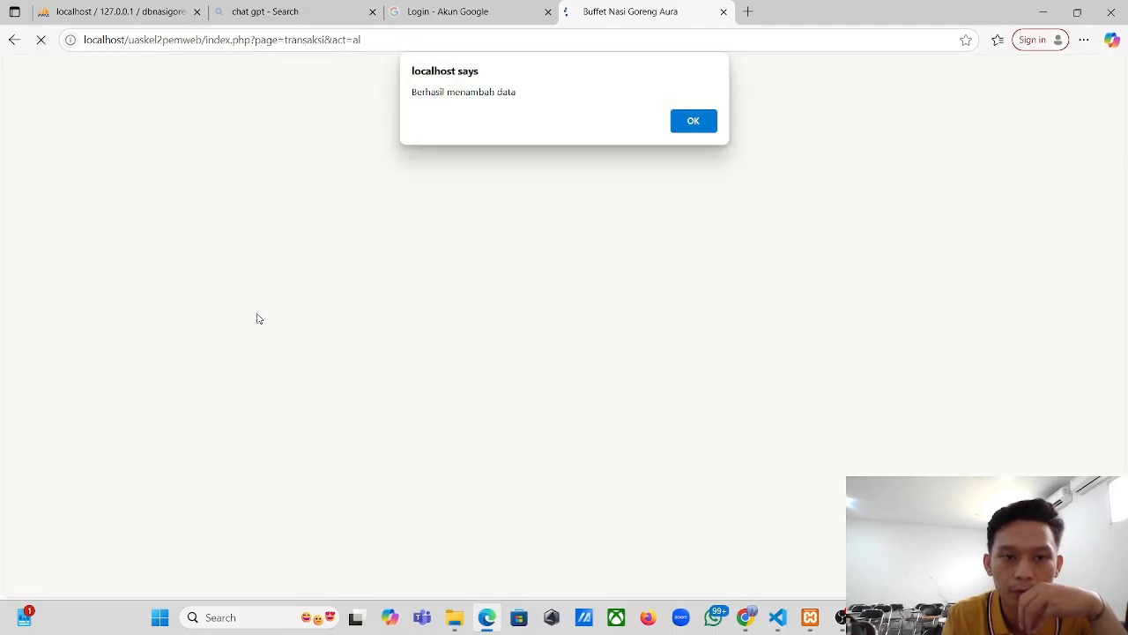
pyautogui.click(693, 122)
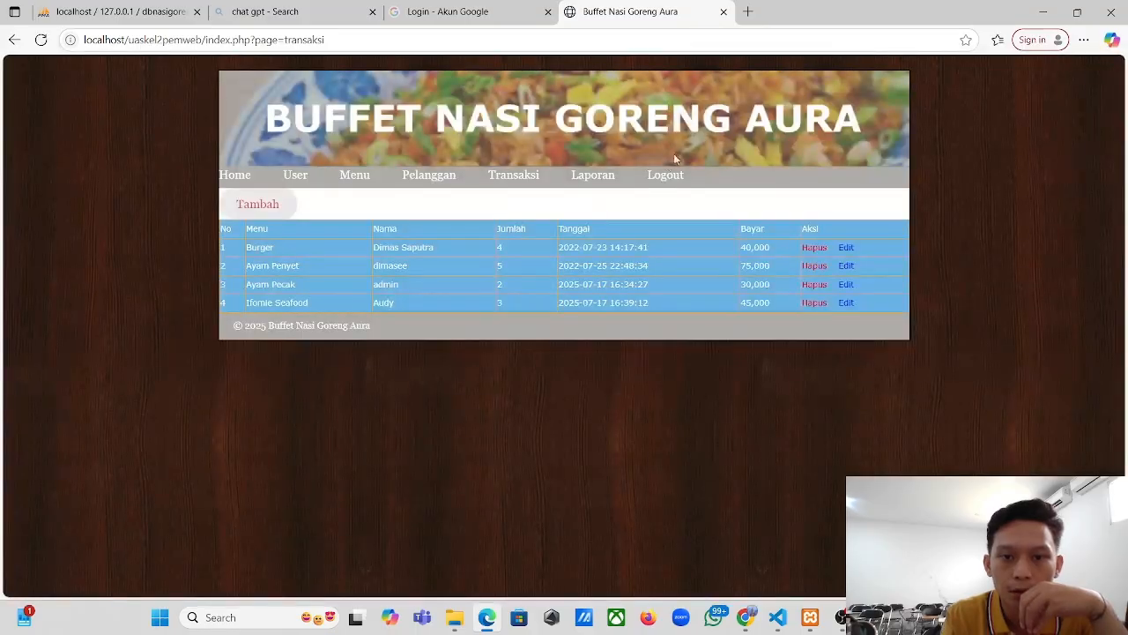
pyautogui.click(605, 181)
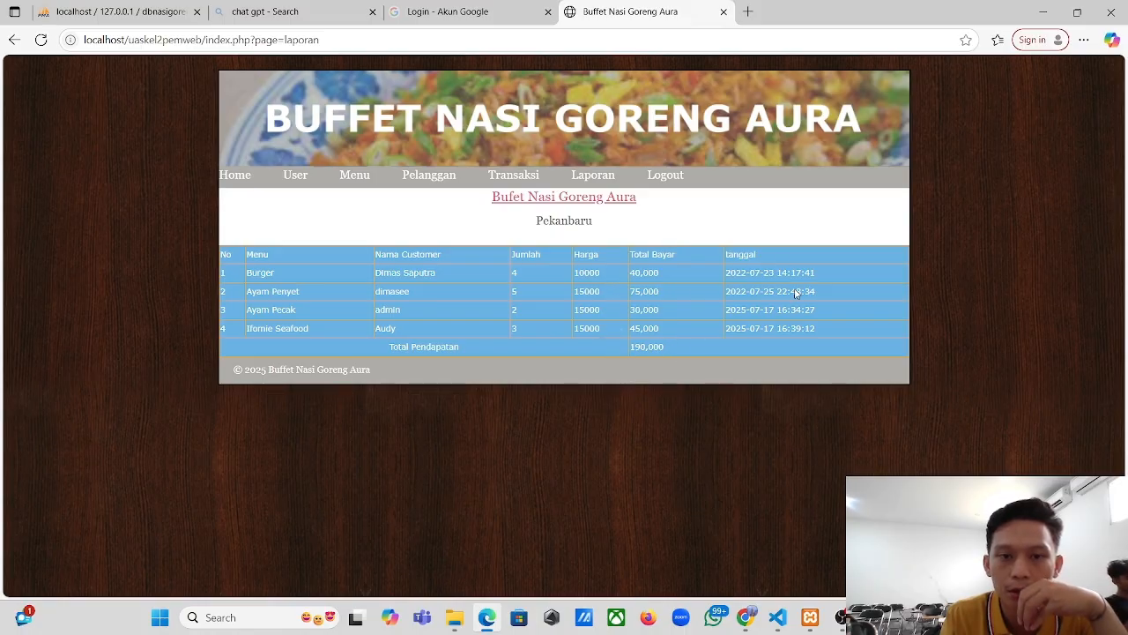
pyautogui.click(513, 178)
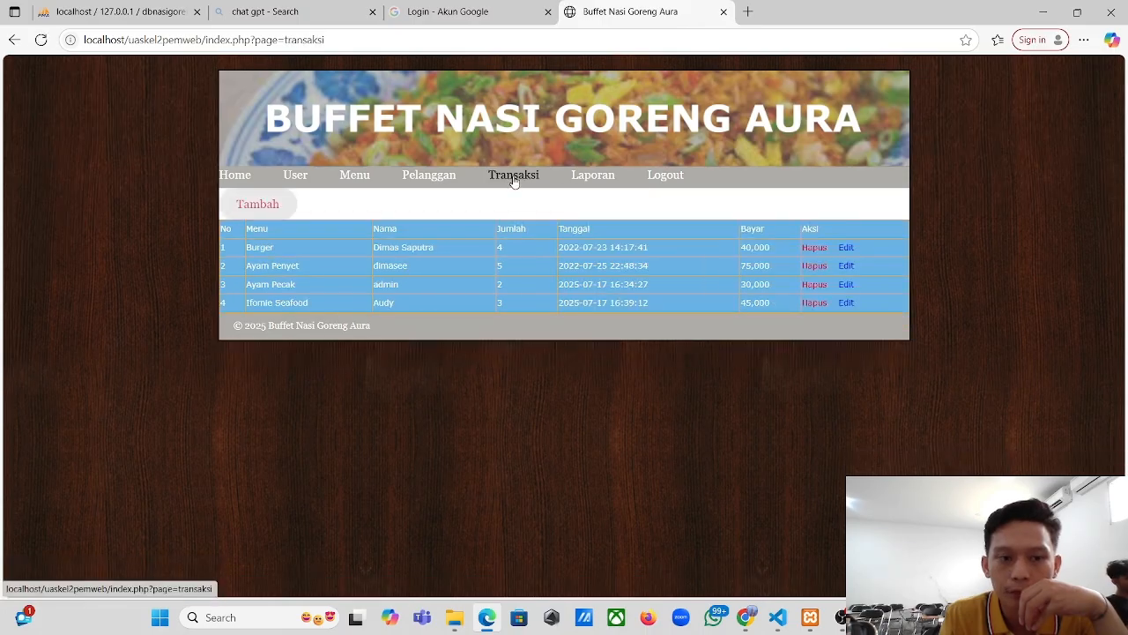
# - Delete the Burger, Ayam Penyet, Ayam Pecak and Ifomie Seafood transactions
pyautogui.click(815, 254)
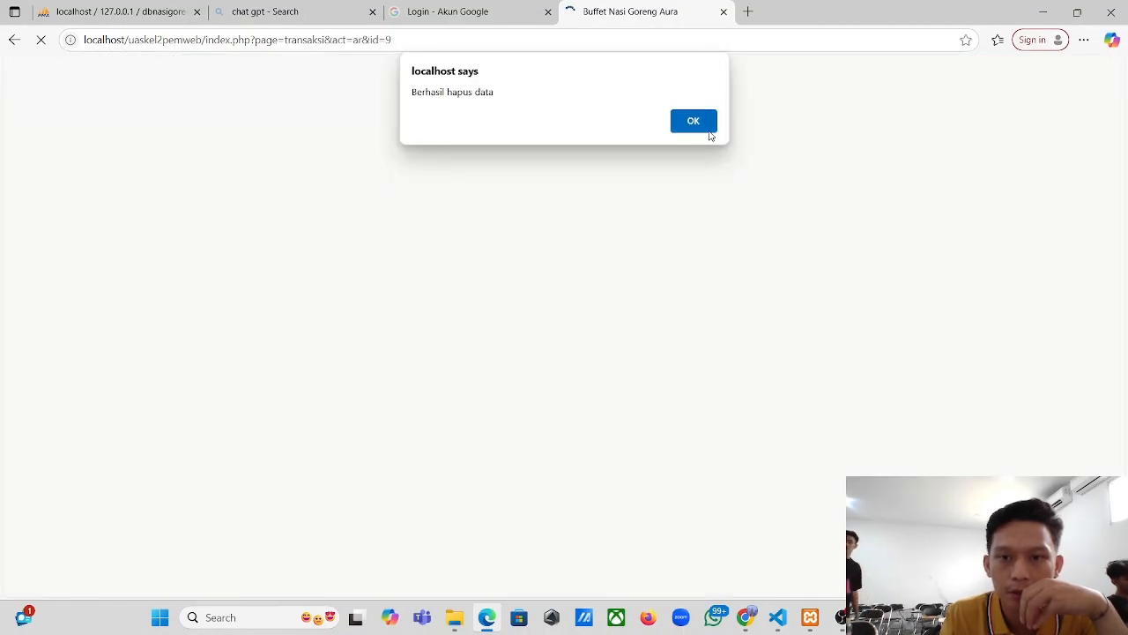
pyautogui.click(705, 126)
pyautogui.click(801, 248)
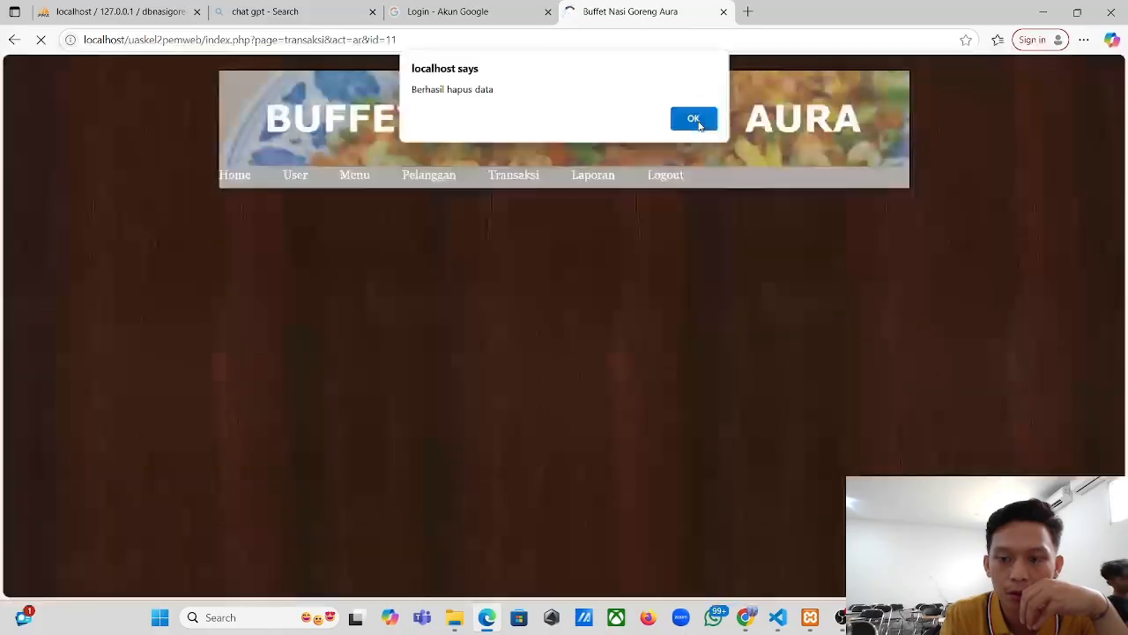
pyautogui.click(701, 129)
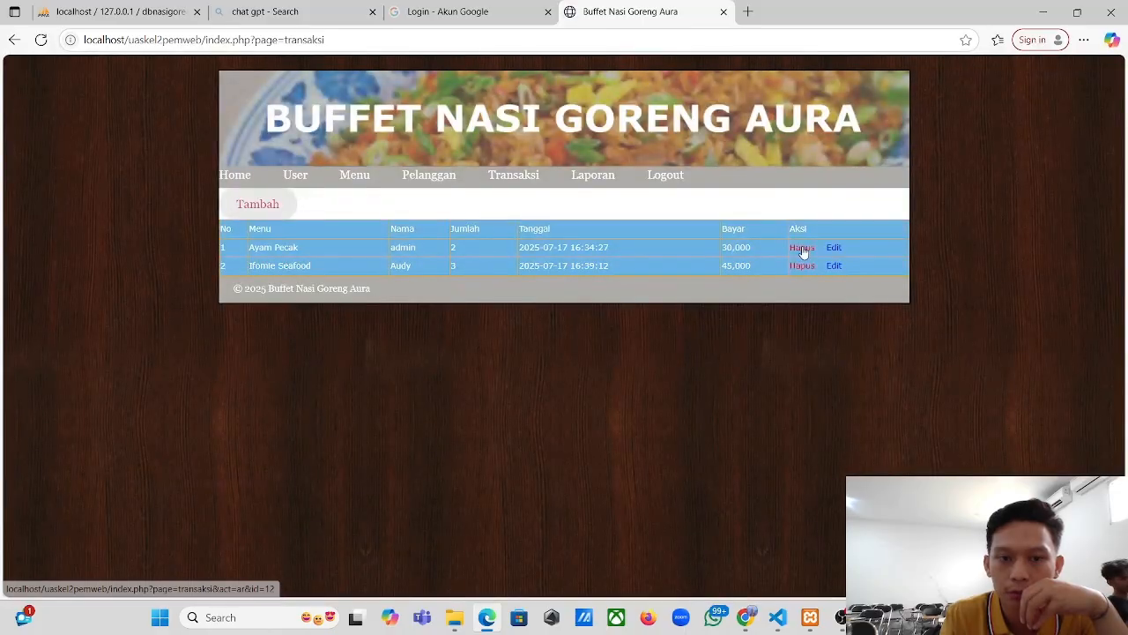
pyautogui.click(804, 251)
pyautogui.click(716, 124)
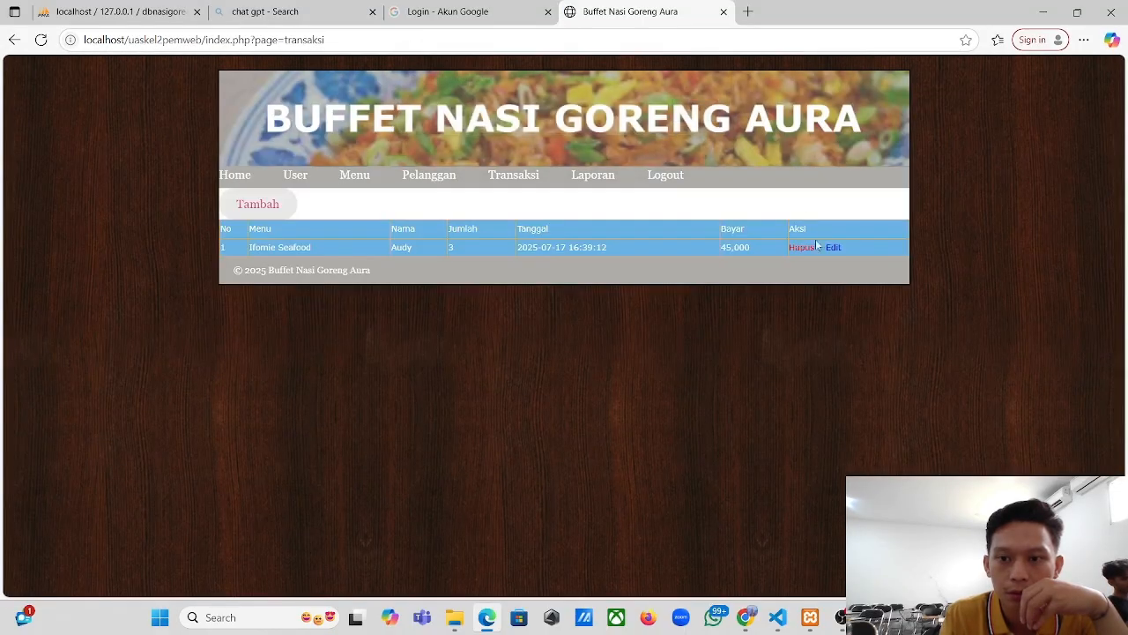
pyautogui.click(802, 250)
pyautogui.click(700, 123)
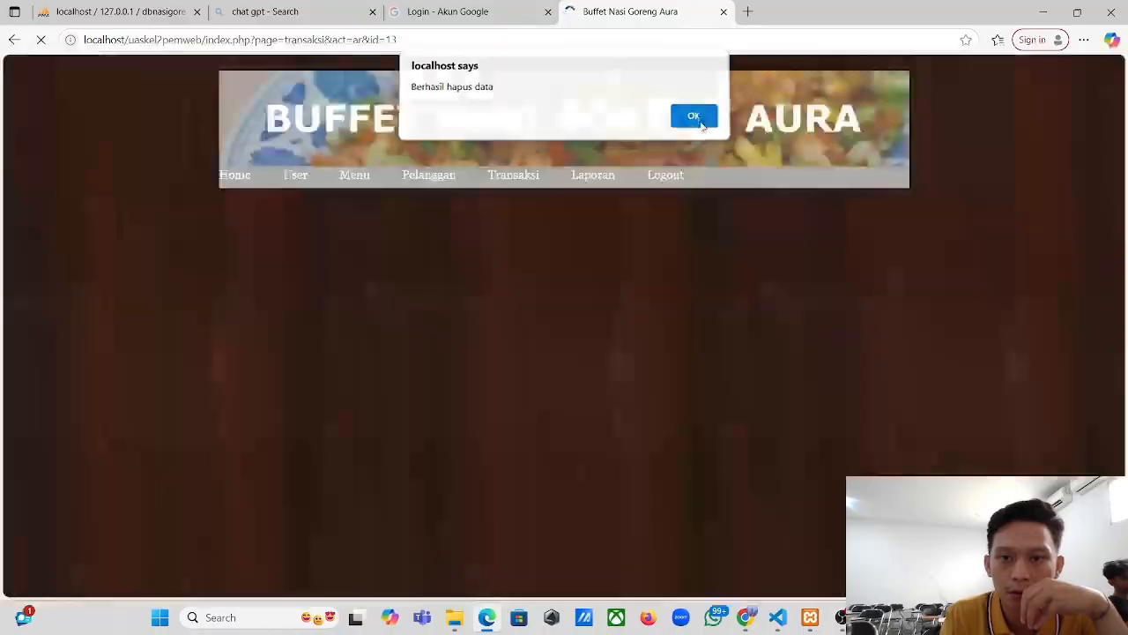
# - Add an Indomie Goreng transaction for the new customer, quantity 2 totalling 20,000
pyautogui.click(270, 205)
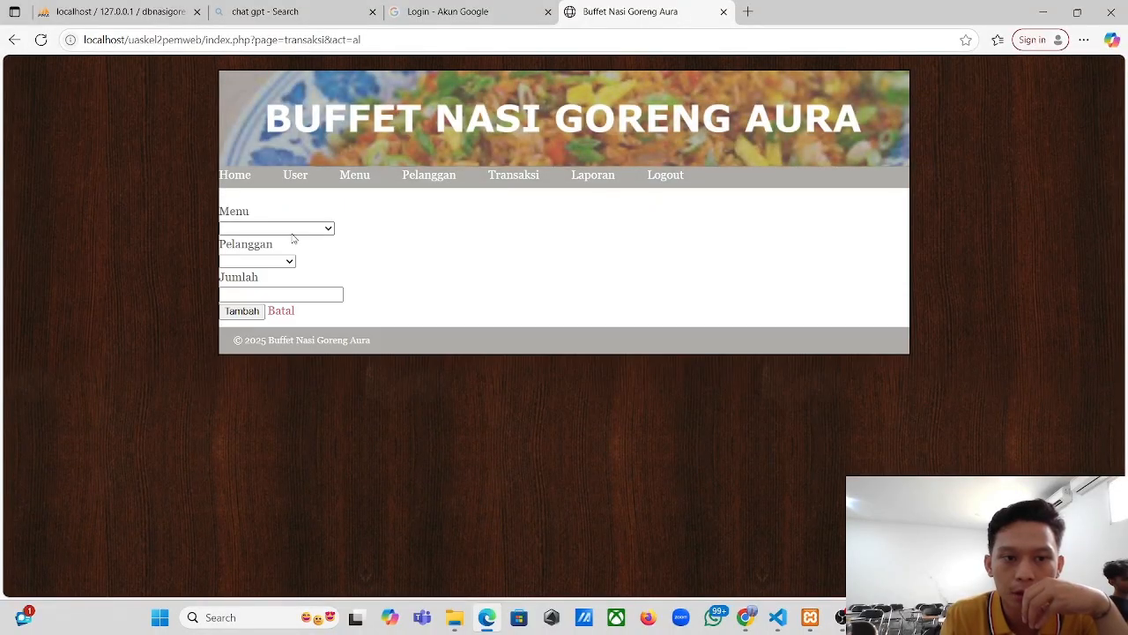
pyautogui.click(300, 230)
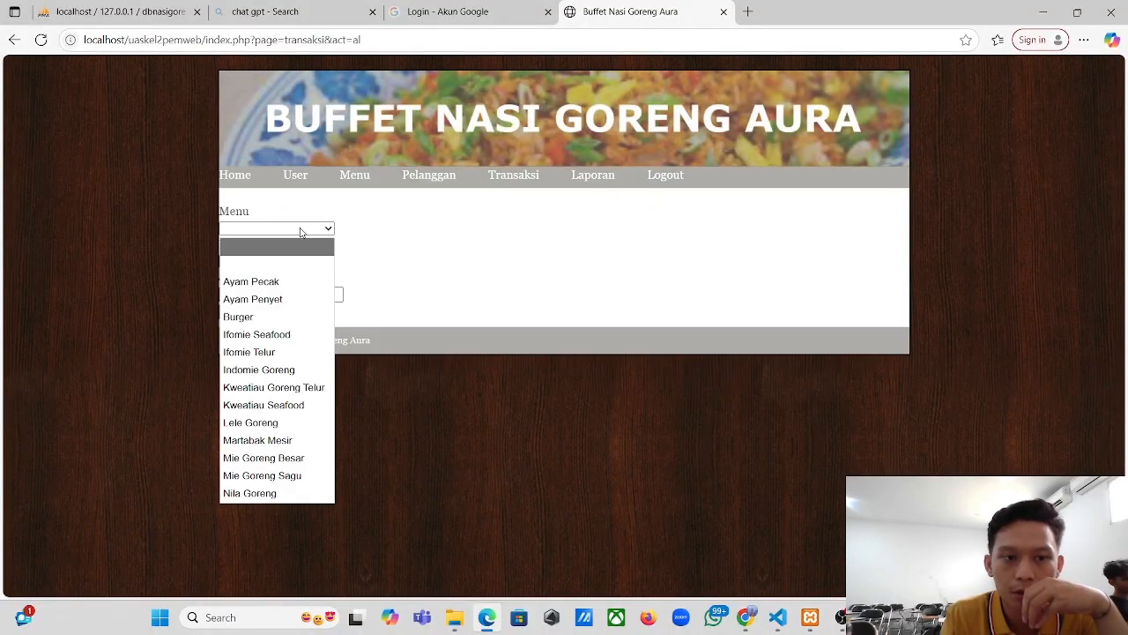
pyautogui.click(271, 370)
pyautogui.click(263, 261)
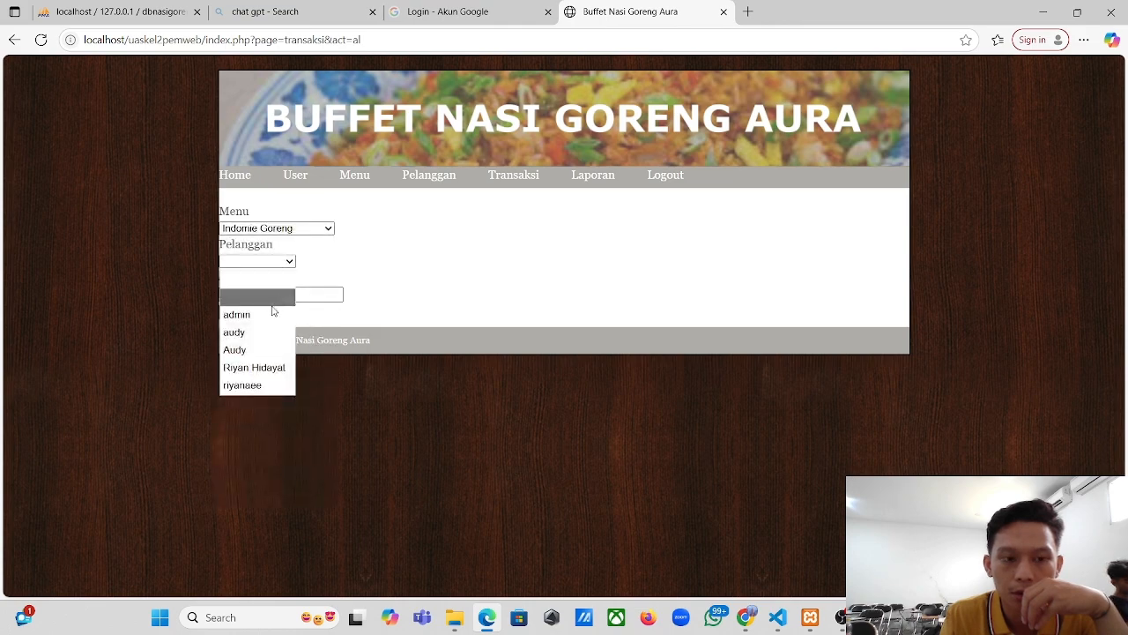
pyautogui.click(244, 350)
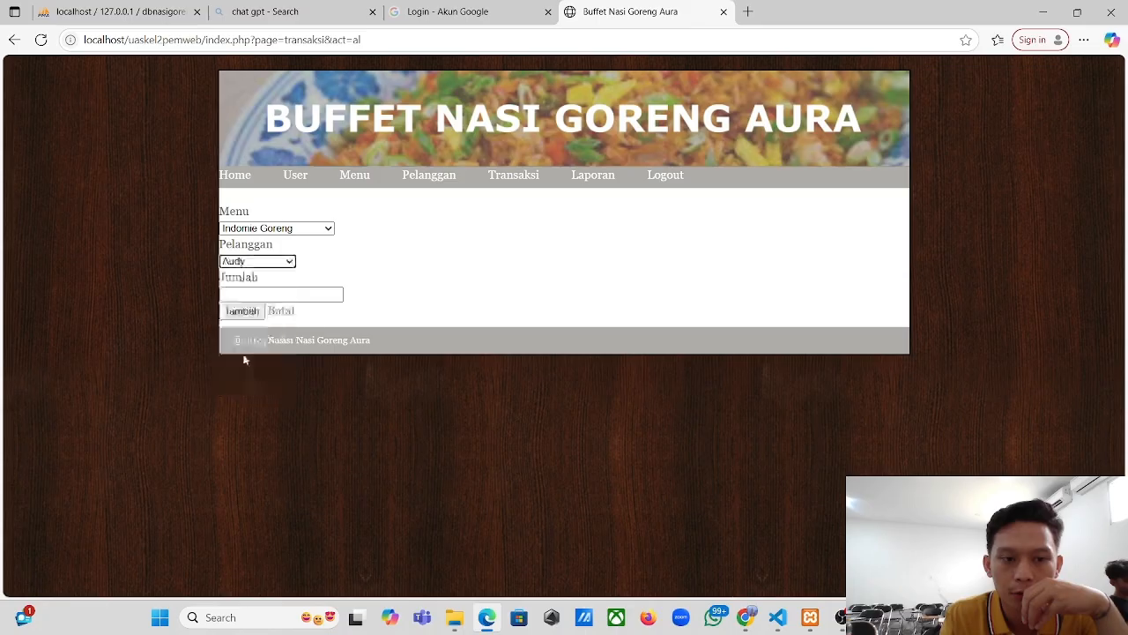
pyautogui.click(250, 293)
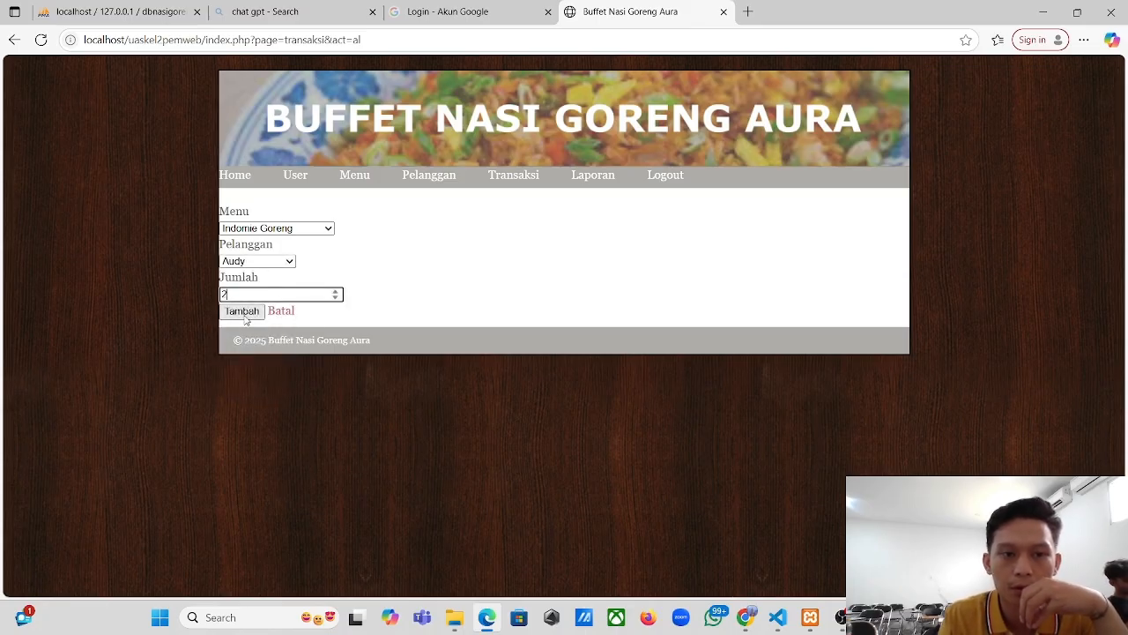
pyautogui.click(245, 314)
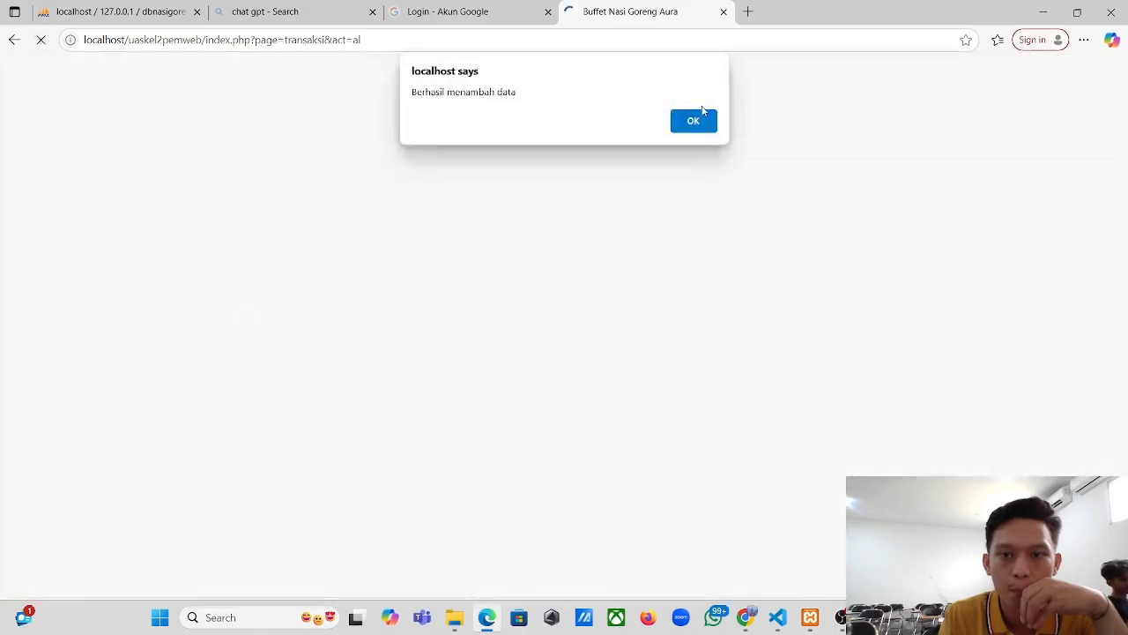
pyautogui.click(693, 120)
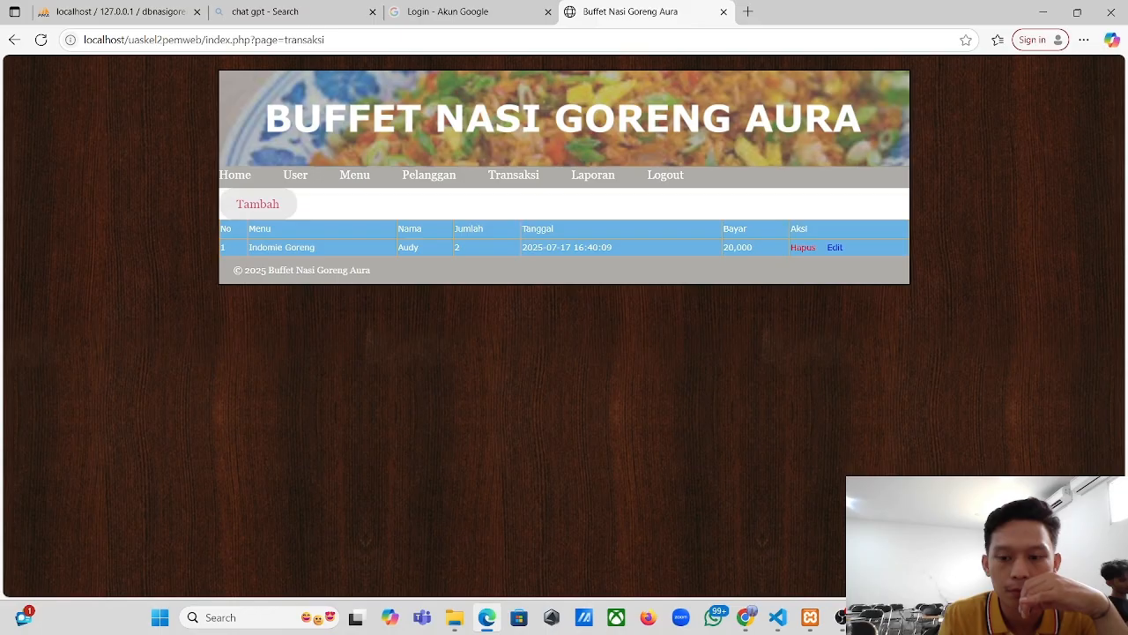
pyautogui.click(842, 617)
pyautogui.hotkey('alt', 'Tab')
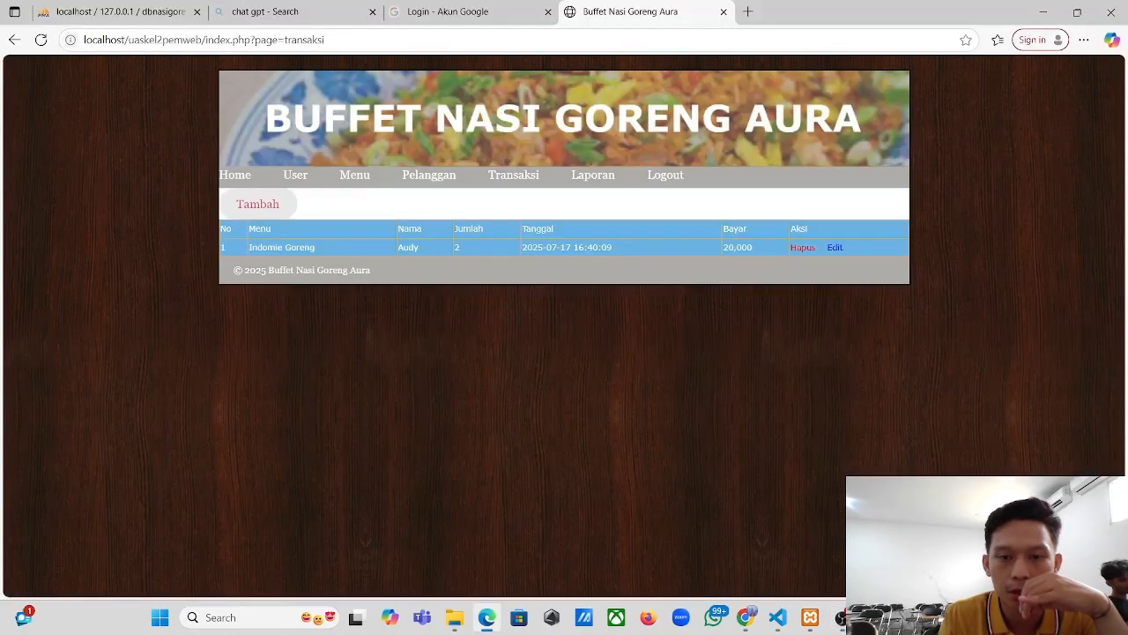
# - Check the Laporan report, Transaksi list and Pelanggan list, then return to Home
pyautogui.click(602, 186)
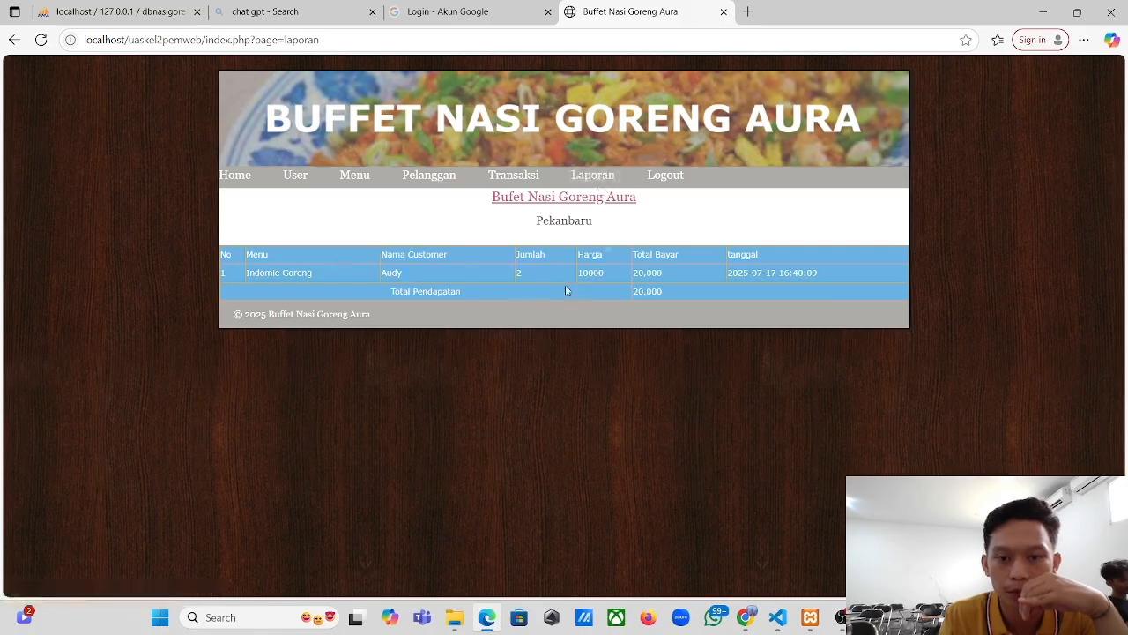
pyautogui.click(515, 178)
pyautogui.click(442, 179)
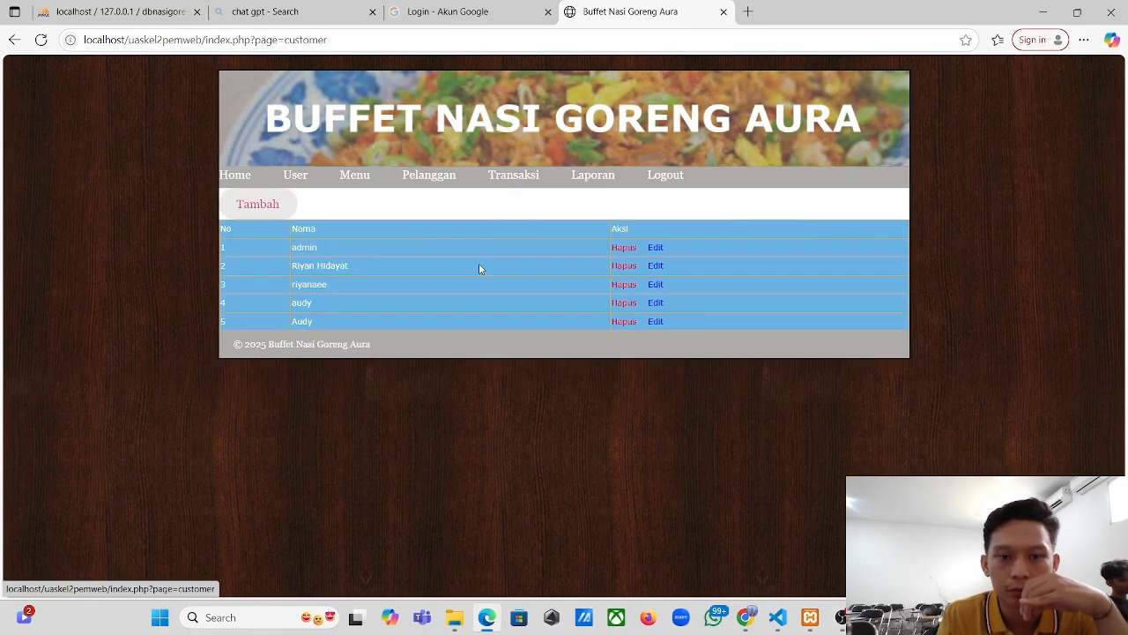
pyautogui.click(593, 180)
pyautogui.click(234, 181)
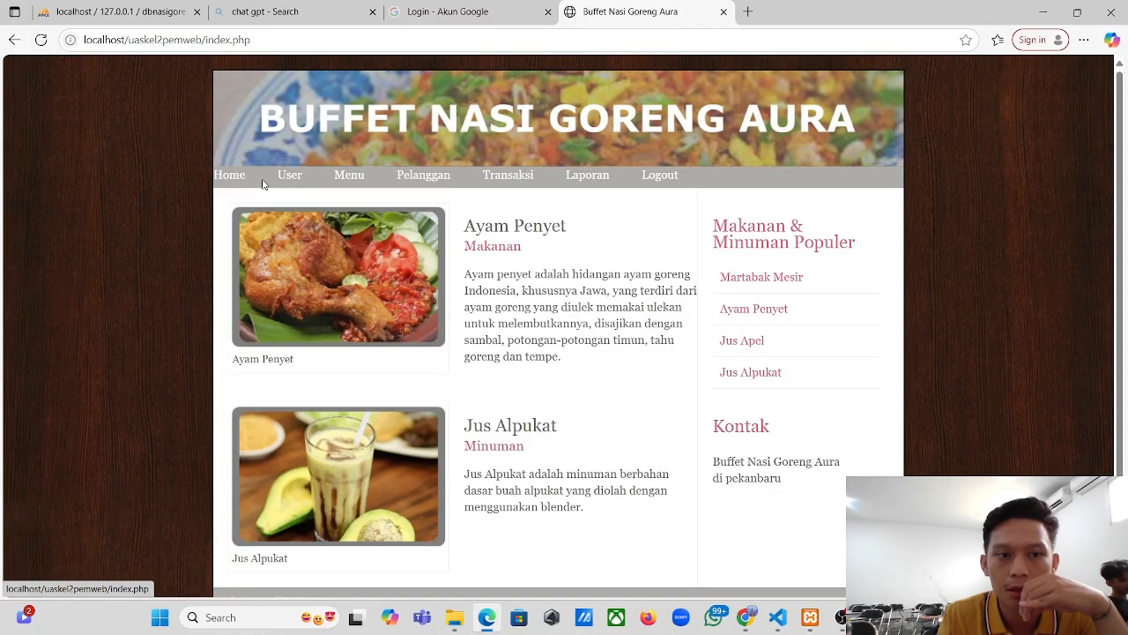
# - Recheck Laporan's single Indomie Goreng sale of 20,000 and Transaksi, then log out to the login page
pyautogui.scroll(-2, 522, 320)
pyautogui.scroll(2, 522, 320)
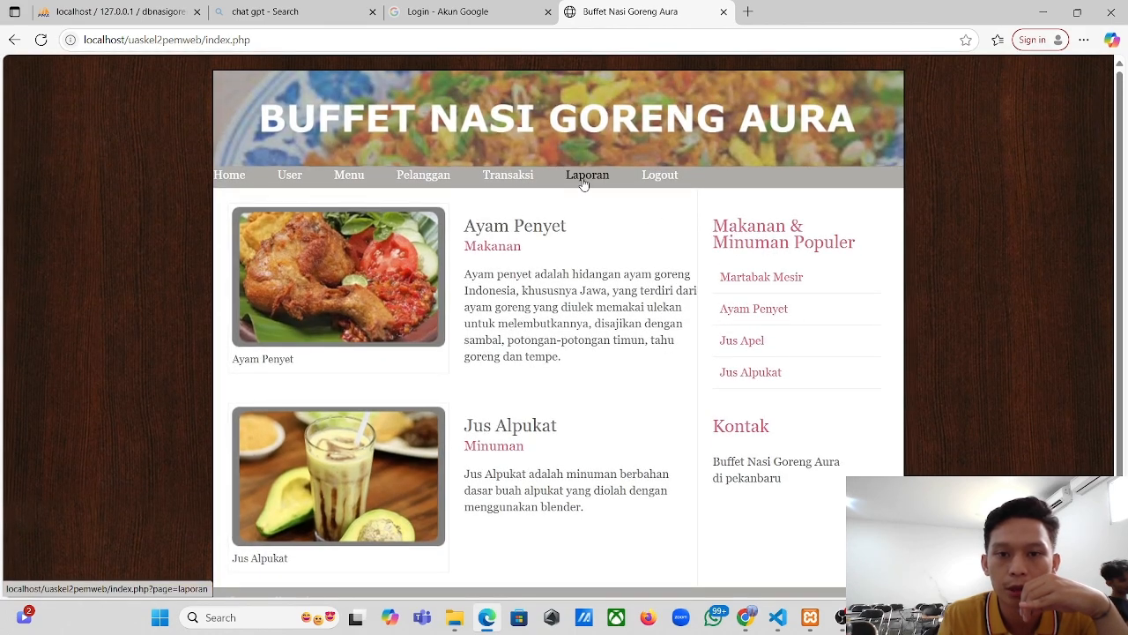
pyautogui.click(585, 183)
pyautogui.click(511, 180)
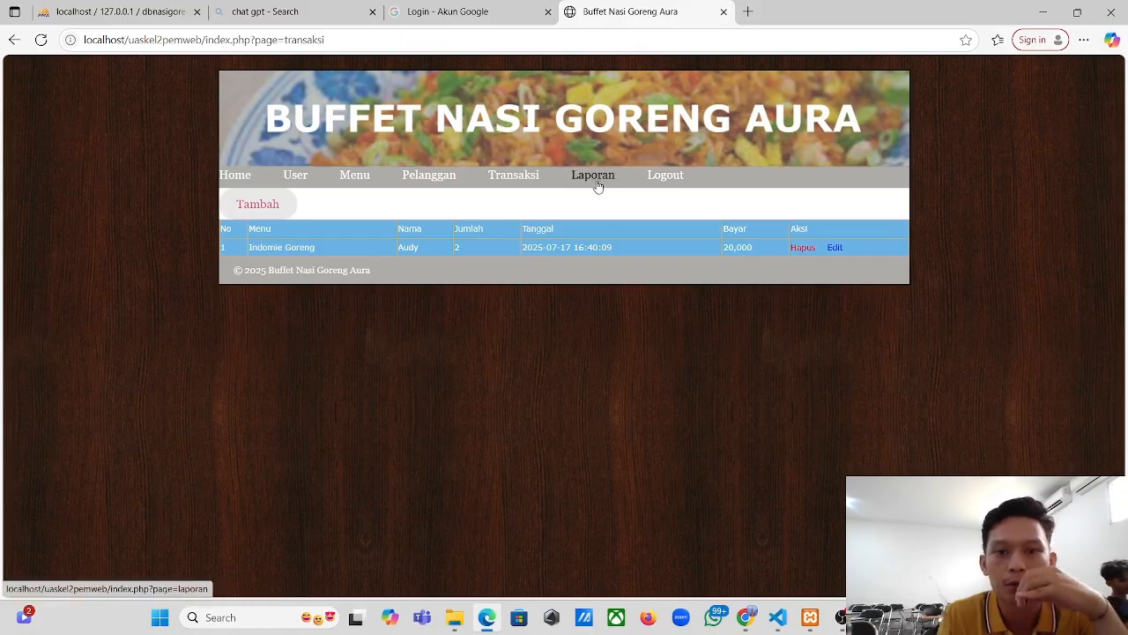
pyautogui.click(667, 180)
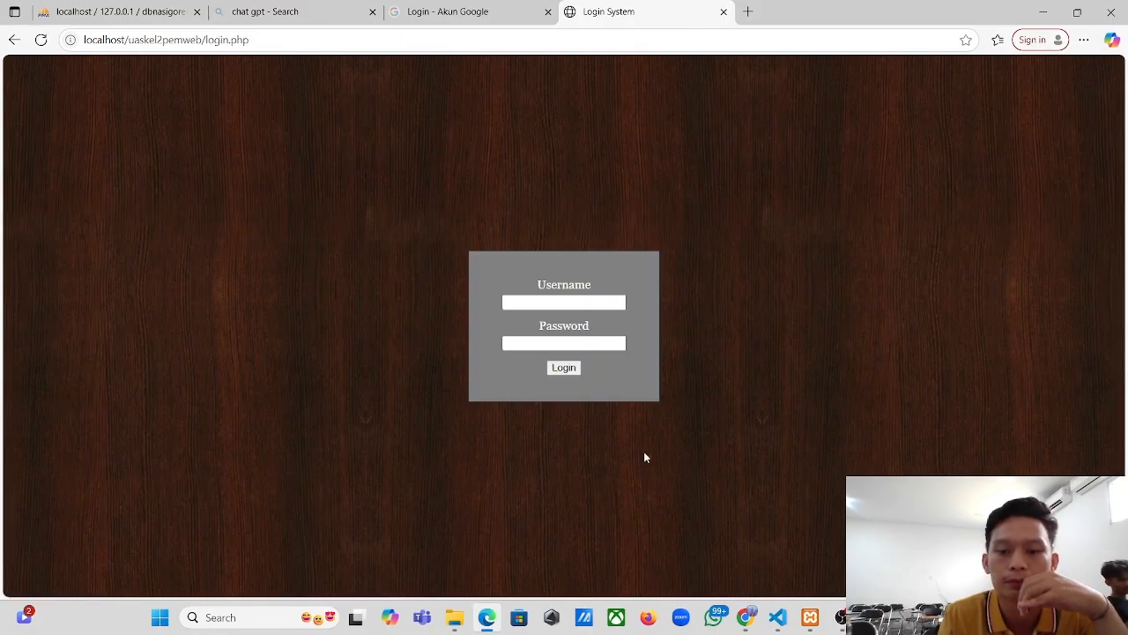